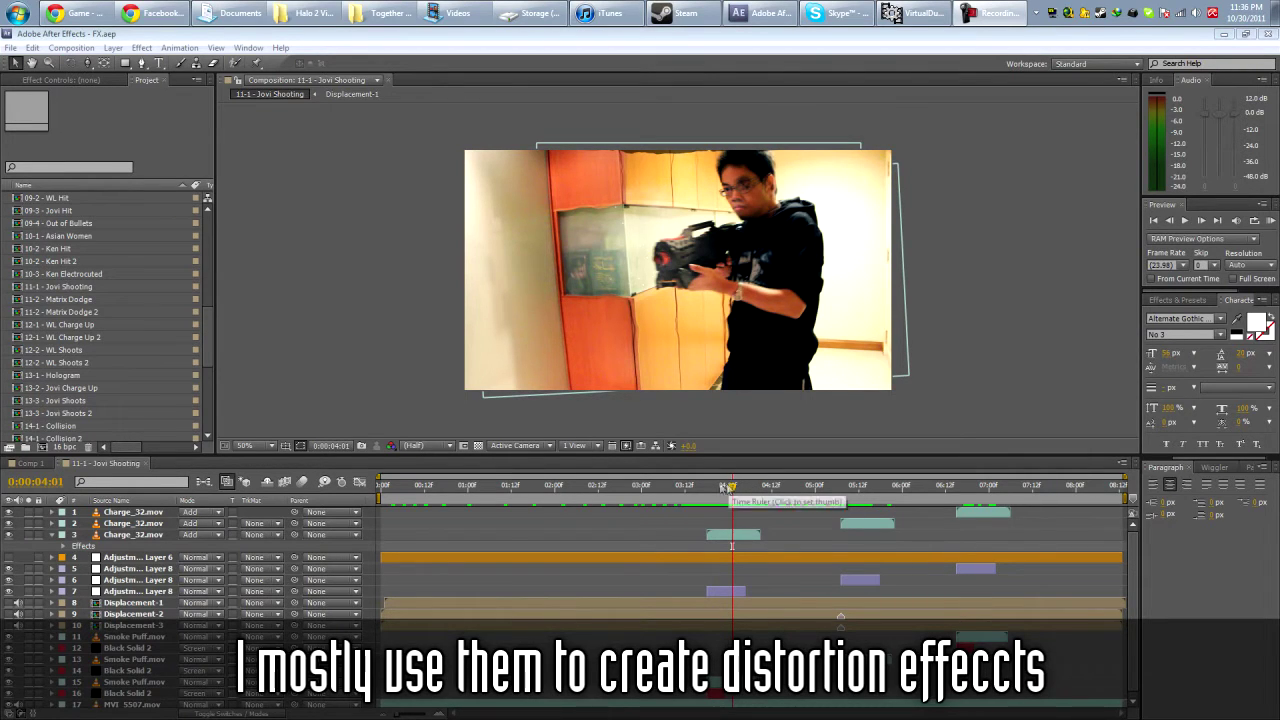
- Scrub the shooting shot to 0:00:05:13 and toggle layer 6, the adjustment layer, off and on to compare the distortion
click(680, 487)
drag(680, 487, 862, 493)
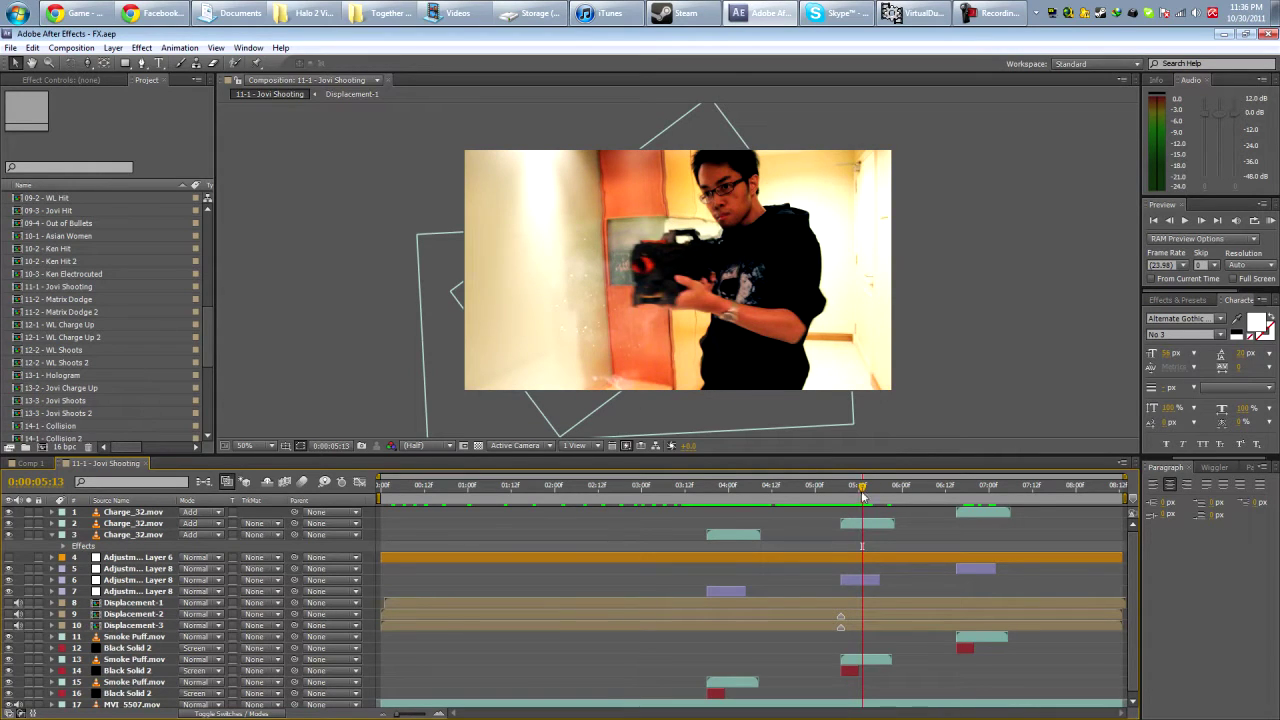
mouse_move(862, 493)
mouse_down()
mouse_move(842, 497)
mouse_move(862, 497)
mouse_up()
click(8, 582)
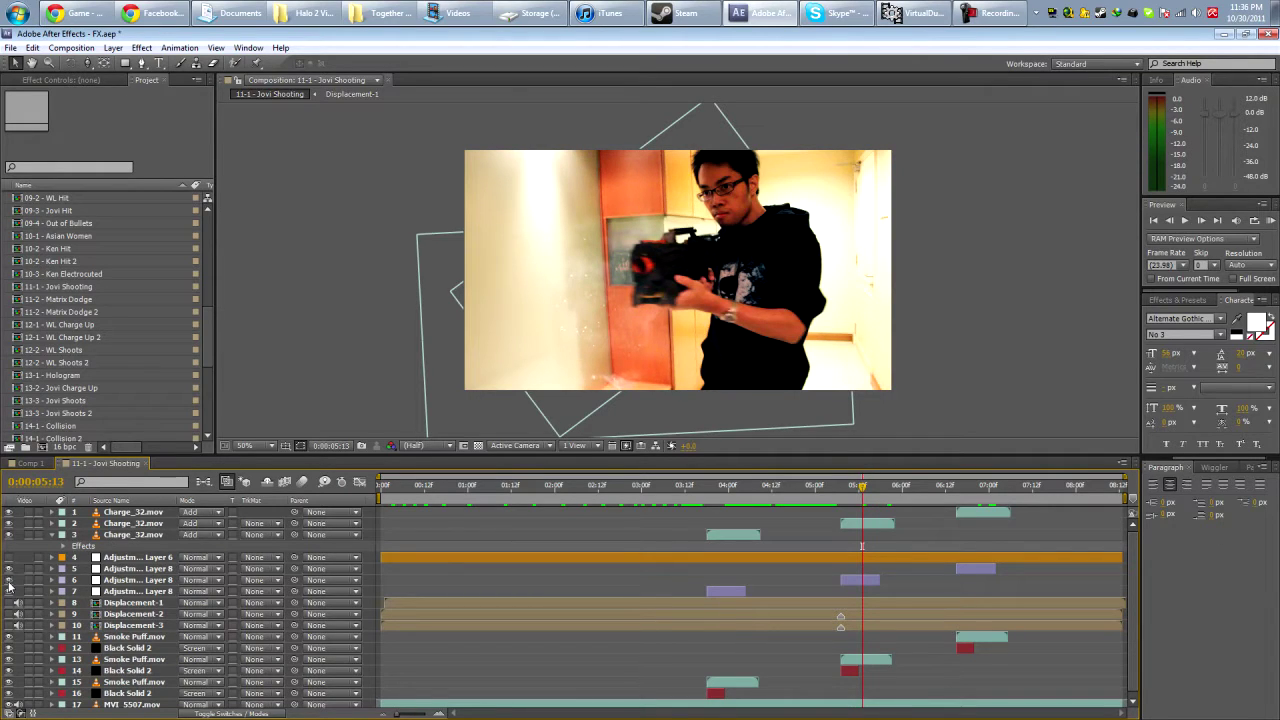
click(8, 583)
click(8, 583)
click(8, 583)
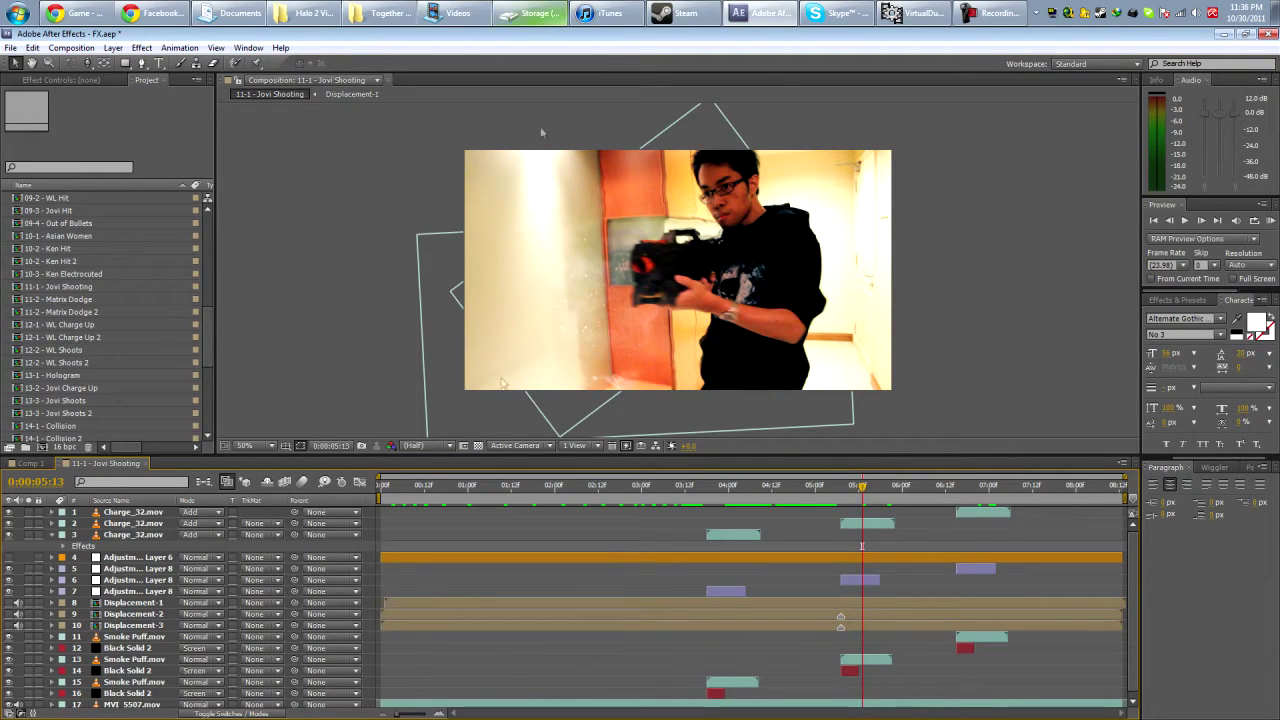
- Scrub back to 0:00:04:22 in the shooting shot and browse the project's compositions
drag(860, 490, 703, 531)
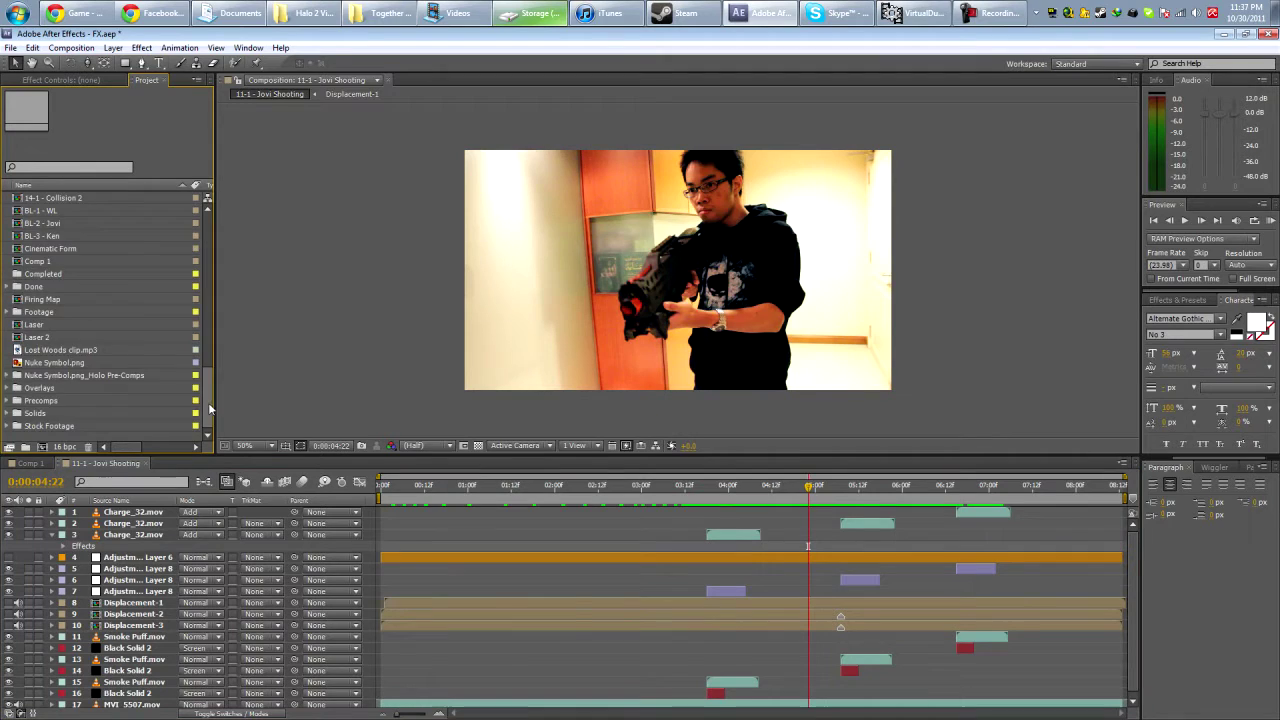
mouse_move(210, 408)
mouse_down()
mouse_move(216, 250)
mouse_move(203, 398)
mouse_up()
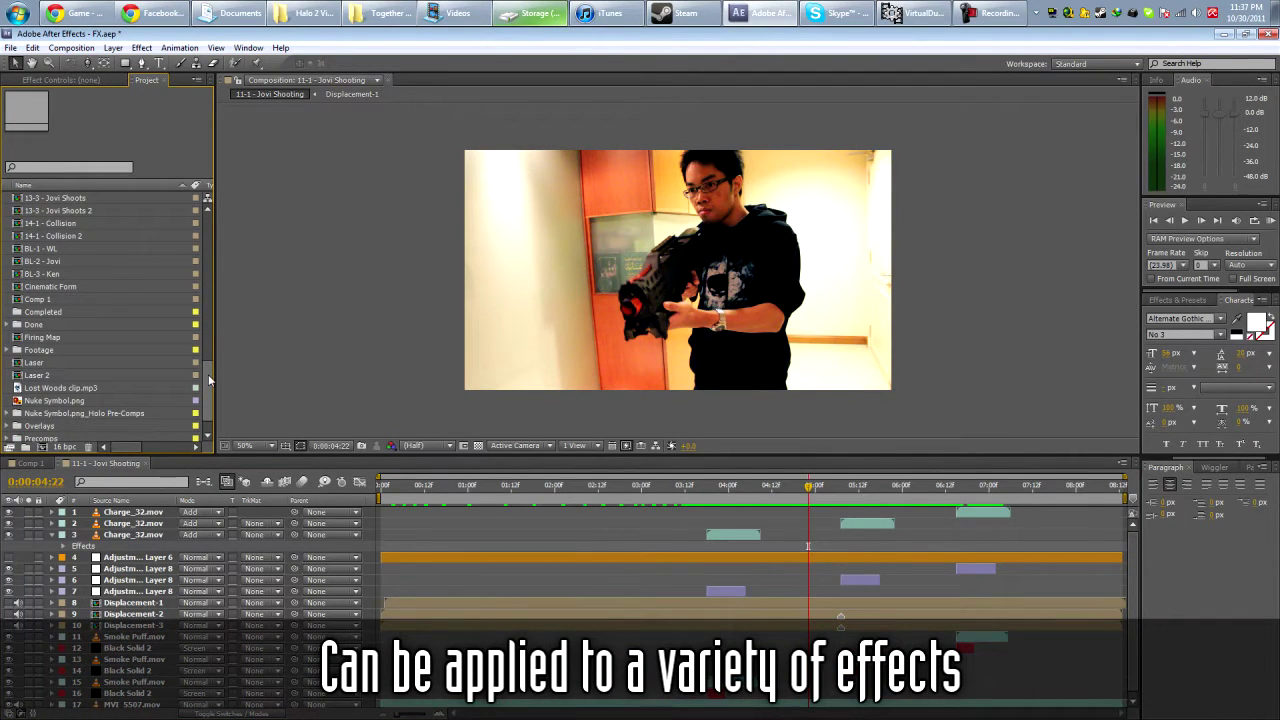
scroll(212, 378, up, 2)
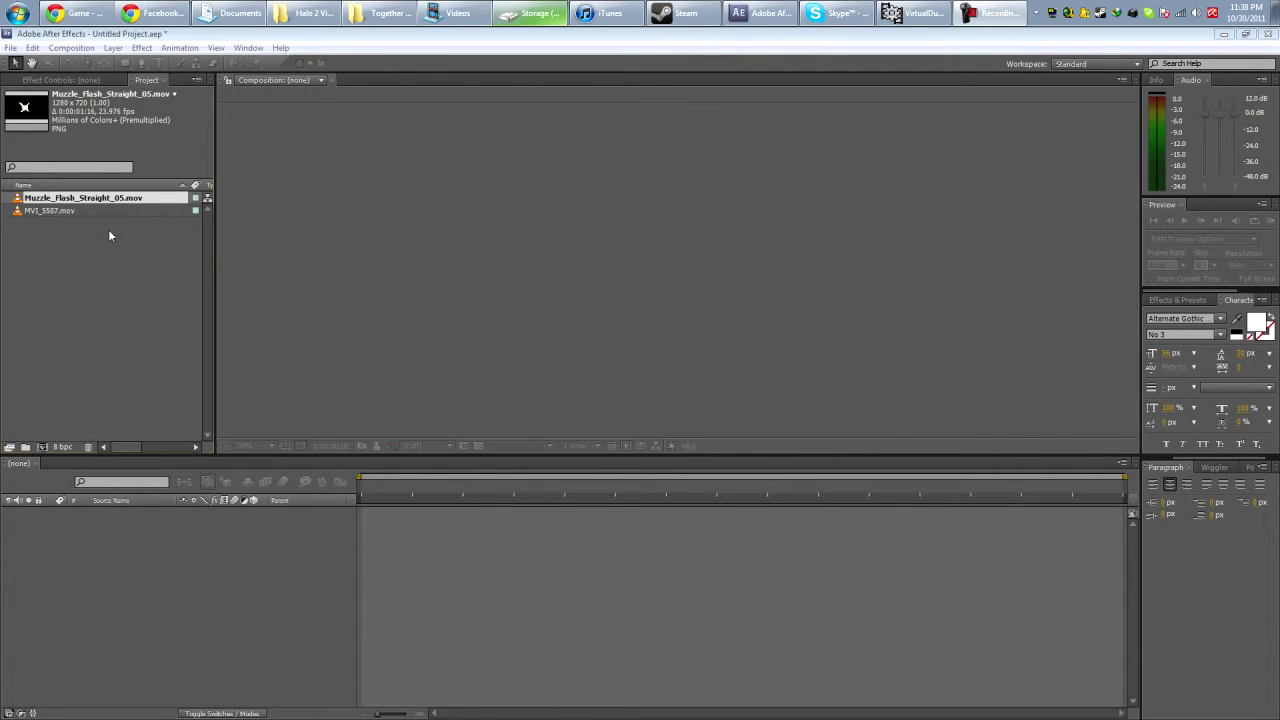
- Create a composition from MVI_5507.mov and trim it to a work area starting at 0:00:05:03
drag(56, 211, 43, 447)
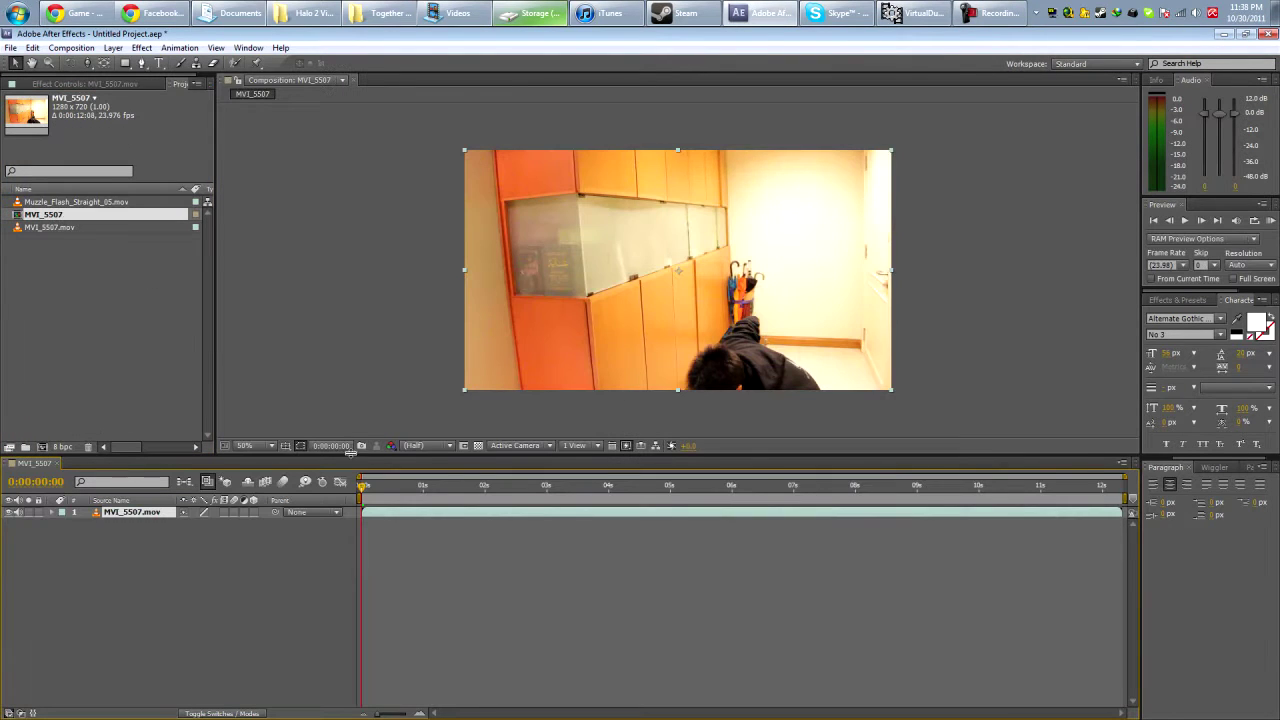
drag(362, 493, 677, 496)
key(b)
right_click(704, 498)
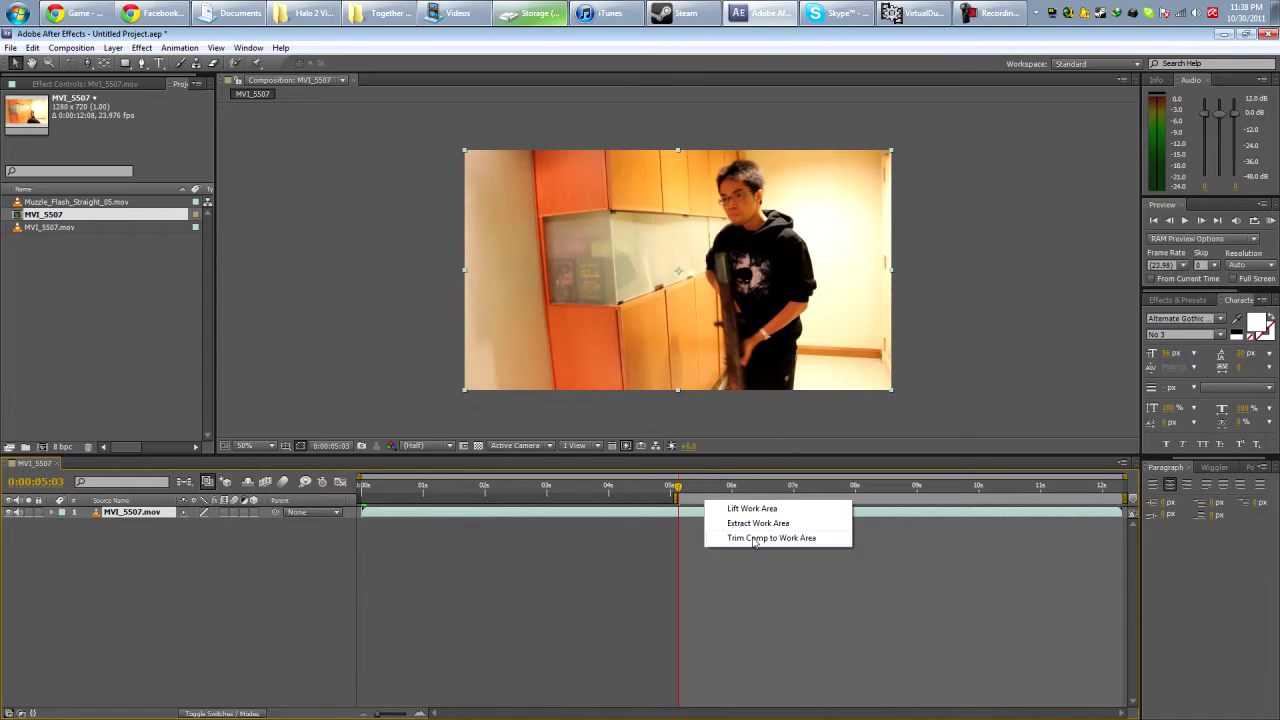
click(750, 537)
- Add Muzzle_Flash_Straight_05.mov above the footage and shift the clip to start at 0:00:00:11
drag(362, 487, 395, 488)
drag(72, 202, 200, 512)
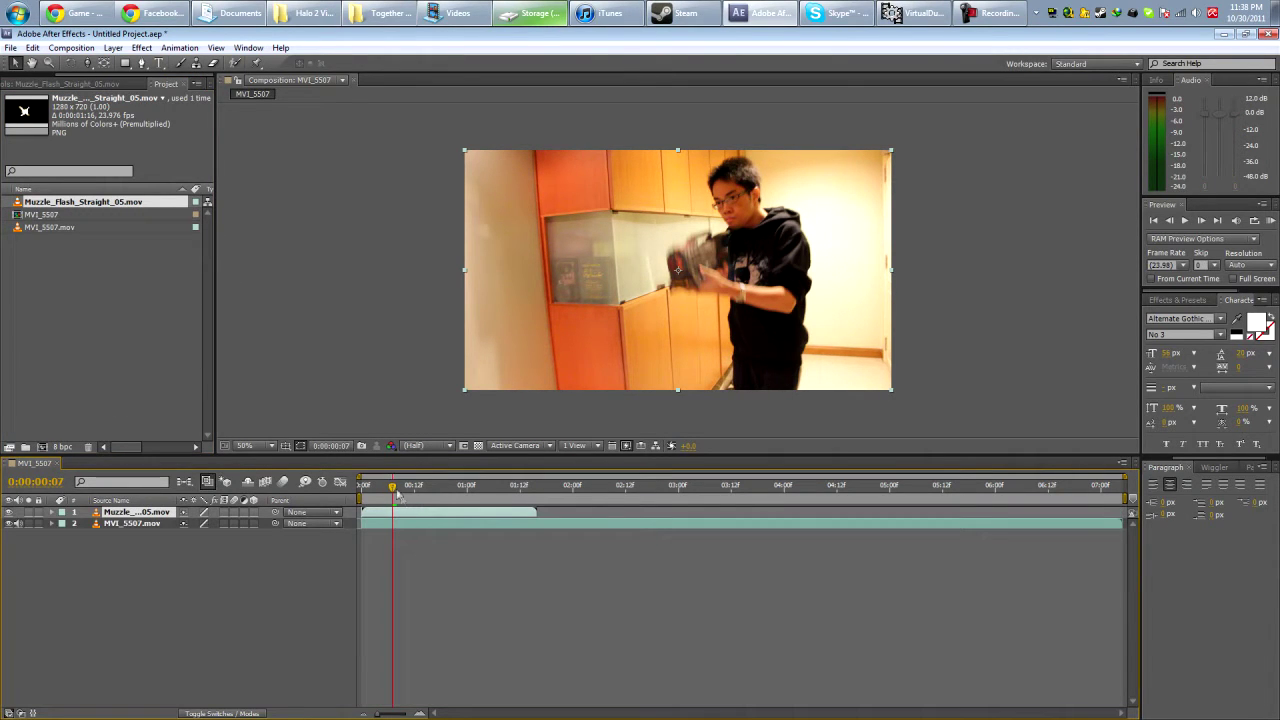
drag(403, 511, 474, 511)
drag(394, 488, 433, 514)
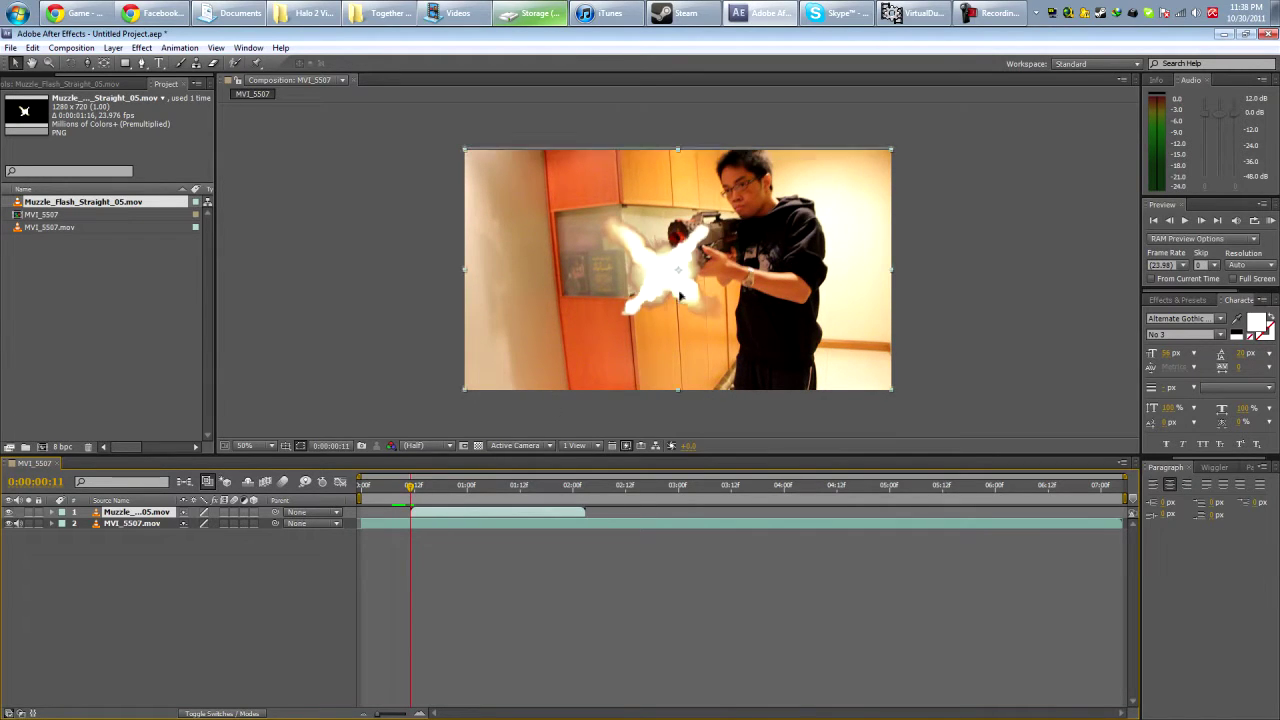
- Place the muzzle flash over the gun's muzzle and set its blending mode to Add
key(F4)
click(205, 512)
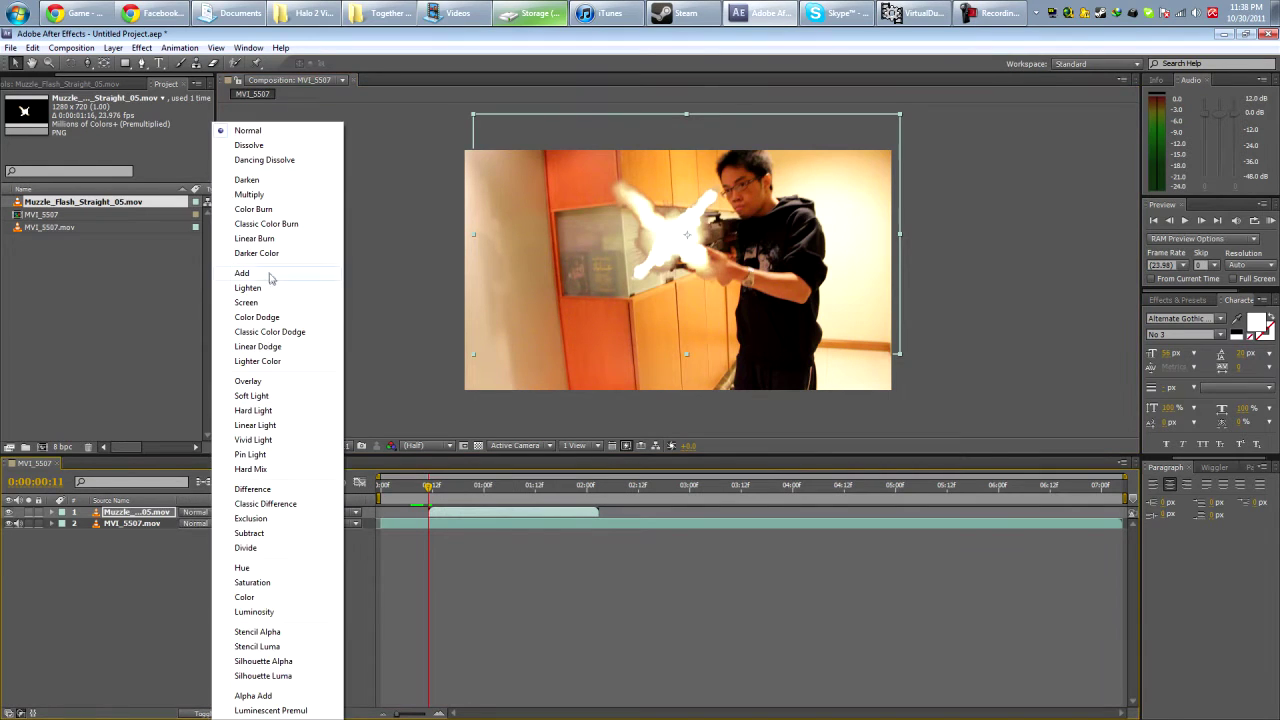
click(241, 273)
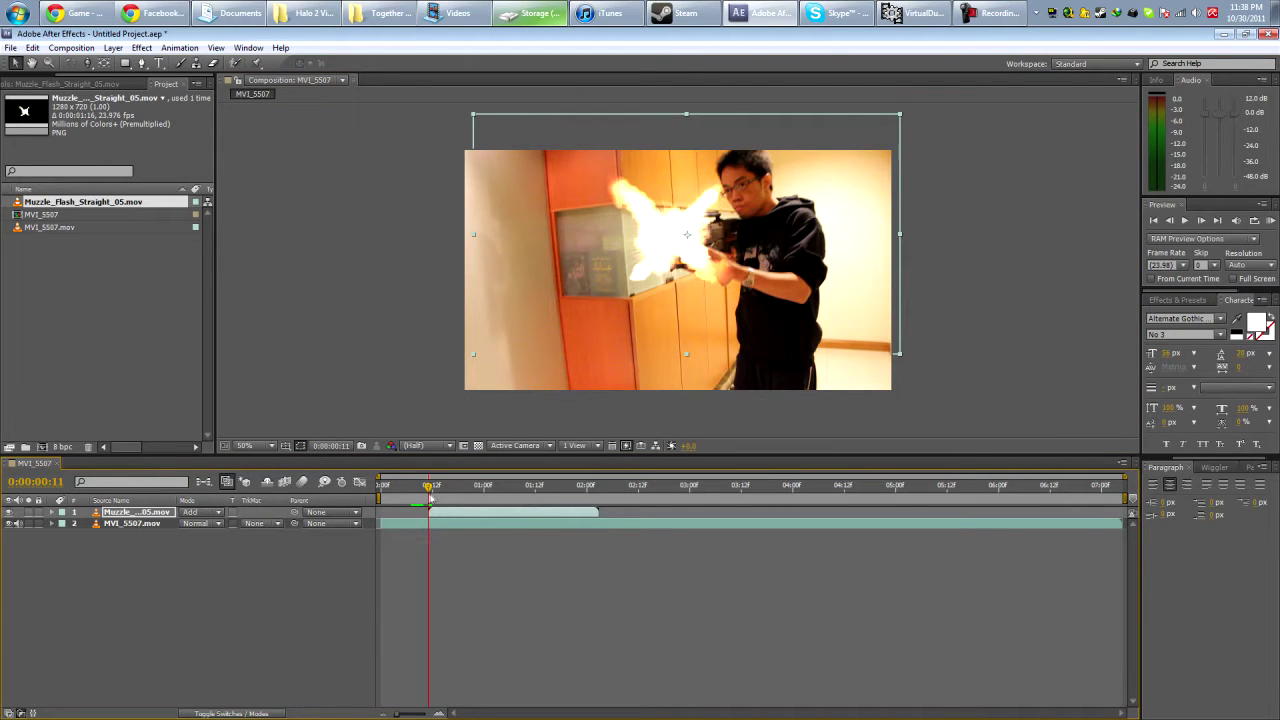
mouse_move(430, 497)
mouse_down()
mouse_move(394, 490)
mouse_move(469, 497)
mouse_move(428, 497)
mouse_move(437, 490)
mouse_up()
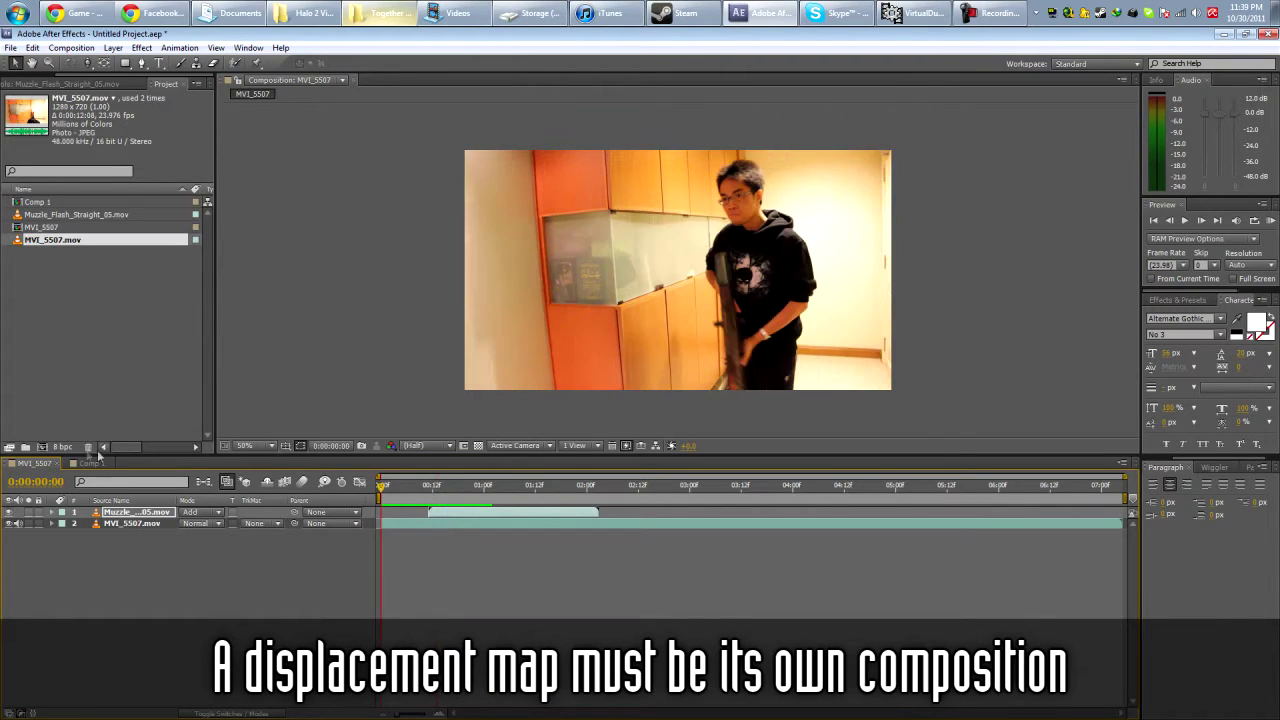
- Duplicate the MVI_5507 composition, rename the copy Displacement Map and open it
click(80, 465)
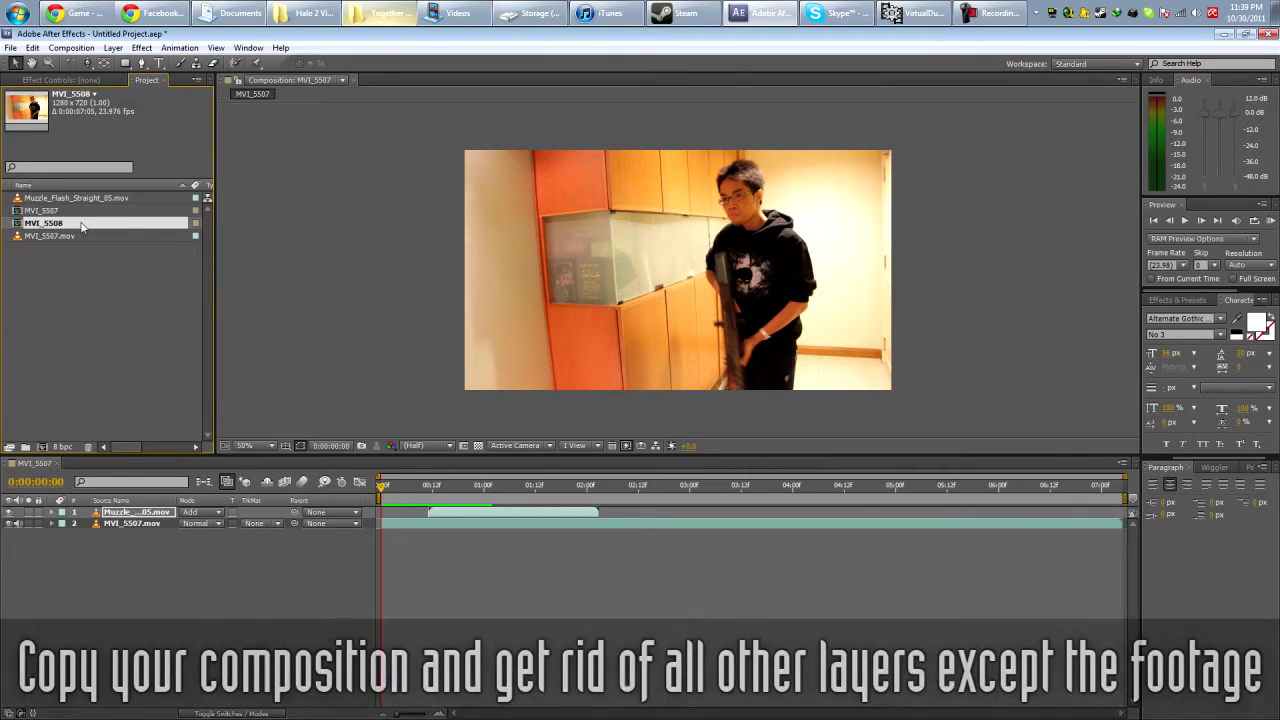
click(78, 224)
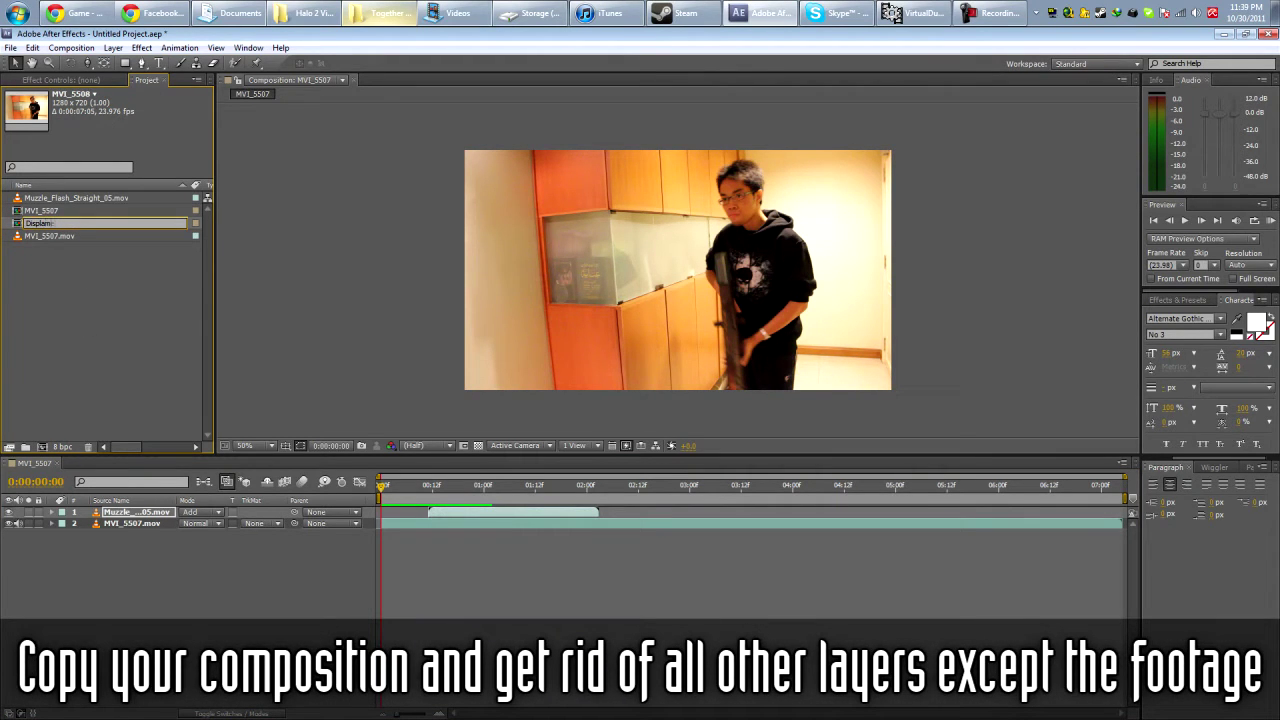
text(Displacement Map)
key(Return)
double_click(110, 199)
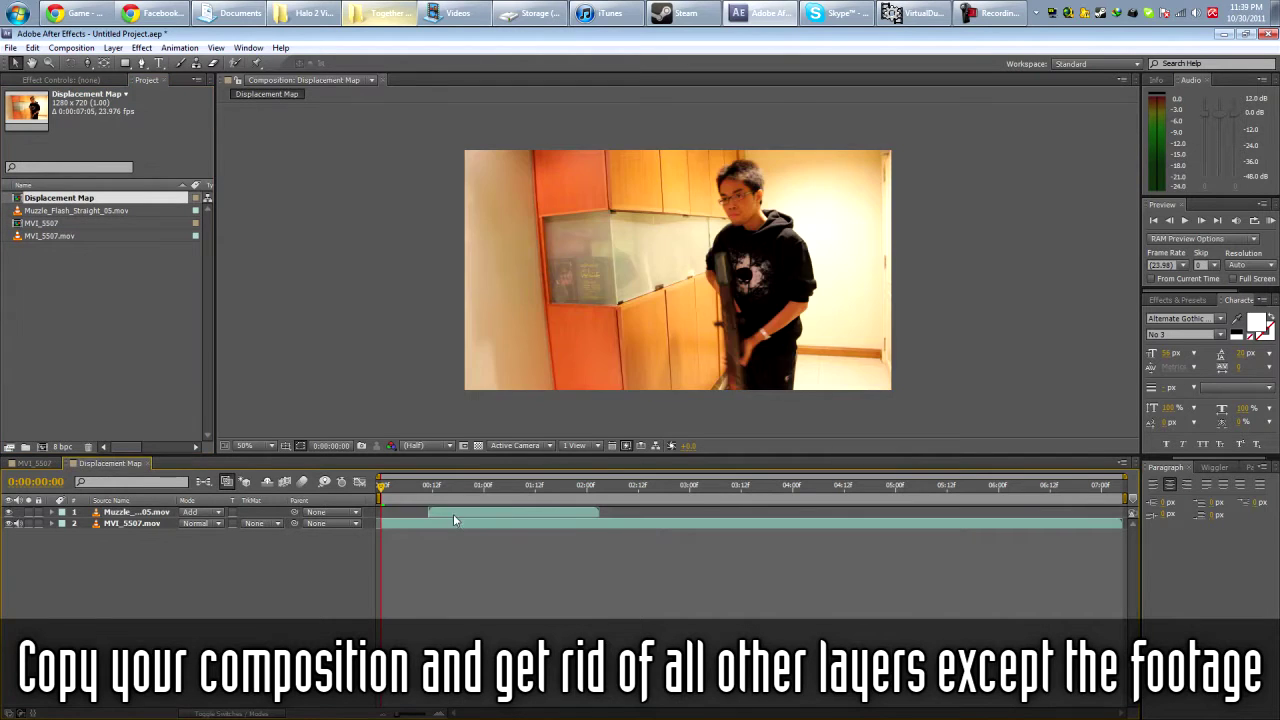
- Turn the MVI_5507.mov layer into a guide layer and delete the muzzle flash layer from the Displacement Map composition
key(space)
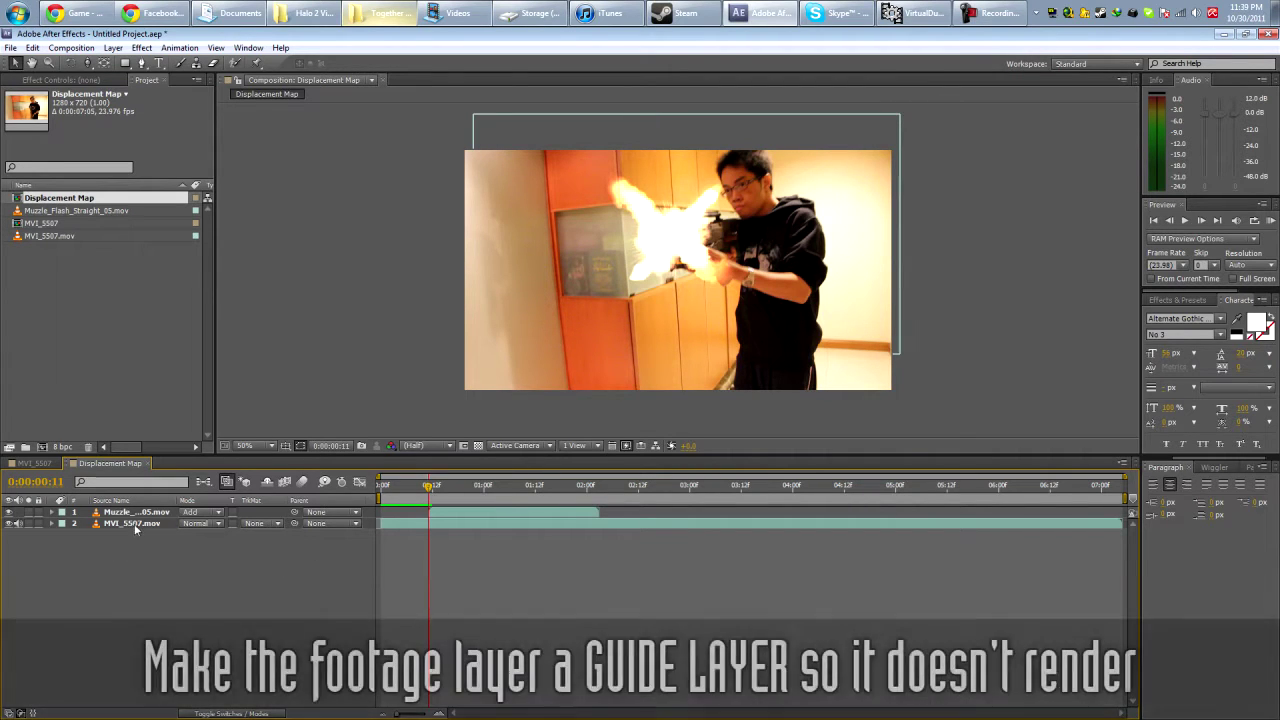
right_click(136, 523)
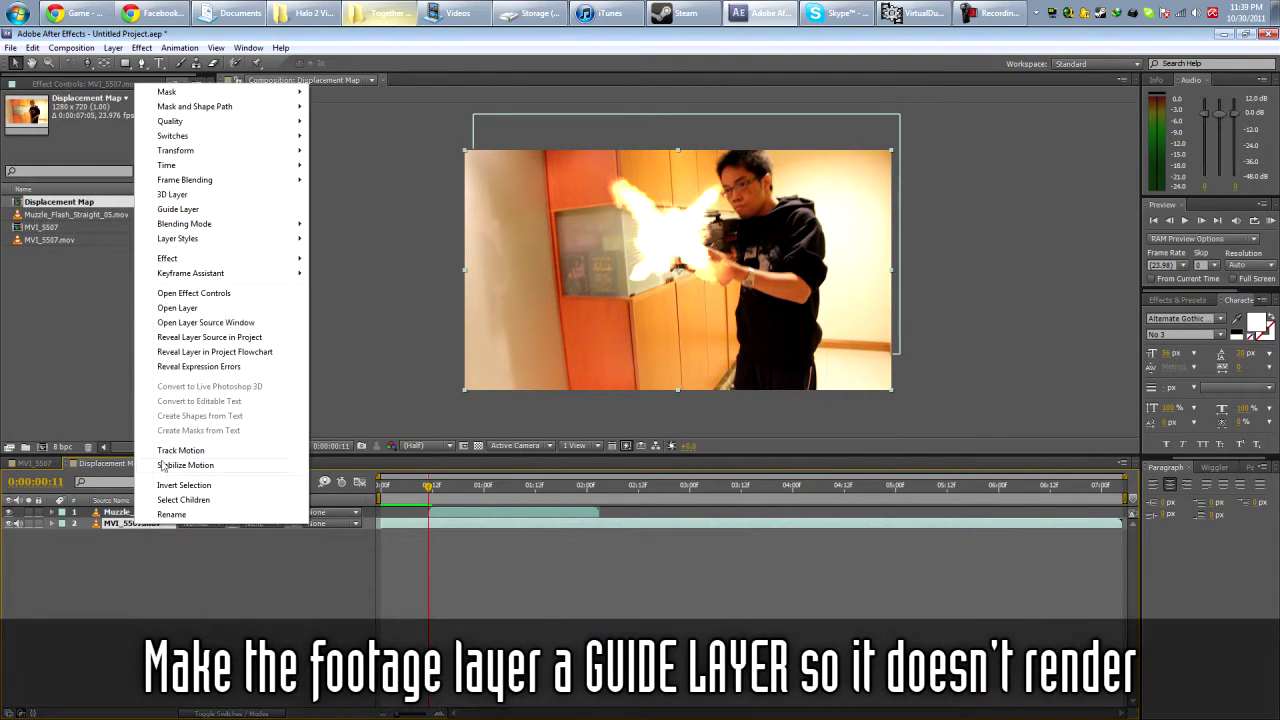
click(204, 211)
click(152, 513)
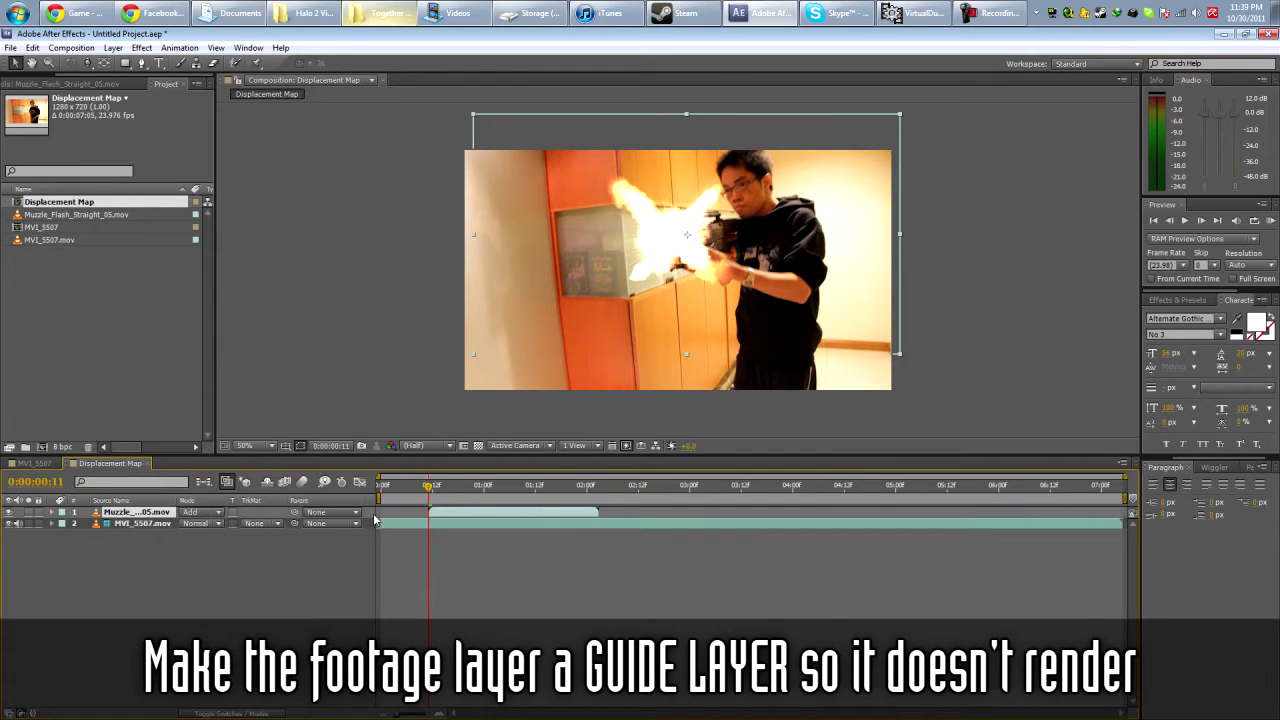
key(Delete)
- Create a black solid layer at composition size, 1280 x 720 px
right_click(202, 589)
mouse_move(257, 591)
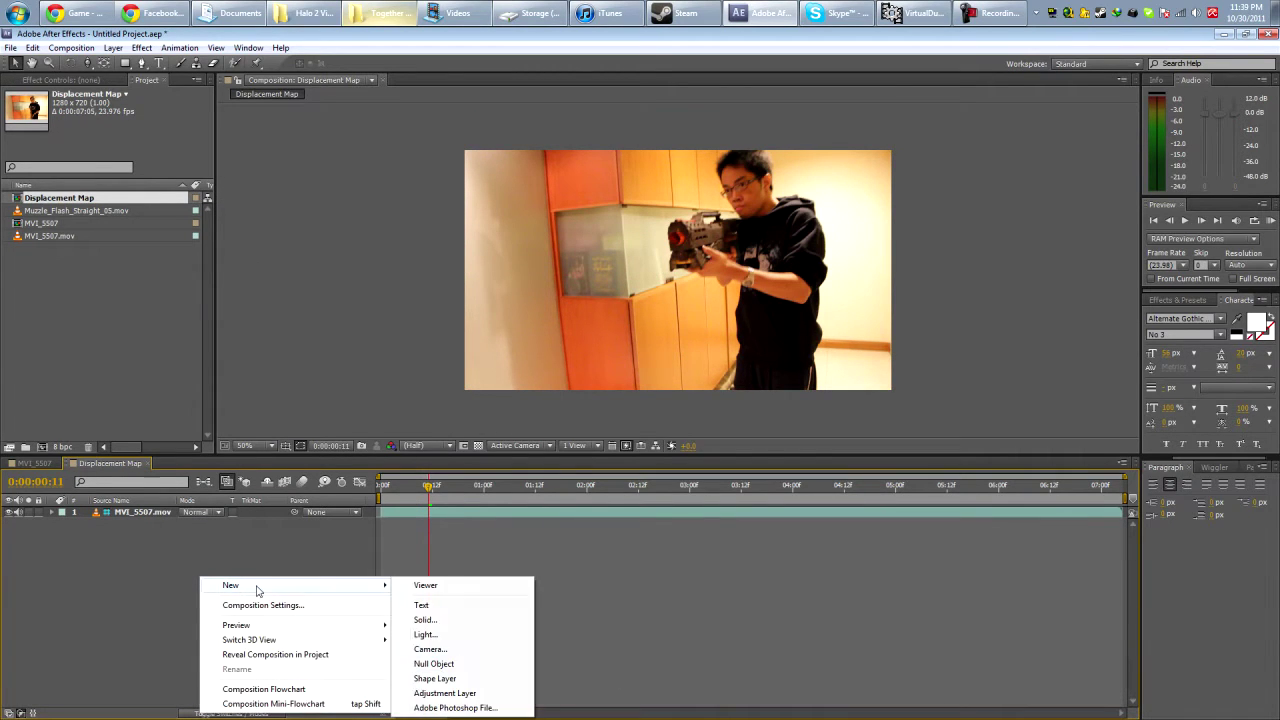
click(425, 619)
click(639, 416)
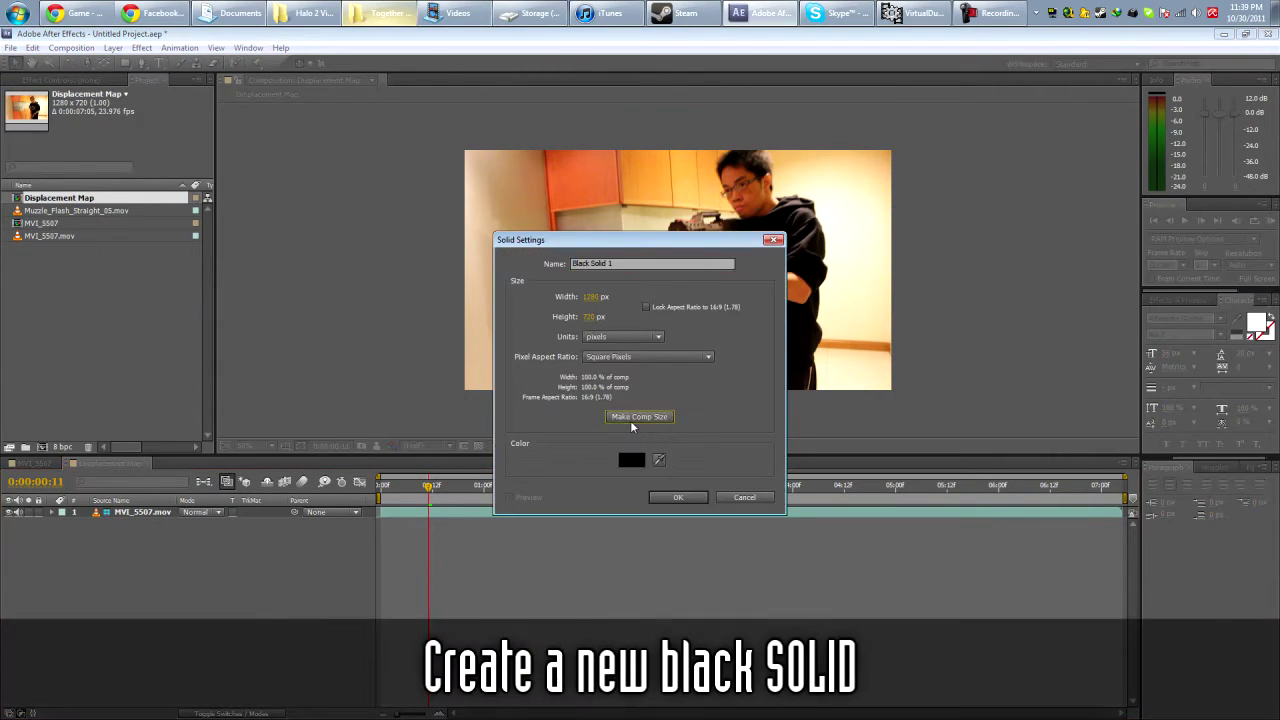
click(678, 498)
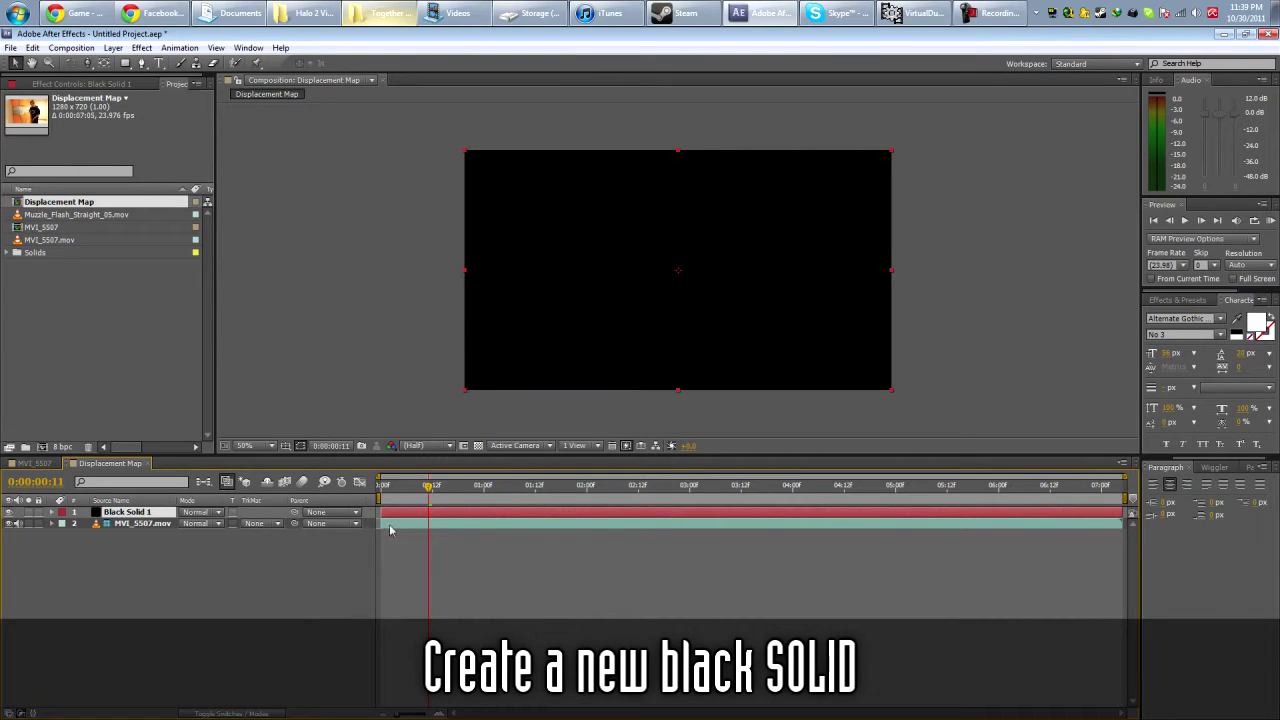
- Draw a large circular mask on the black solid and fit it to the middle of the frame, nearly the full frame height
click(127, 63)
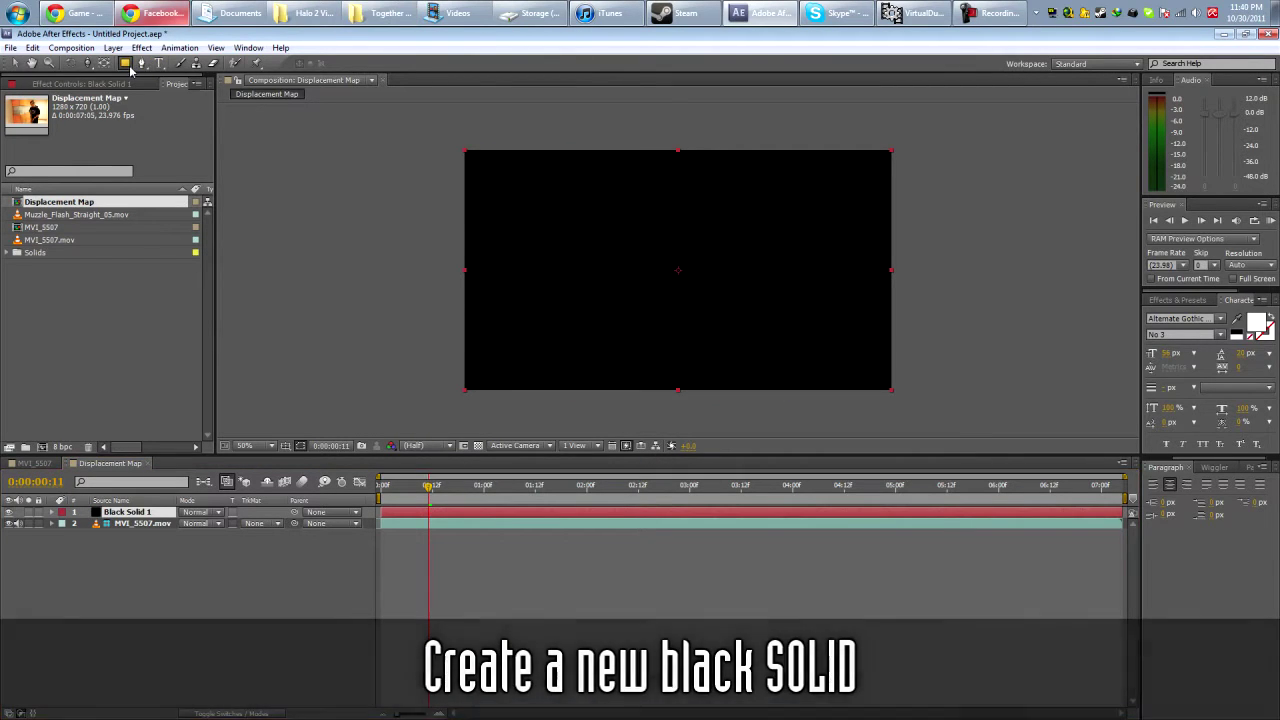
click(180, 93)
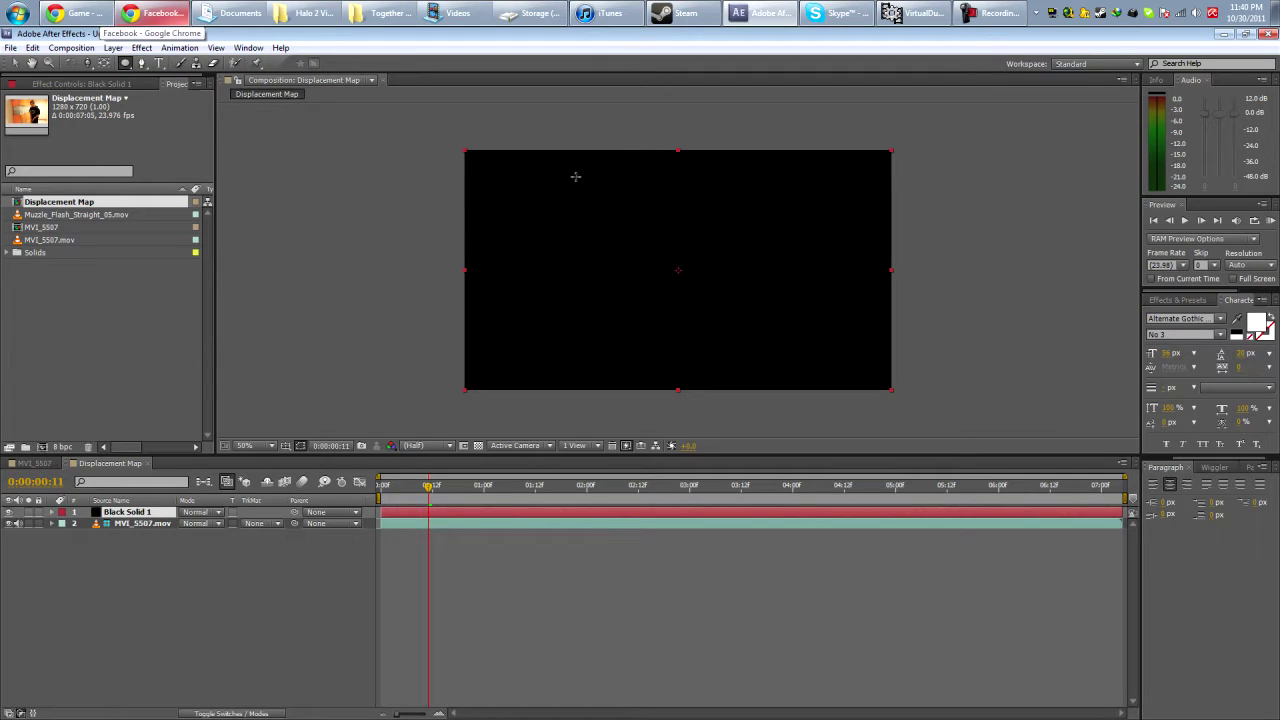
drag(575, 176, 800, 396)
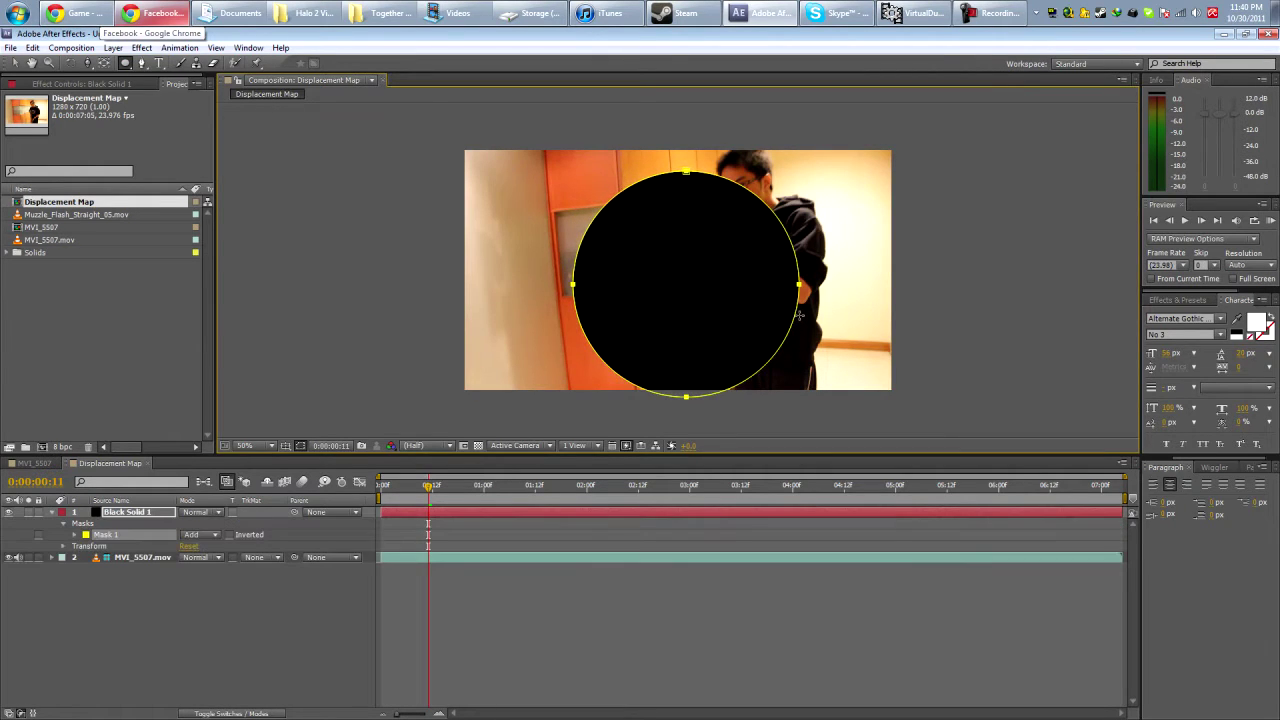
drag(800, 316, 727, 299)
key(v)
double_click(800, 318)
key(Return)
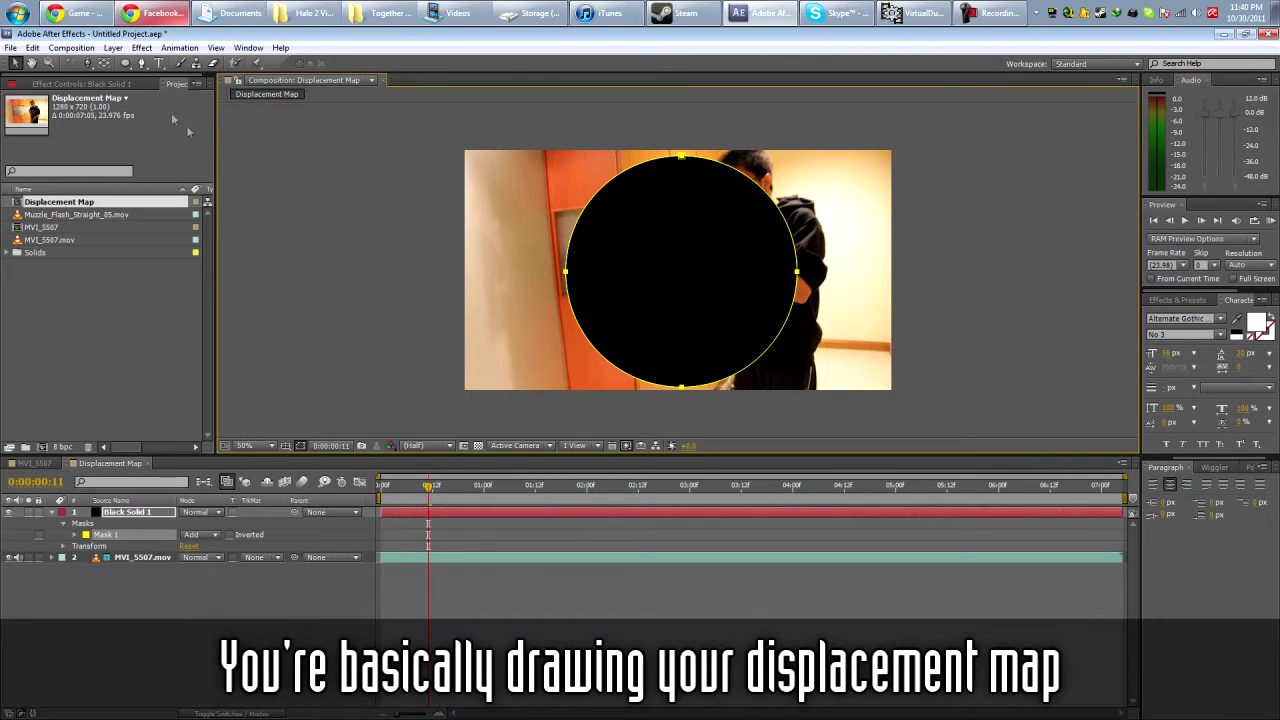
- Draw a second, smaller circular mask on the black solid and centre it inside the first circle
click(124, 63)
drag(620, 188, 786, 354)
drag(788, 305, 759, 298)
key(v)
double_click(806, 320)
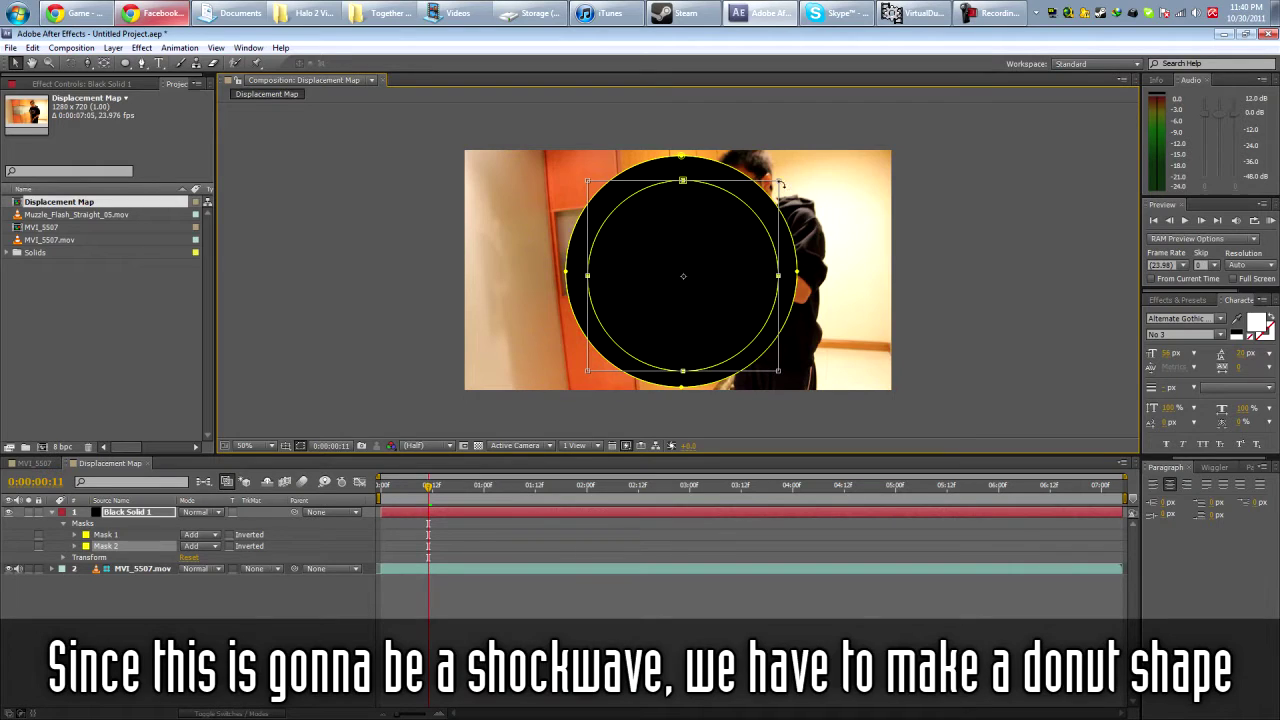
drag(778, 181, 756, 203)
drag(668, 308, 700, 283)
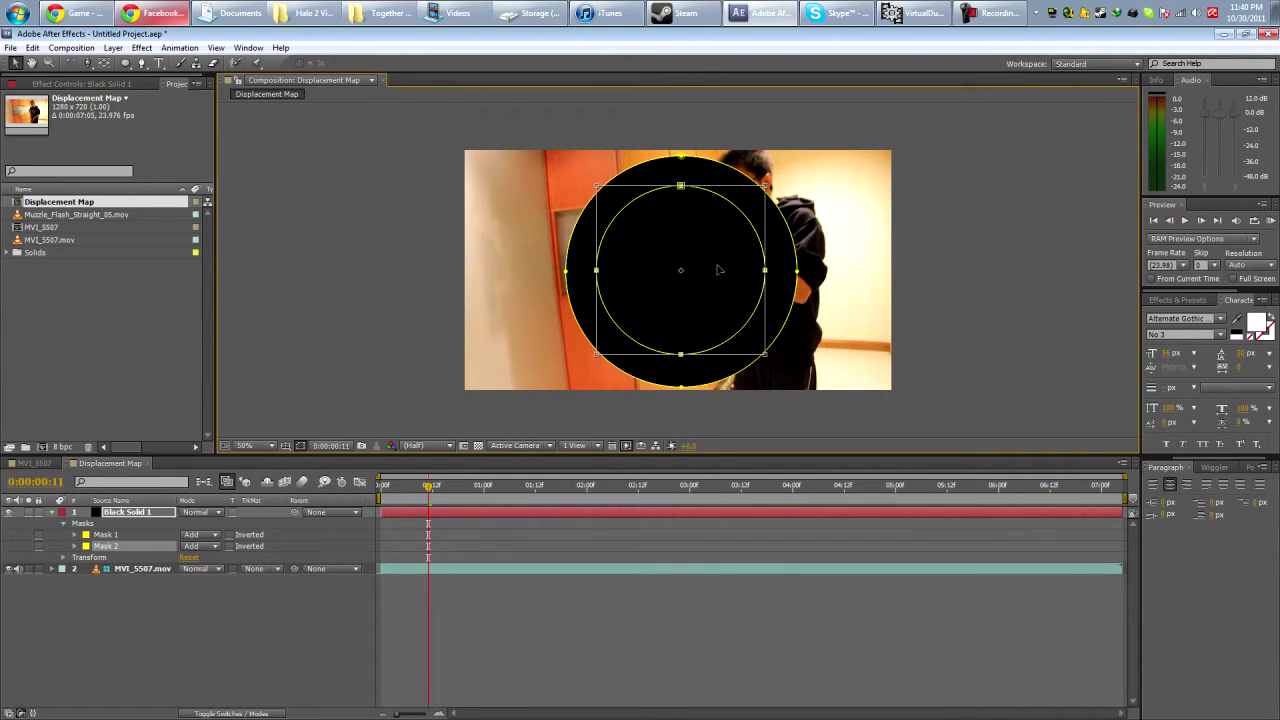
drag(717, 269, 719, 271)
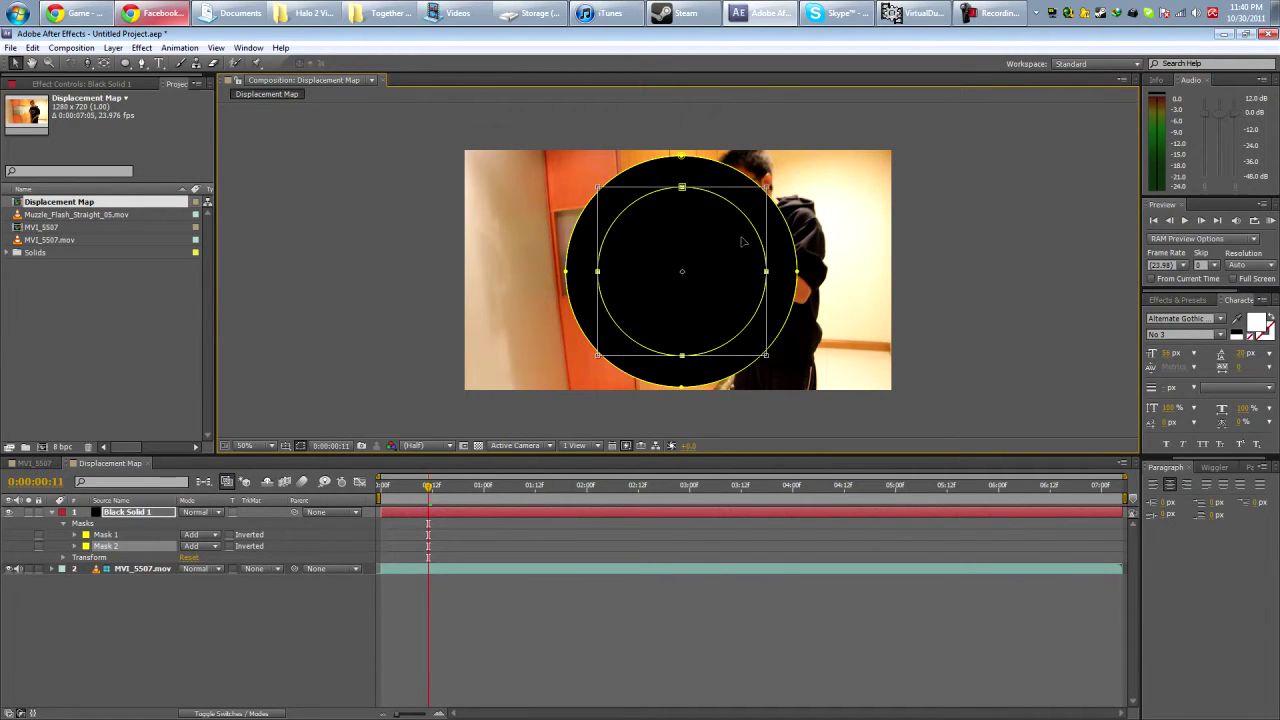
- Set the inner circle, Mask 2, to Subtract to leave a donut shape
click(236, 552)
click(210, 546)
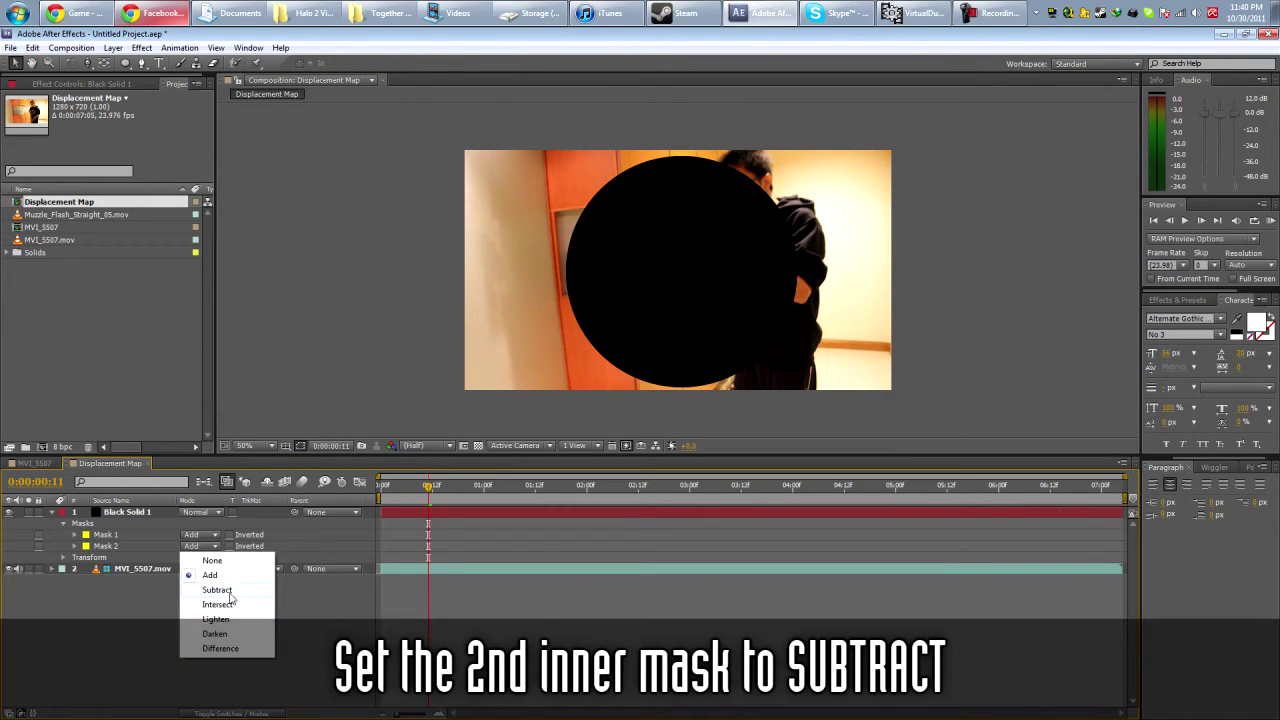
click(225, 591)
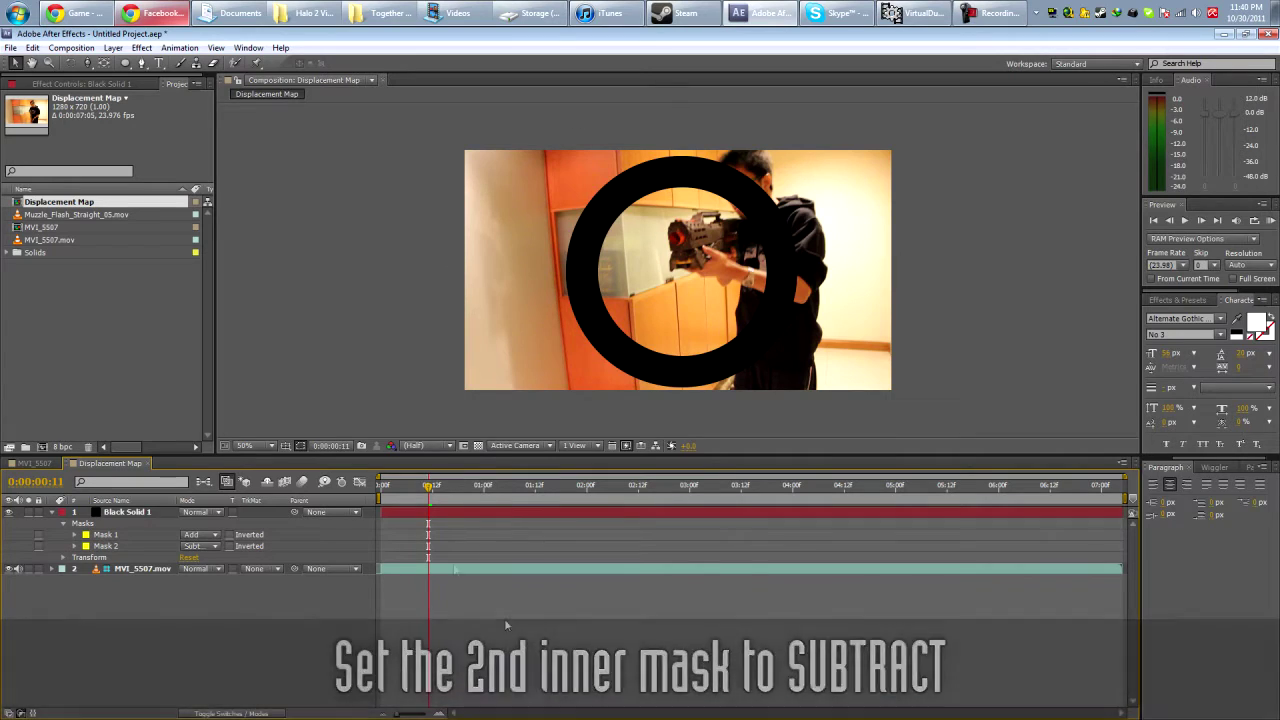
- Start a scale keyframe for the black solid at 0:00:00:00 and reduce the scale to 12%
click(128, 511)
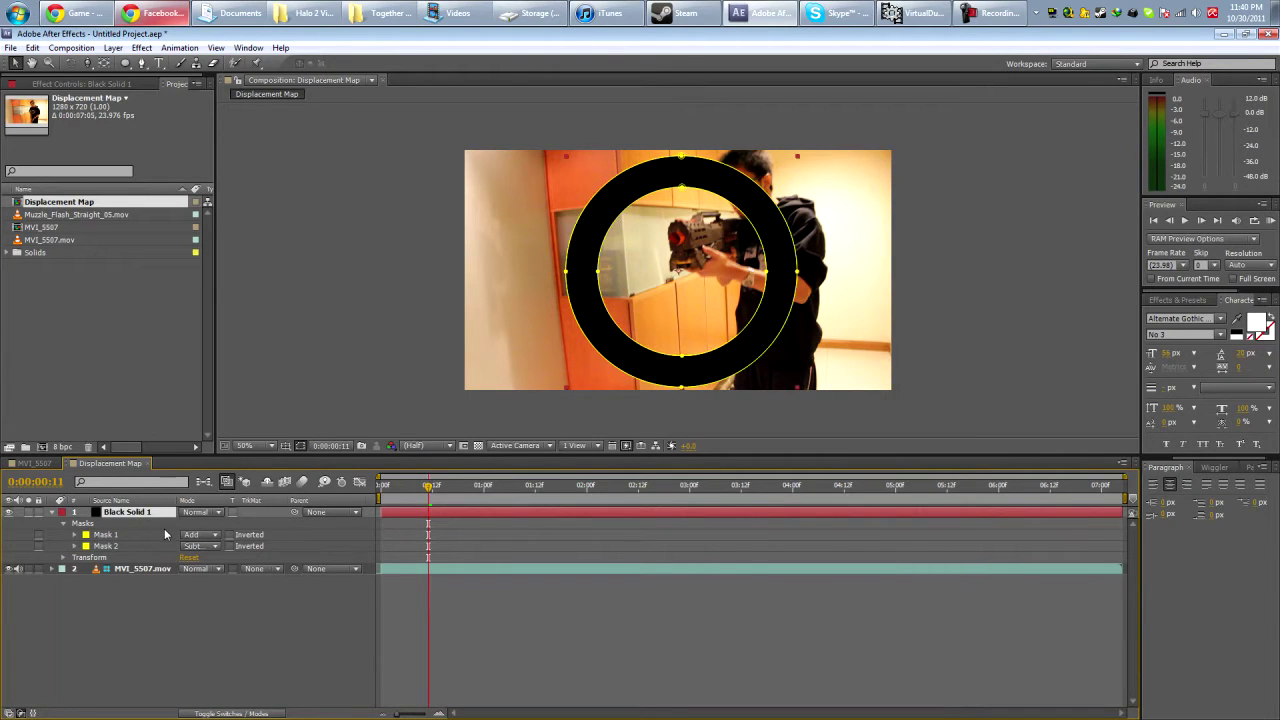
key(s)
drag(428, 490, 300, 490)
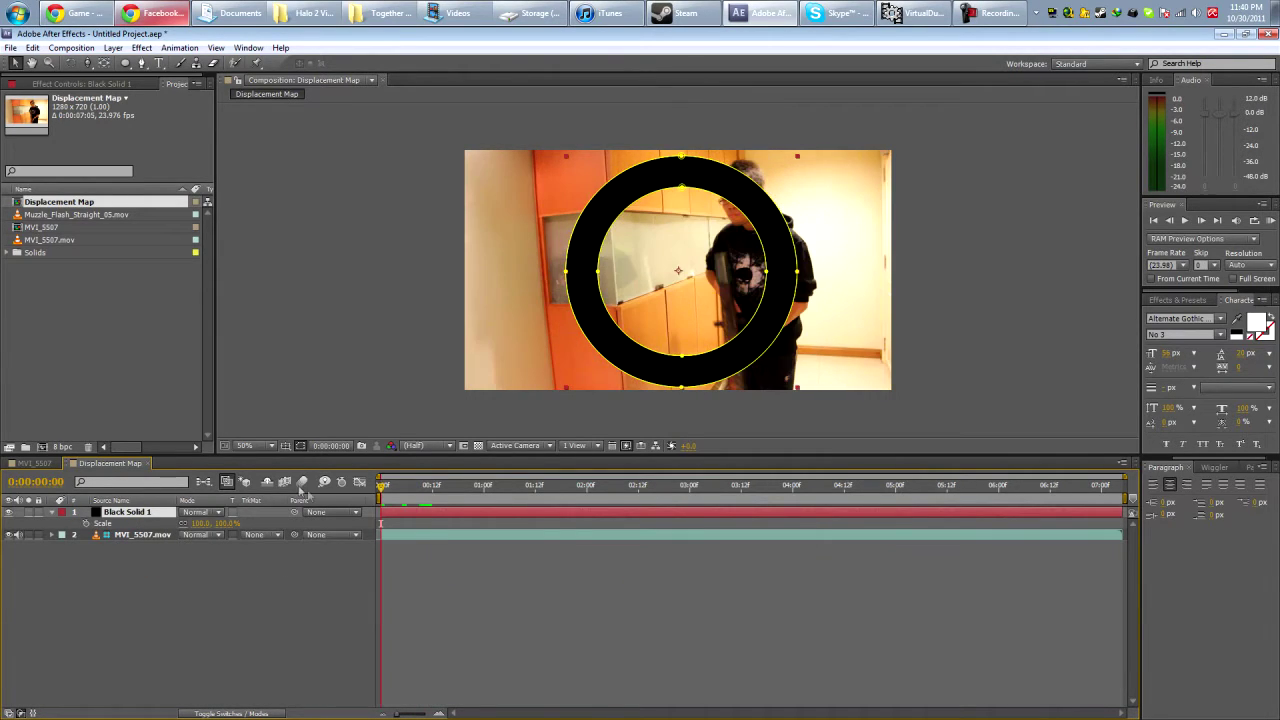
click(86, 523)
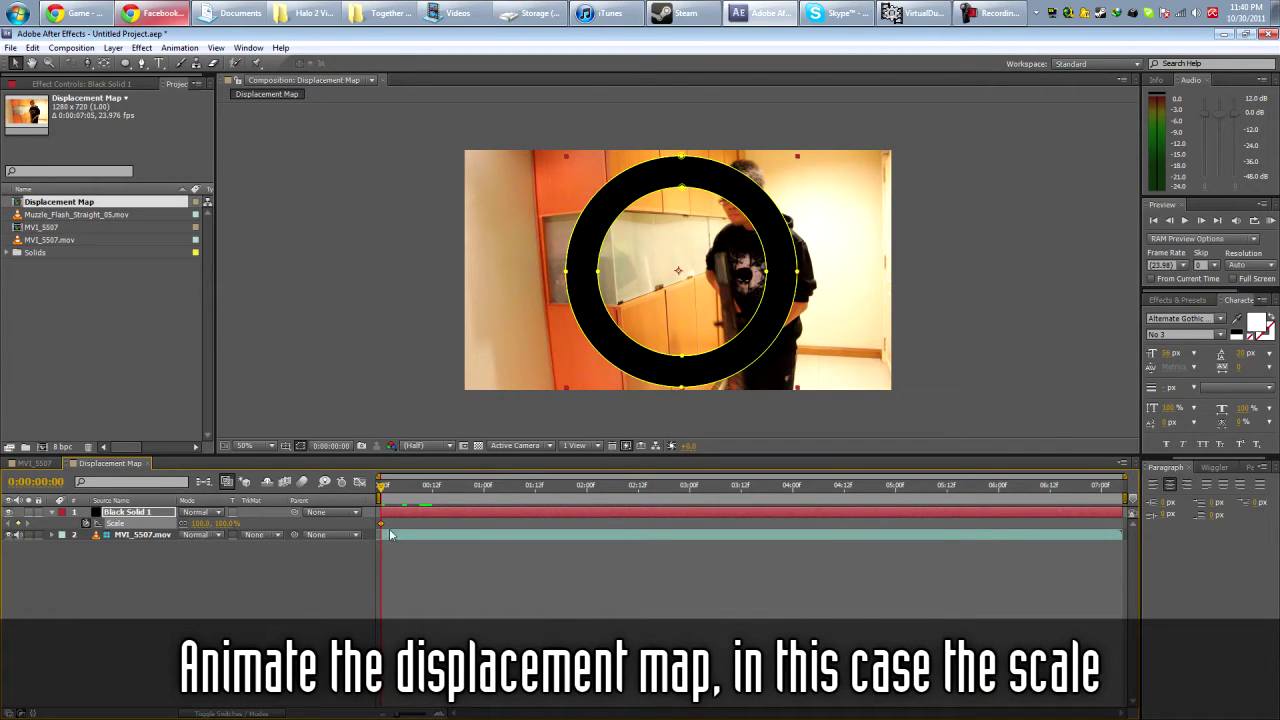
drag(193, 527, 137, 523)
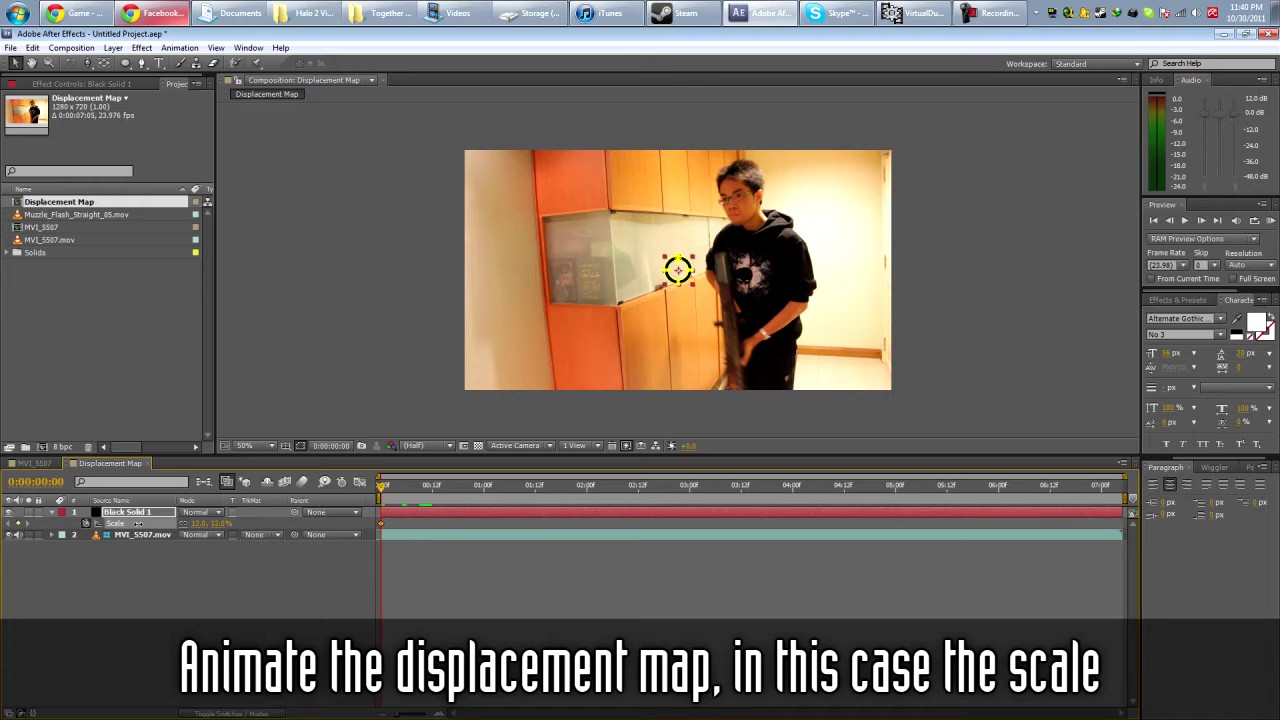
- Set the black solid's starting scale keyframe at 0:00:00:00 to 15%
click(200, 525)
text(15)
click(252, 612)
key(space)
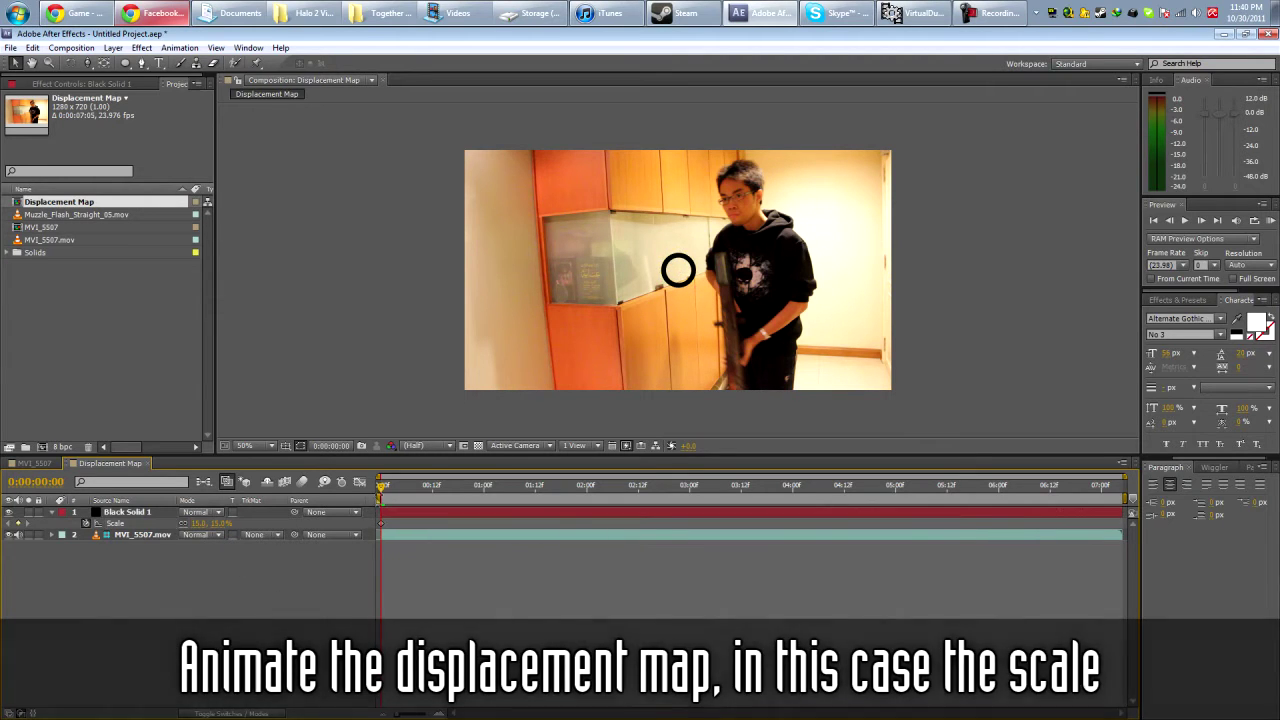
- Add a larger scale keyframe at 0:00:00:21, and shift the black solid to start at 0:00:00:11 with its ring over the gun muzzle
drag(522, 497, 457, 497)
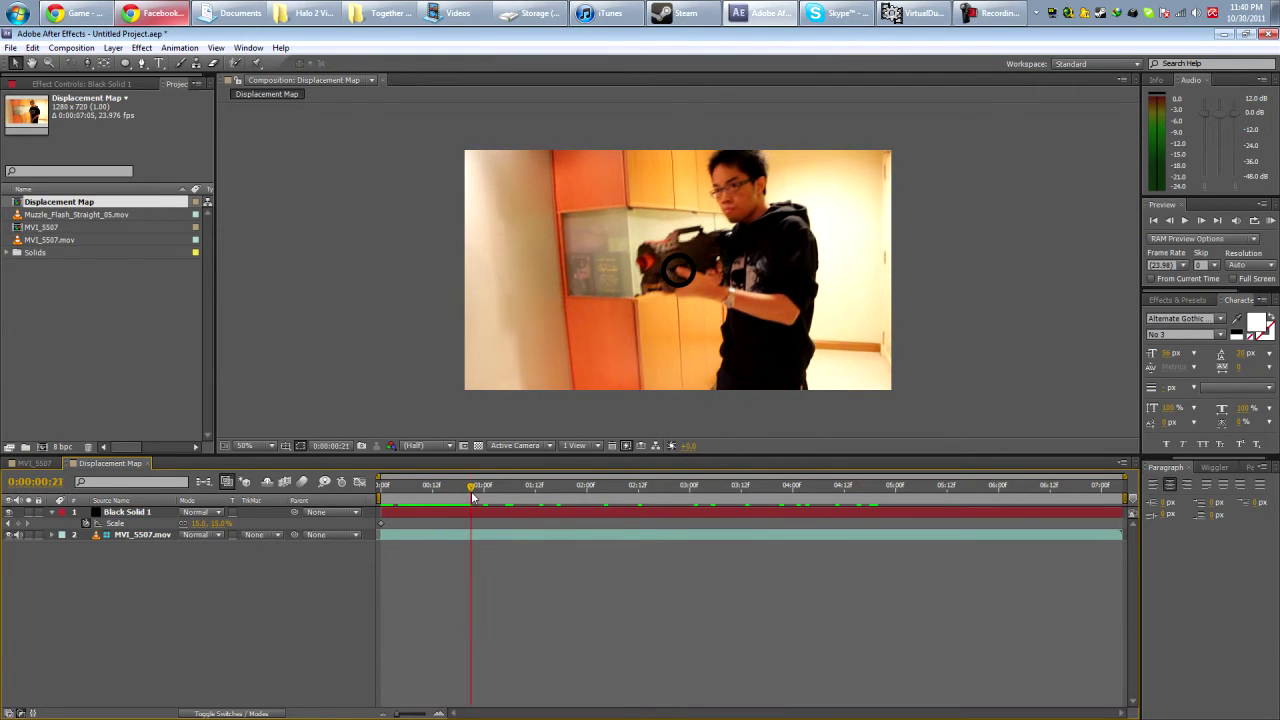
text(0)
key(Return)
drag(450, 488, 488, 512)
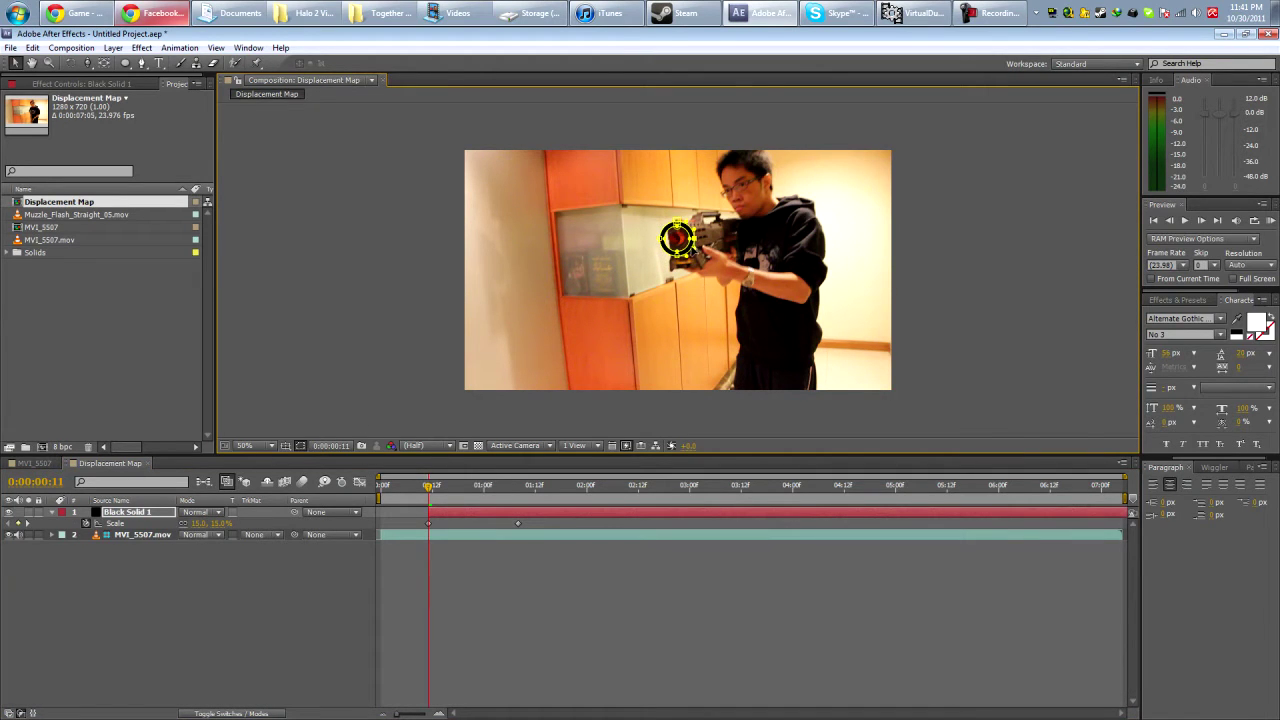
- Try to enlarge the black solid's outer circle, Mask 1, around the gun muzzle and undo the resizing
click(139, 517)
key(m)
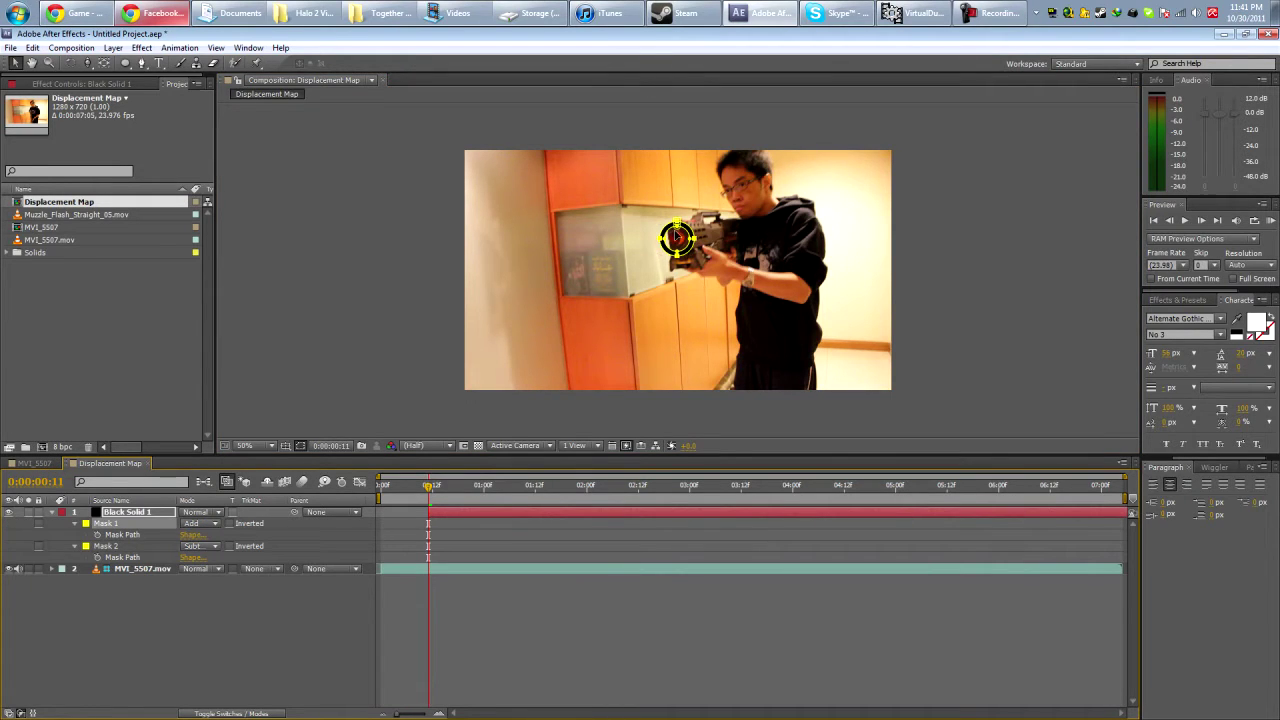
scroll(684, 244, up, 2)
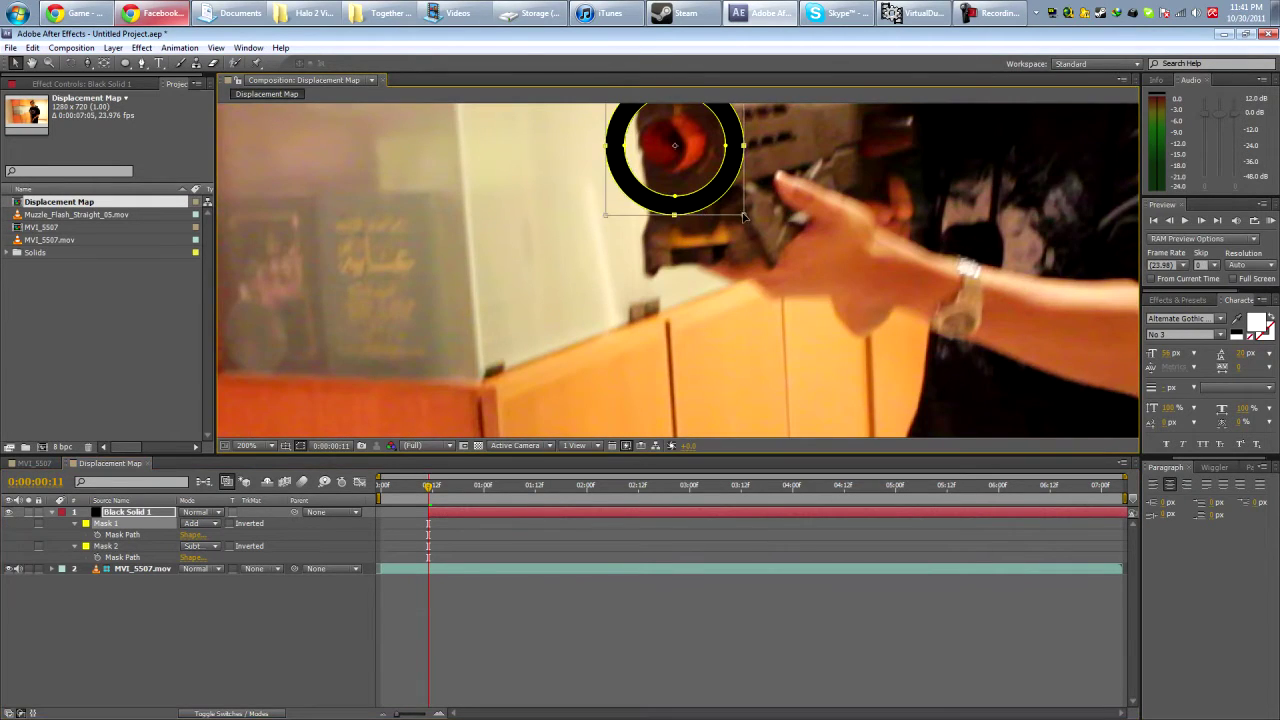
drag(744, 216, 768, 239)
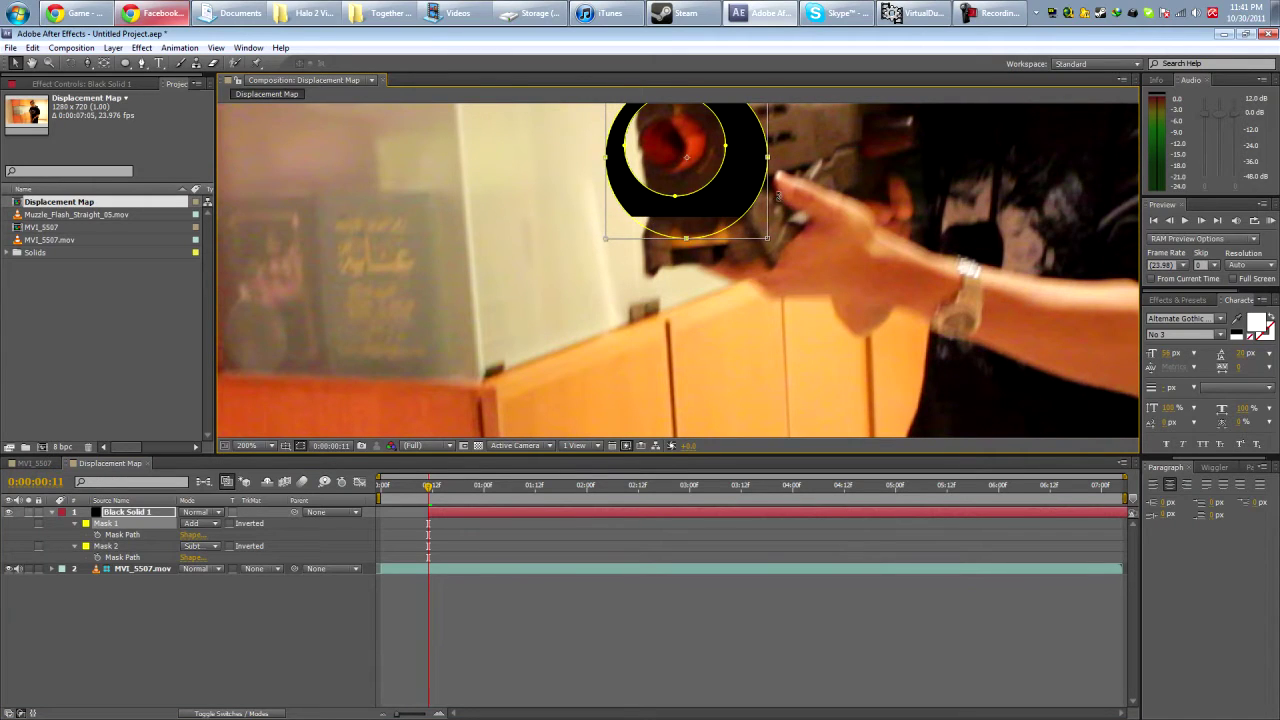
key(space)
drag(778, 195, 794, 277)
drag(621, 159, 599, 140)
key(ctrl+z)
key(ctrl+z)
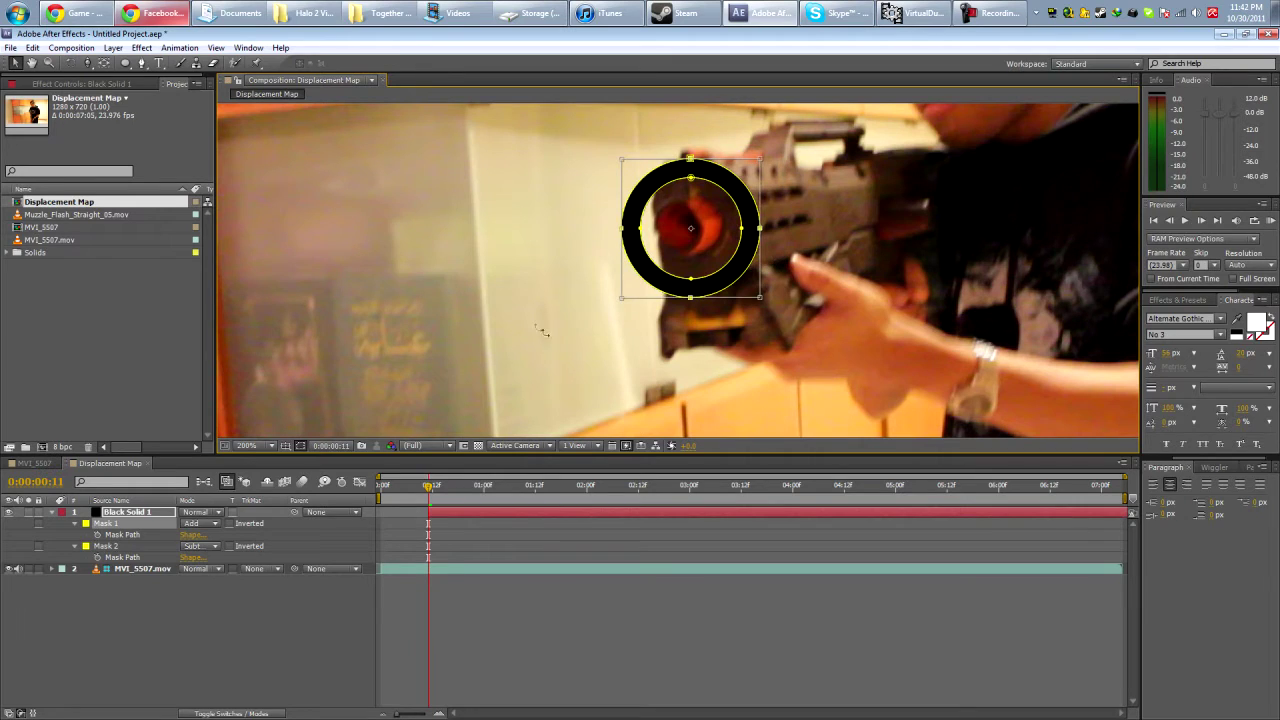
- Shrink the inner circle, Mask 2, about its centre to make the black ring thicker
click(105, 546)
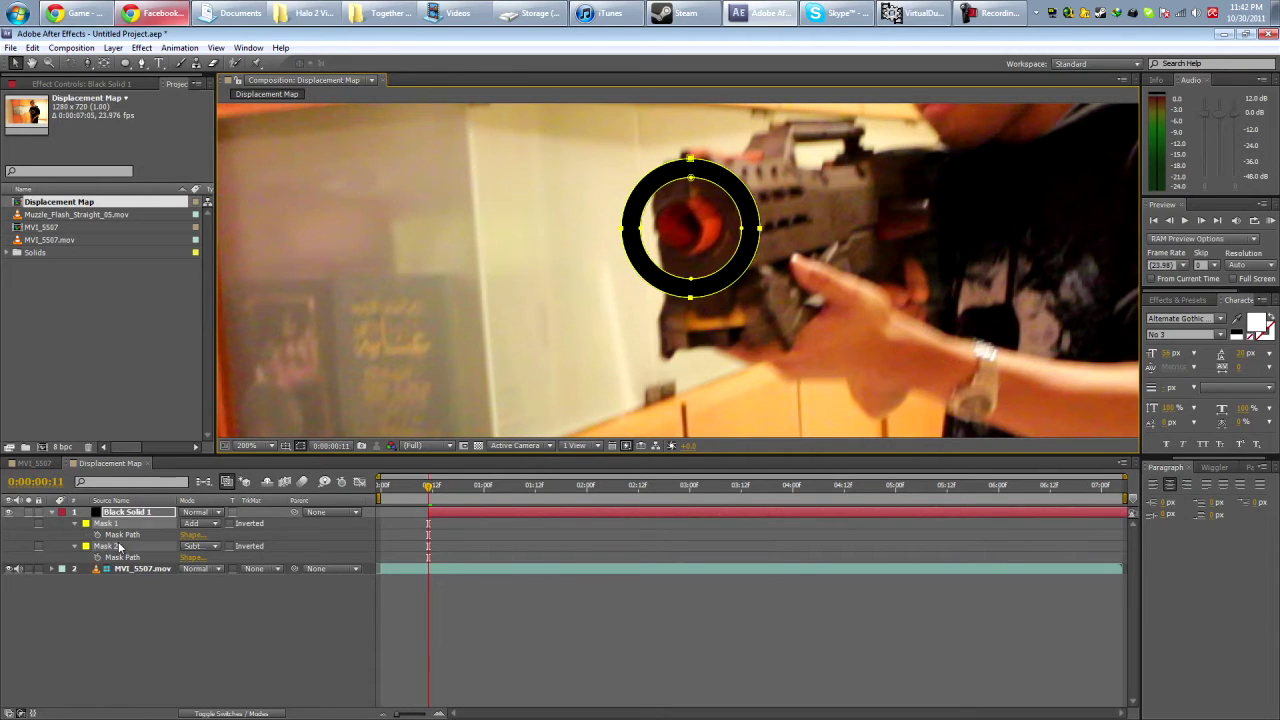
double_click(740, 241)
drag(744, 283, 733, 273)
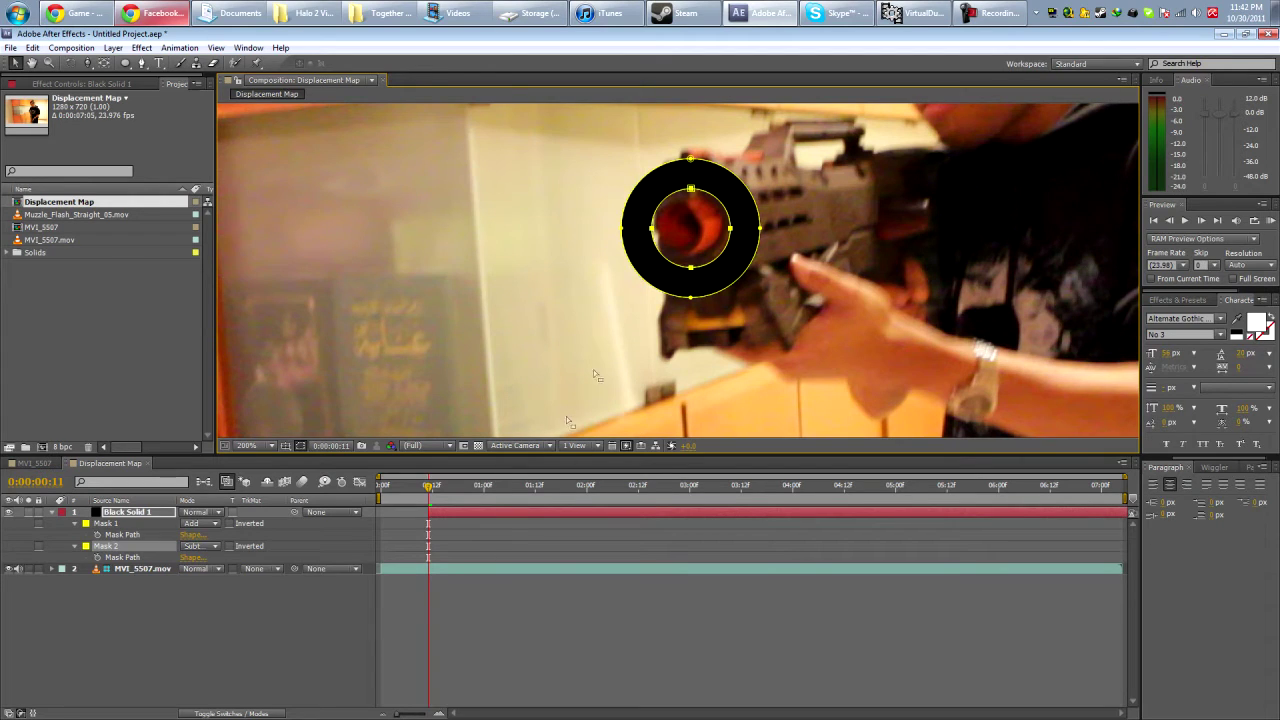
- Feather both masks of the black solid by 25 pixels
scroll(630, 334, down, 1)
drag(746, 339, 731, 328)
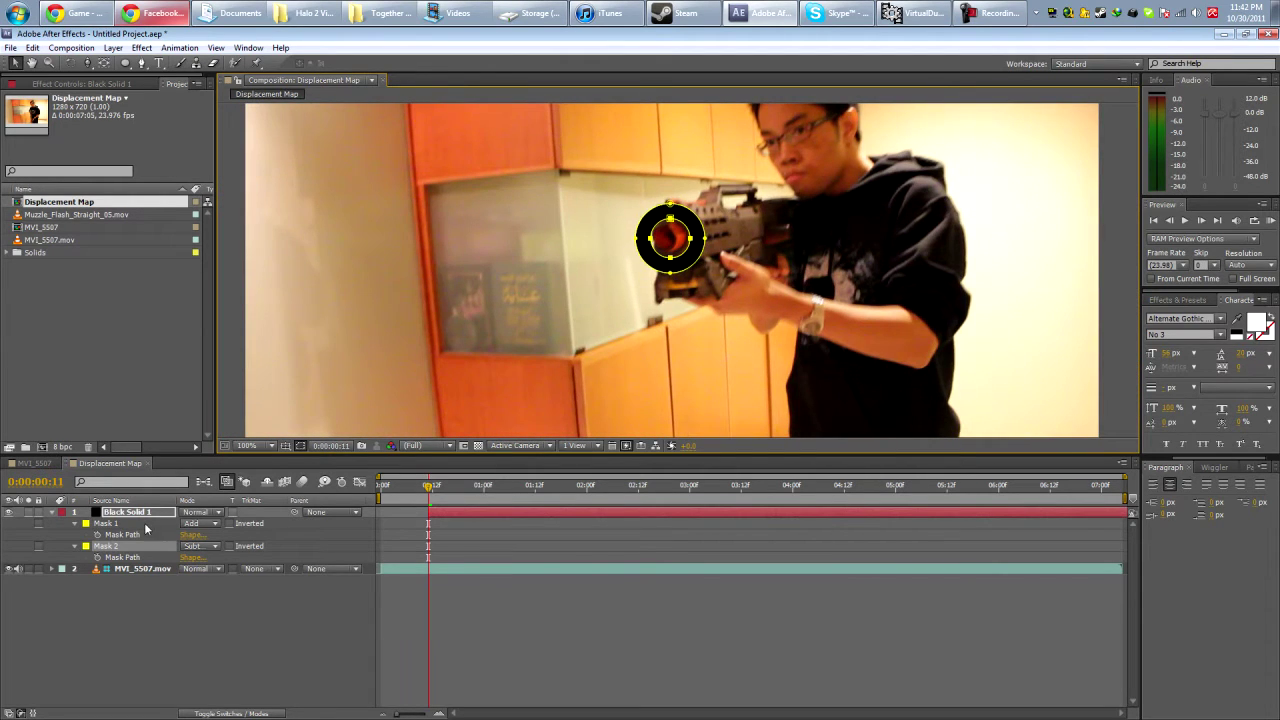
key(f)
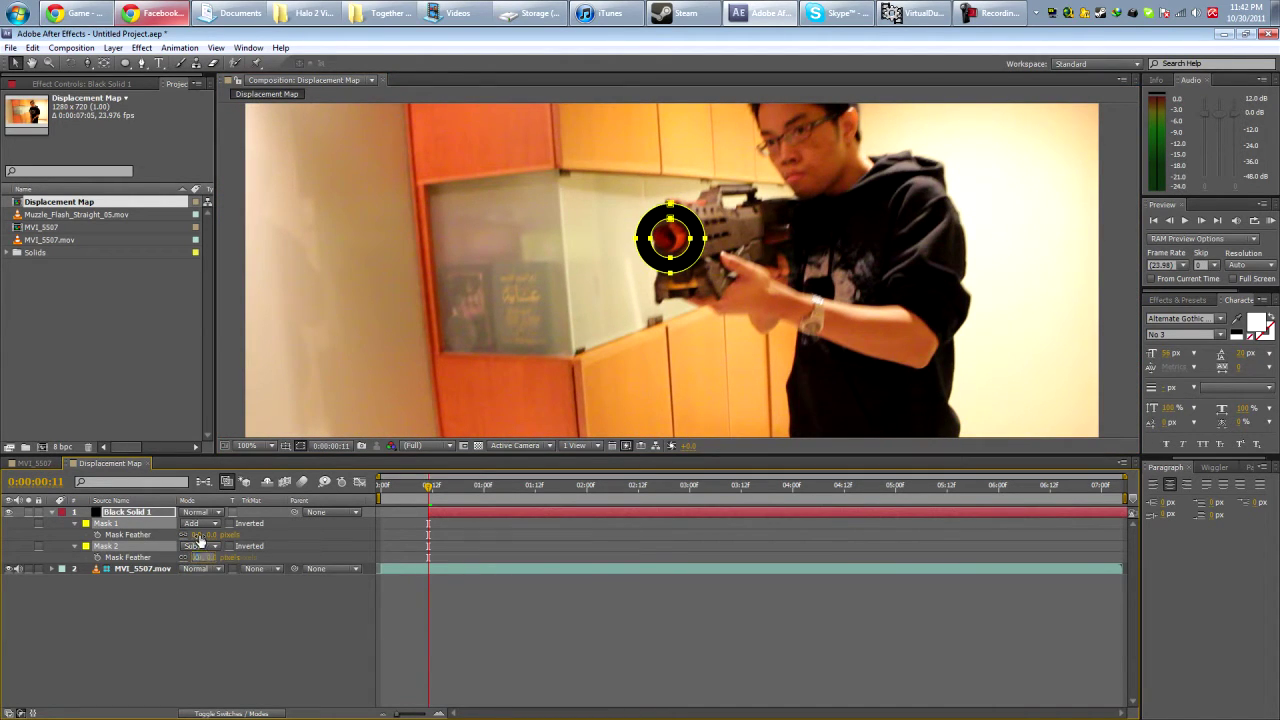
drag(199, 536, 240, 536)
click(482, 525)
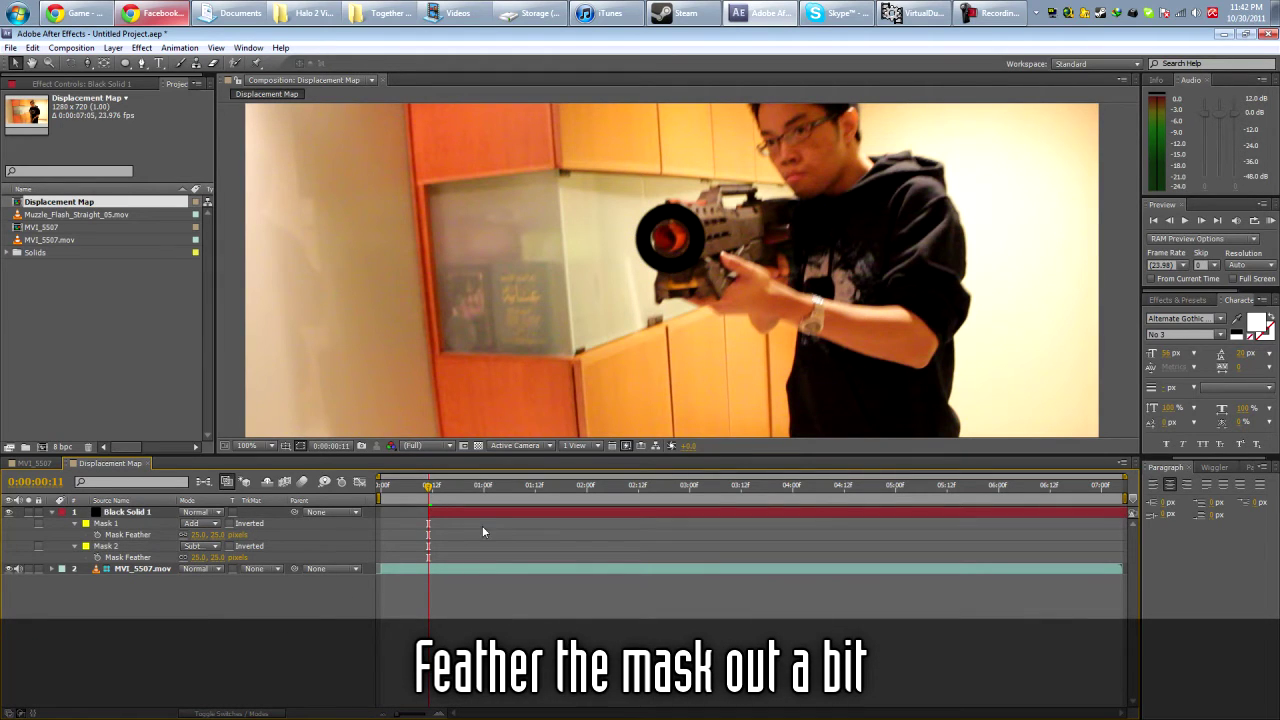
- Set the feather of Mask 1 and Mask 2 to 50 pixels and scrub through the ring animation to 0:00:01:15
click(116, 541)
click(200, 535)
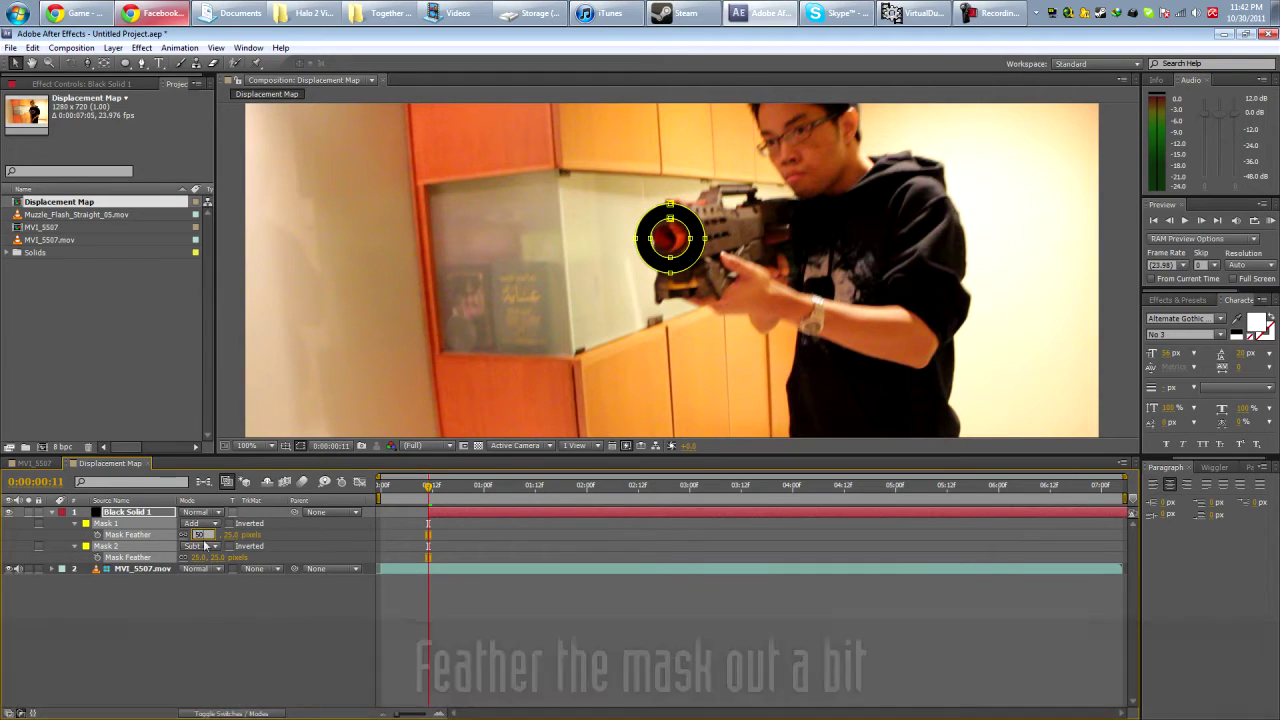
text(50)
key(Return)
scroll(723, 364, down, 2)
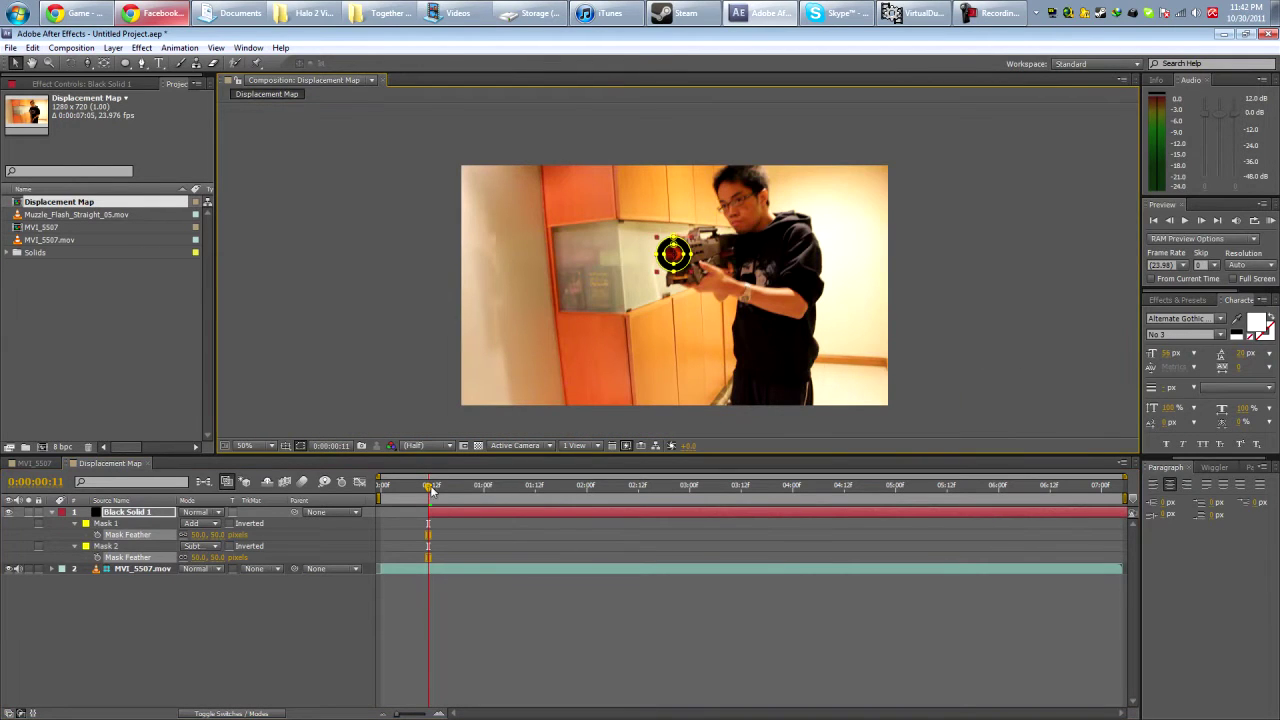
drag(432, 490, 548, 489)
- Place the Displacement Map composition in the MVI_5507 composition between the muzzle flash and footage layers, and check it at 0:00:00:13
click(16, 466)
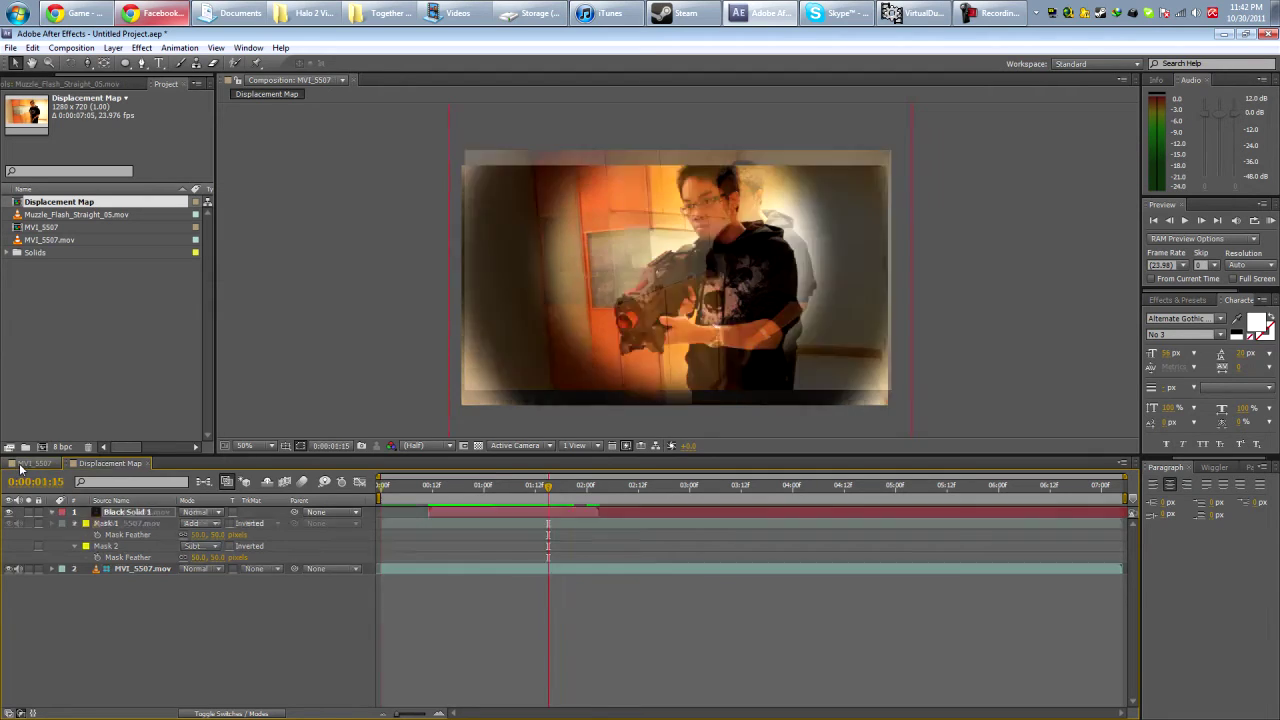
drag(95, 203, 161, 517)
drag(381, 487, 437, 498)
- Create a new adjustment layer above the muzzle flash in the MVI_5507 composition
click(167, 650)
right_click(194, 632)
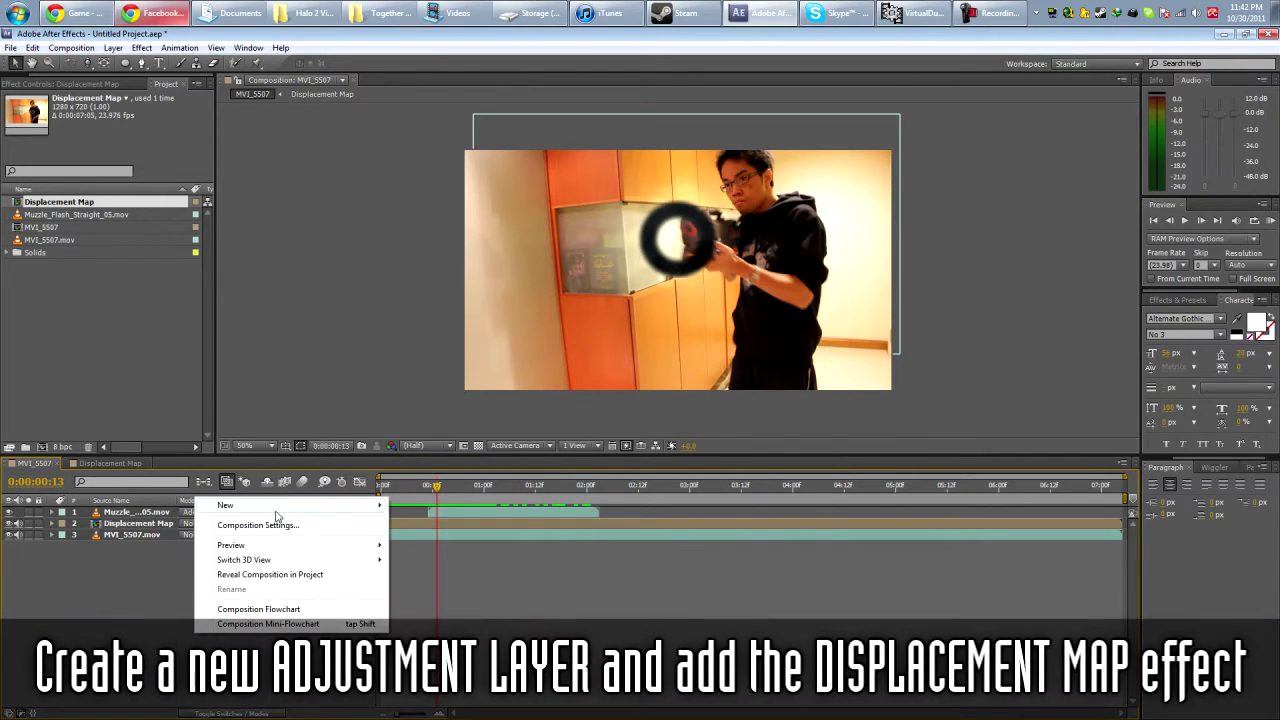
mouse_move(370, 505)
click(458, 612)
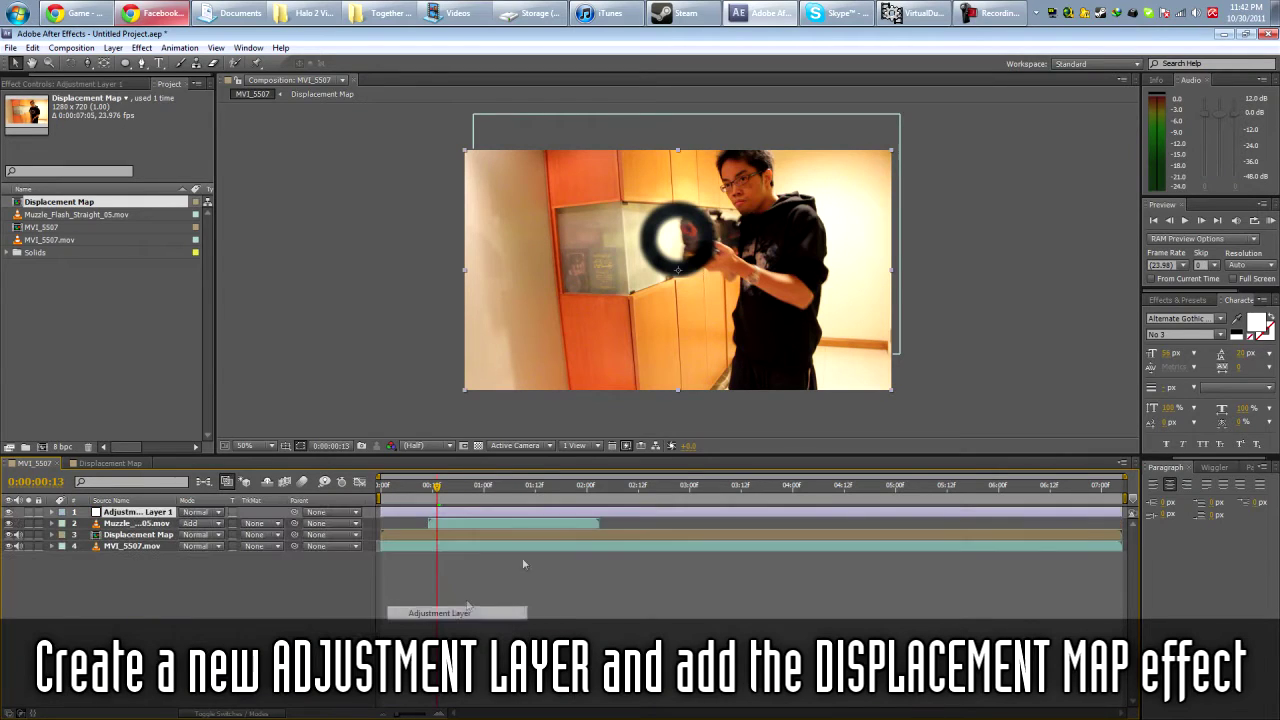
- Apply the Displacement Map effect to the adjustment layer and make the layer start at 0:00:00:11
click(1178, 300)
text(displacement)
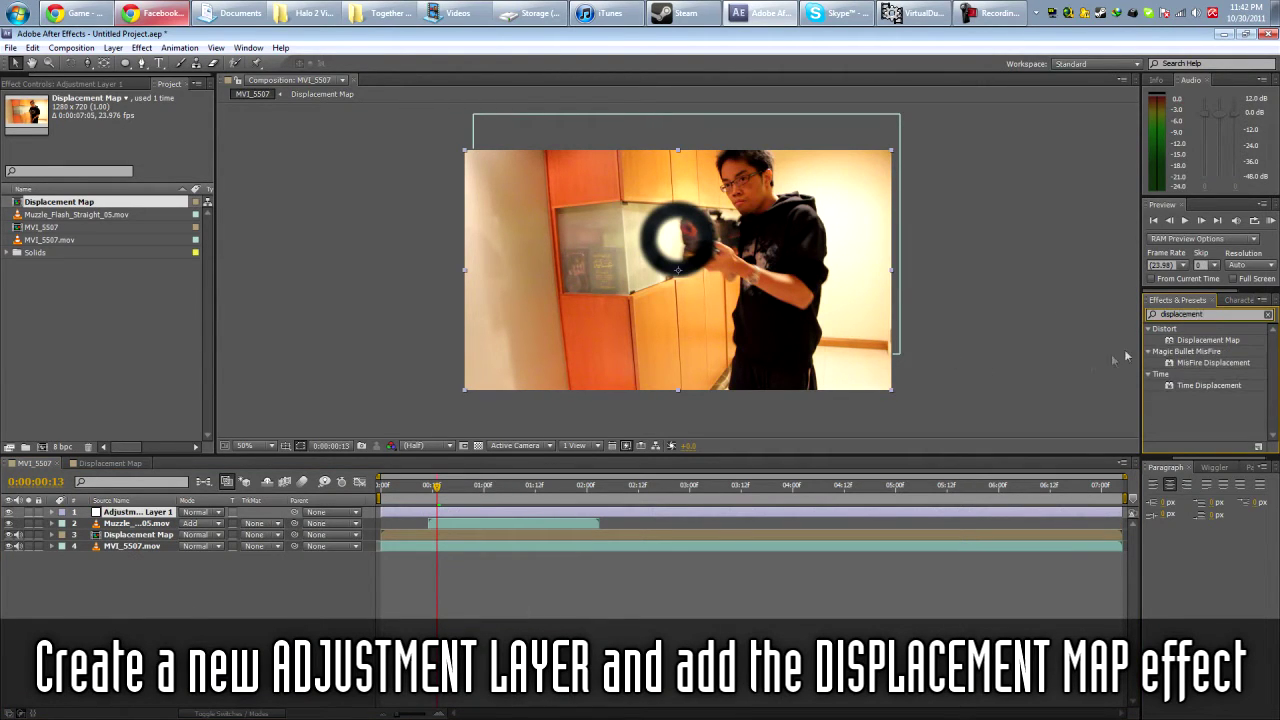
drag(1208, 340, 428, 487)
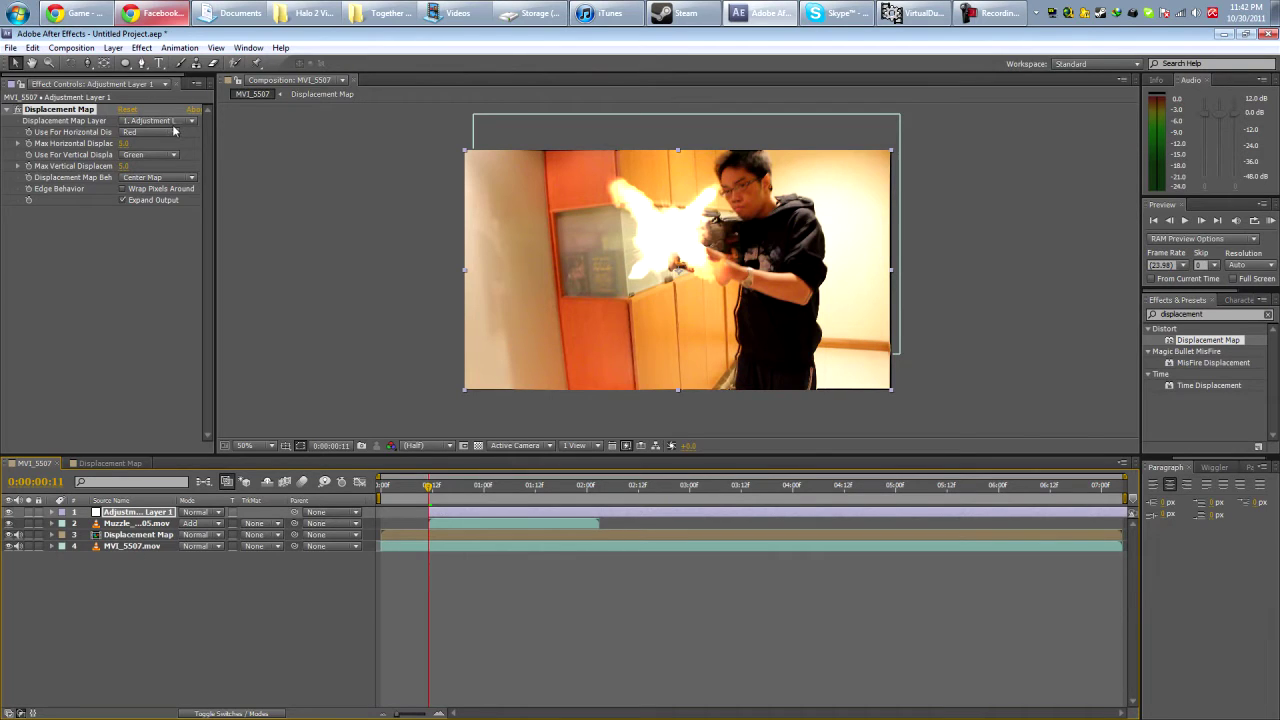
- Use layer 3, Displacement Map, as the effect's displacement map layer and hide that layer in the composition
click(171, 122)
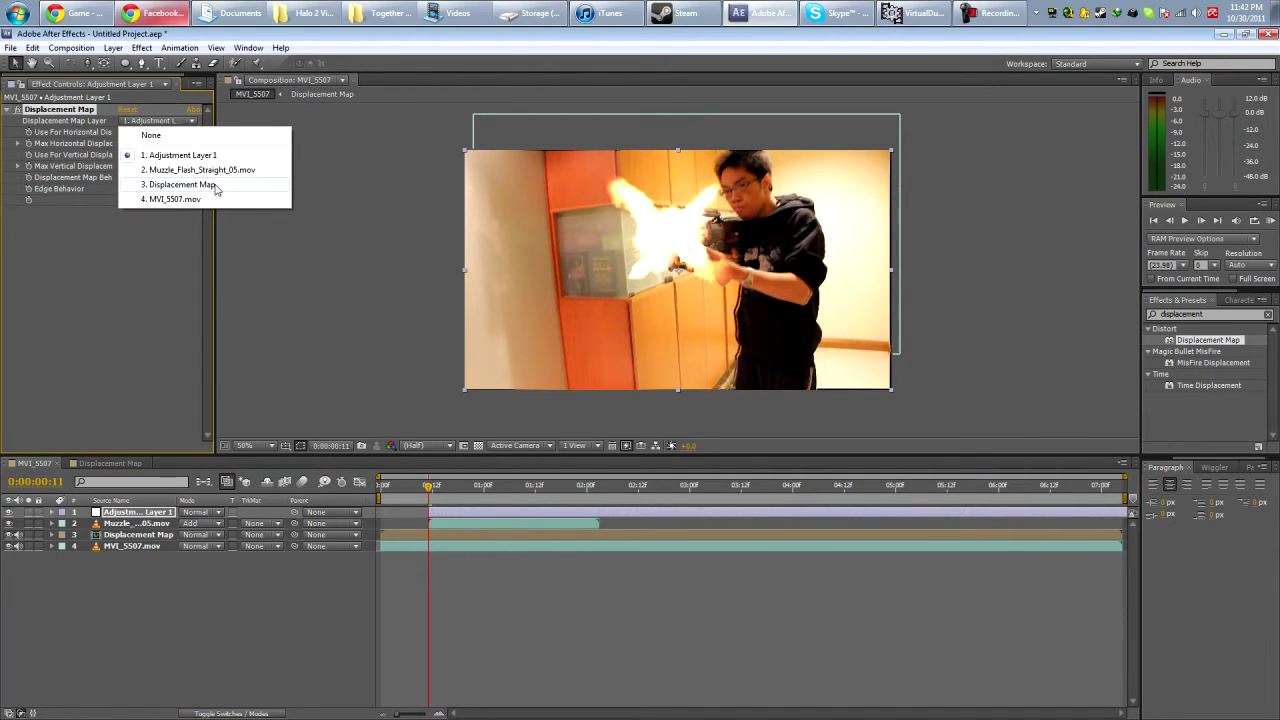
click(212, 185)
click(171, 122)
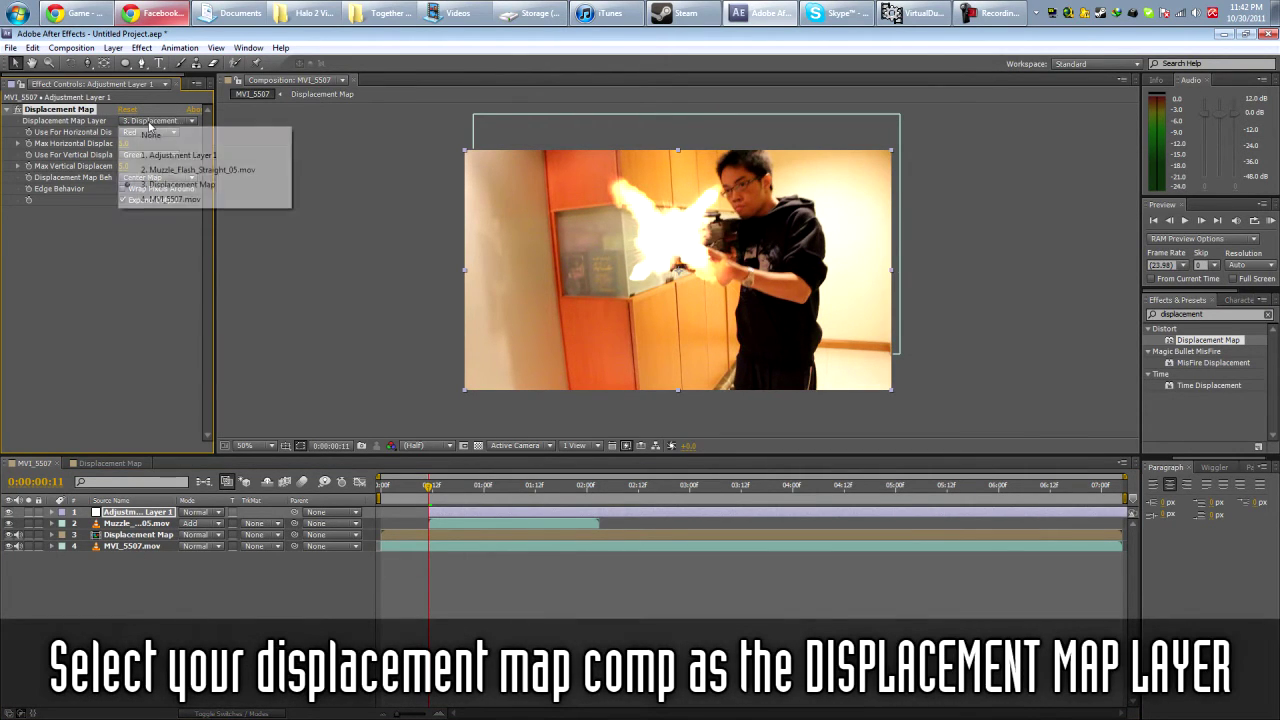
click(212, 186)
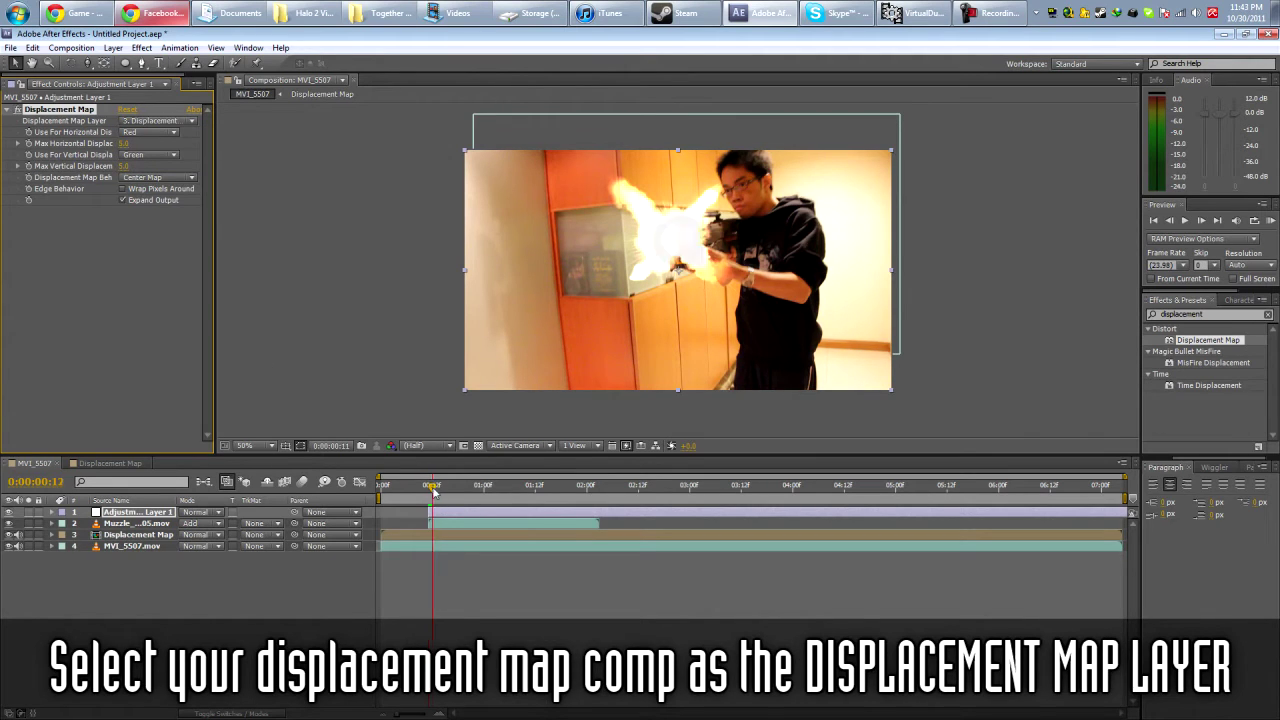
mouse_move(434, 492)
mouse_down()
mouse_move(689, 490)
mouse_move(431, 490)
mouse_up()
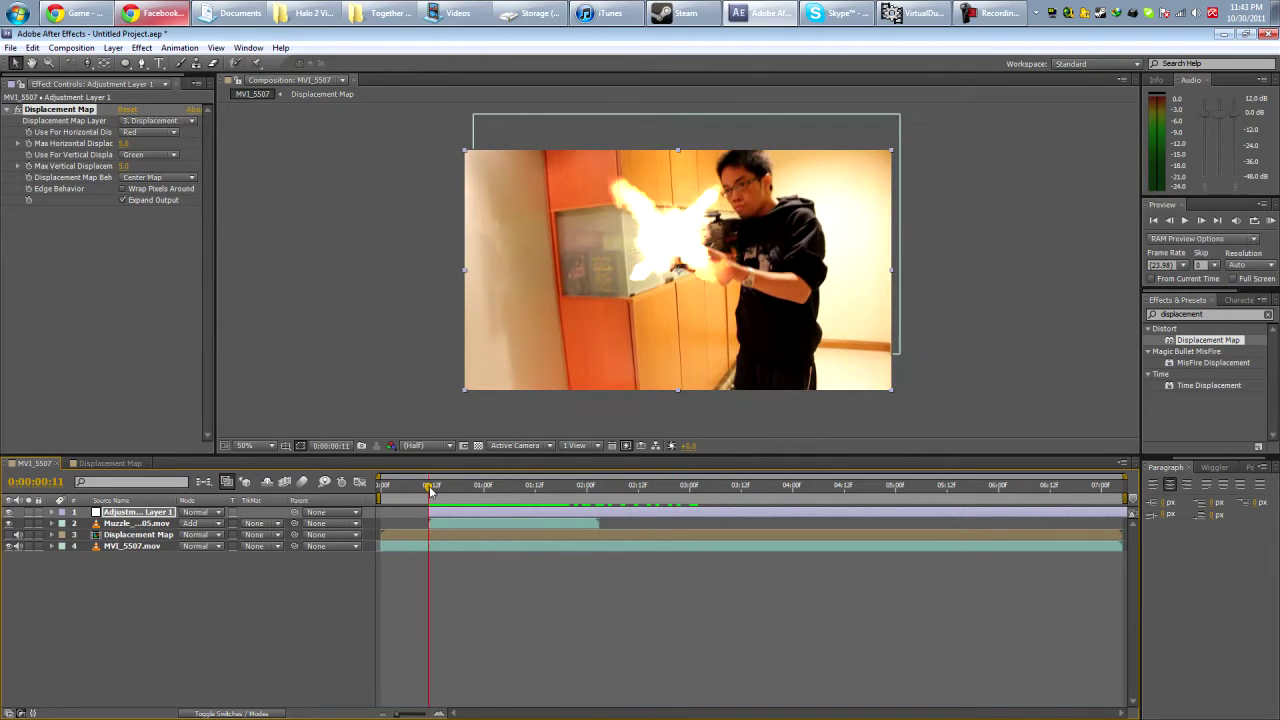
- Set the effect's maximum horizontal and vertical displacement to 15 at 0:00:00:11
click(125, 143)
text(15)
click(125, 166)
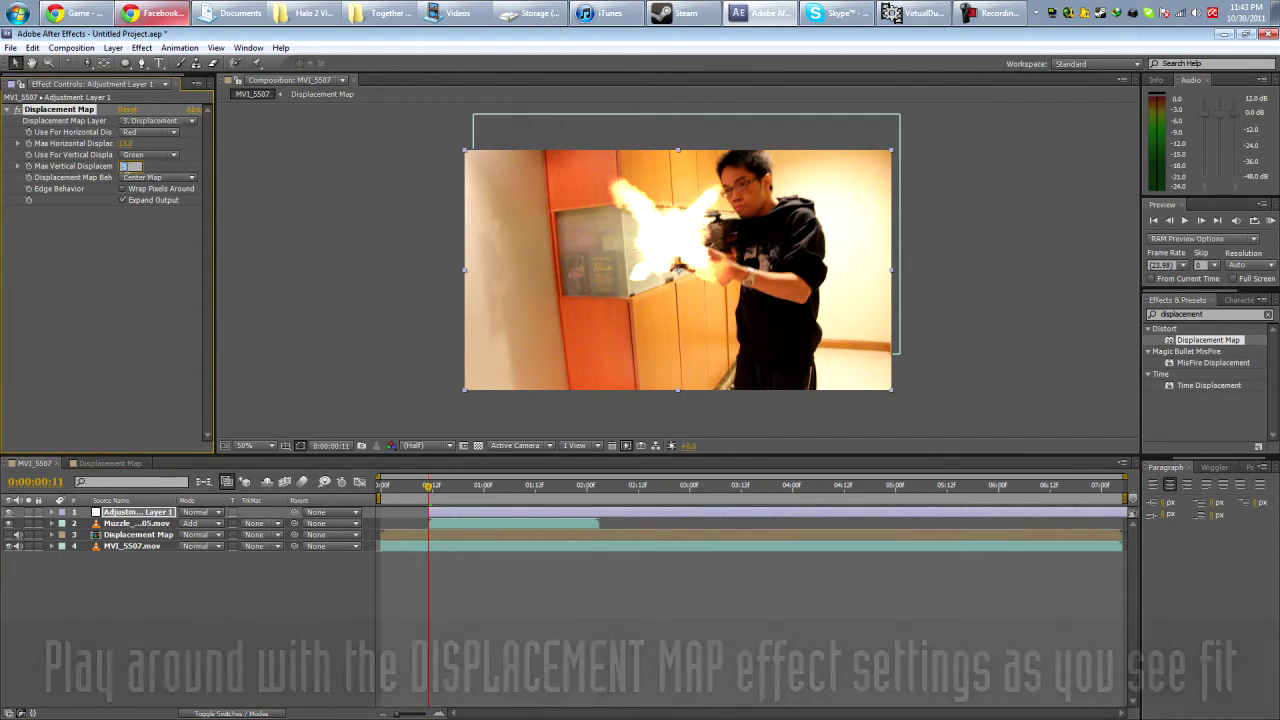
text(15)
key(Return)
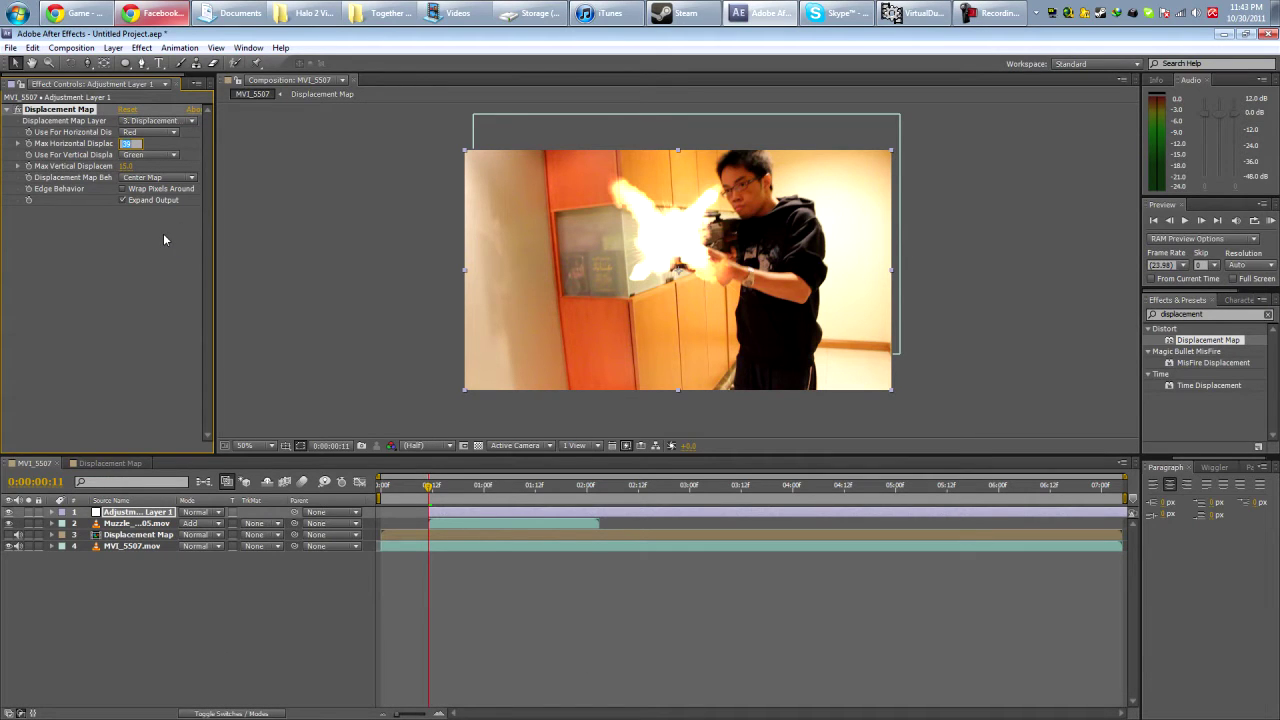
- Set the maximum horizontal and vertical displacement to 25 and scrub through the frames to judge the distortion
text(25)
key(Return)
drag(429, 490, 459, 477)
click(120, 170)
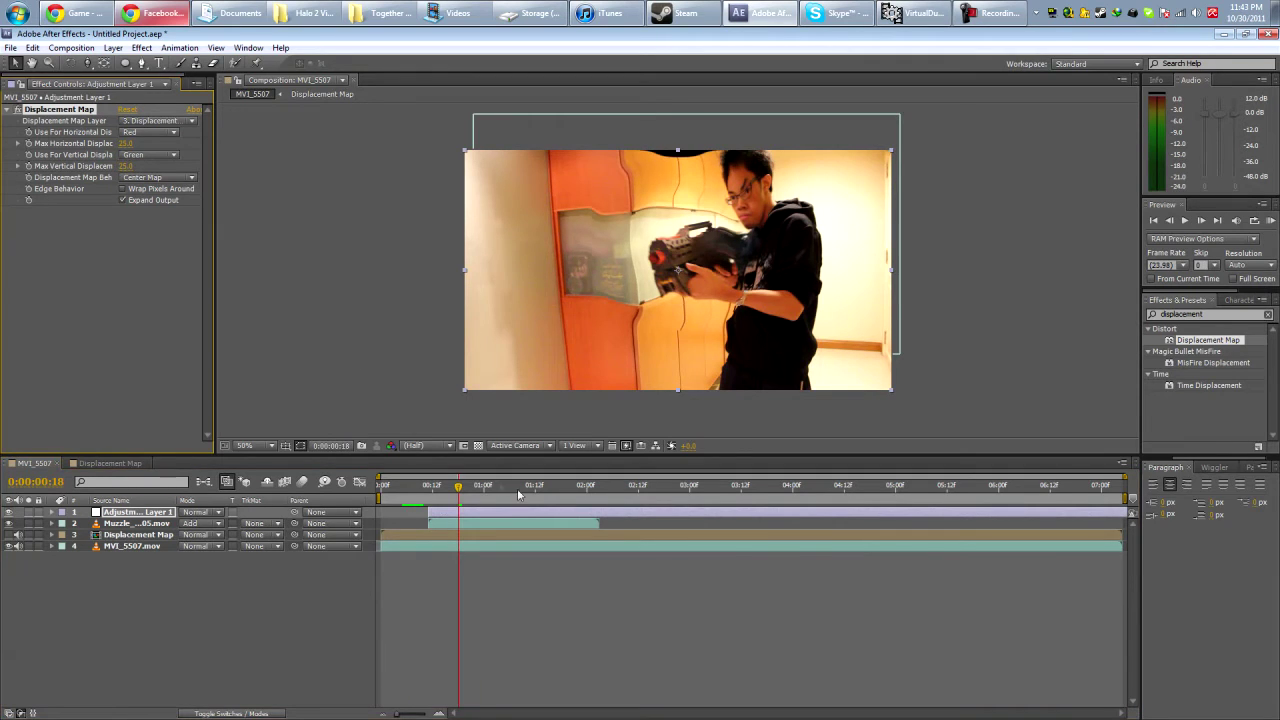
drag(457, 487, 530, 500)
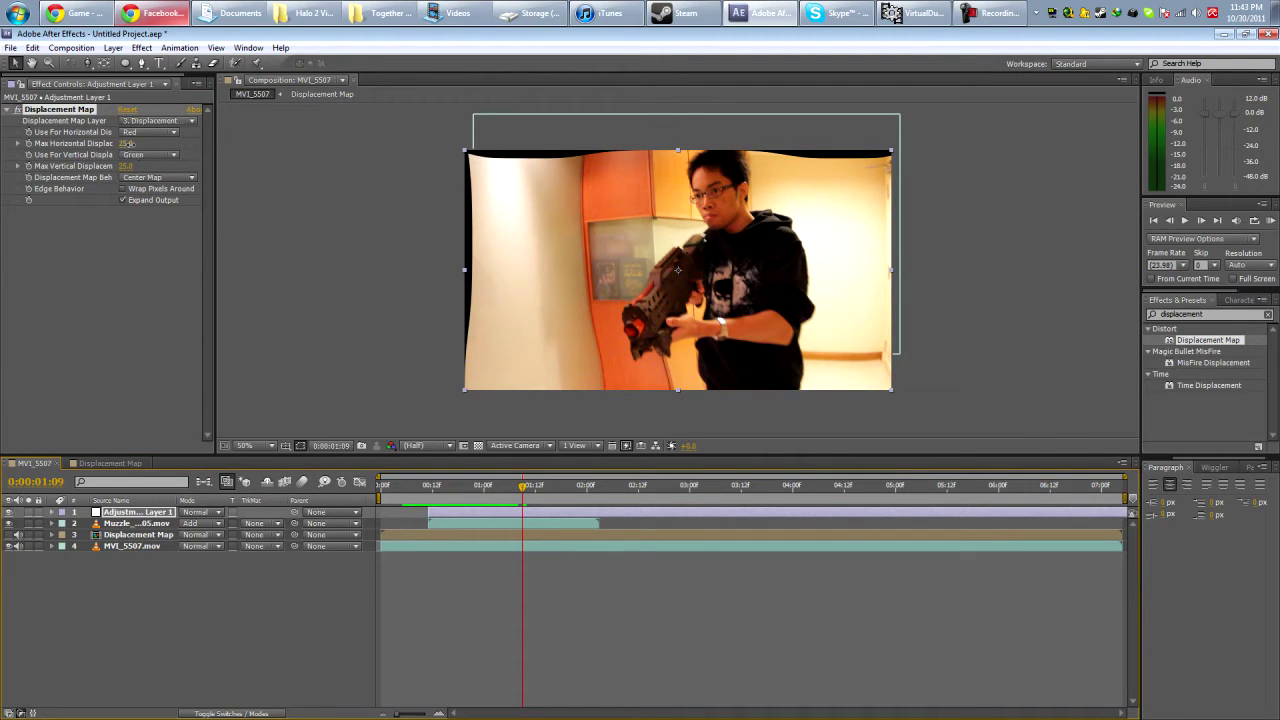
- Reduce the maximum horizontal and vertical displacement to 15 and check the distortion around 0:00:01:10
click(129, 144)
key(Return)
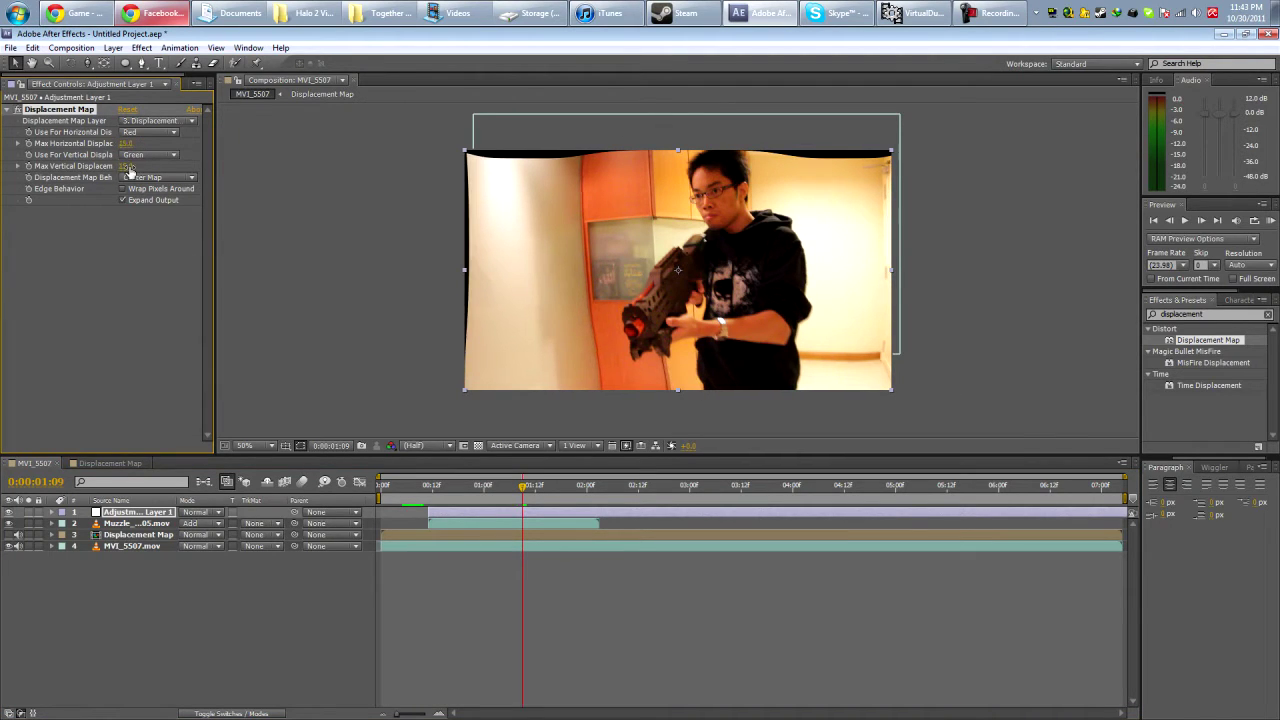
drag(490, 492, 527, 493)
click(200, 613)
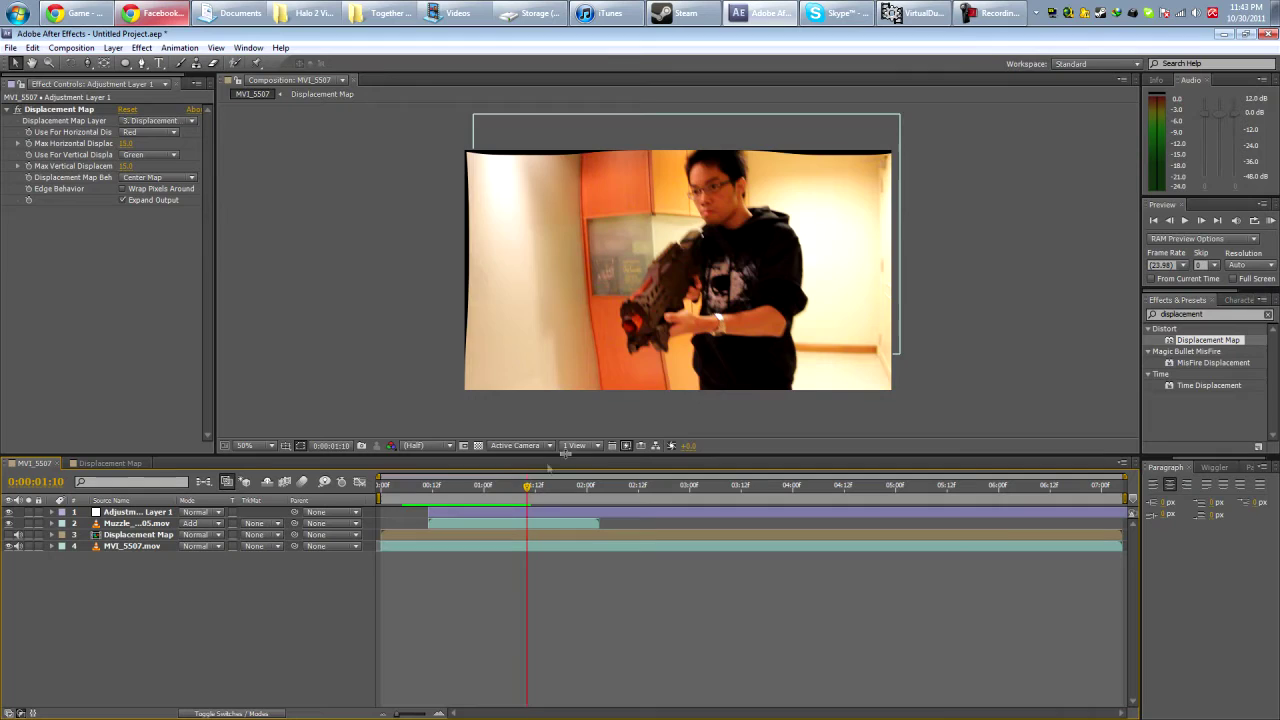
- Fade out the adjustment layer with opacity keyframes from 100% at 0:00:00:11 to a second keyframe at 0:00:01:00
drag(527, 493, 428, 494)
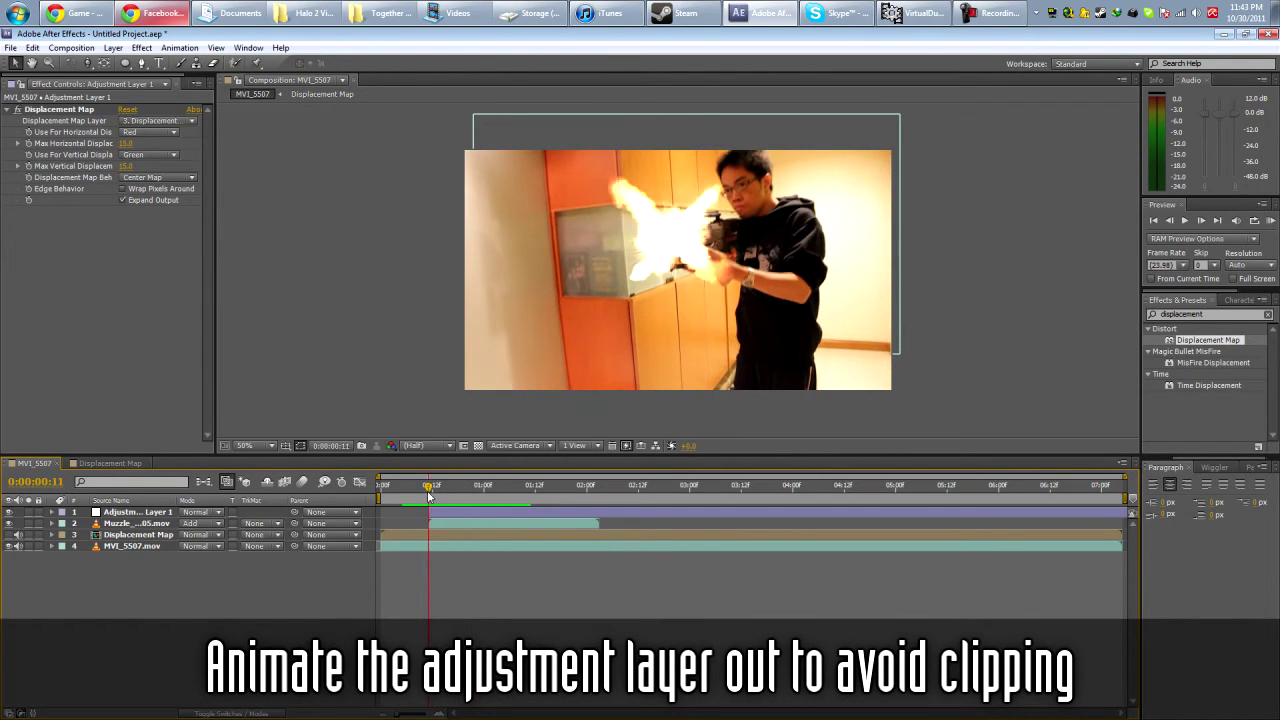
click(140, 512)
key(t)
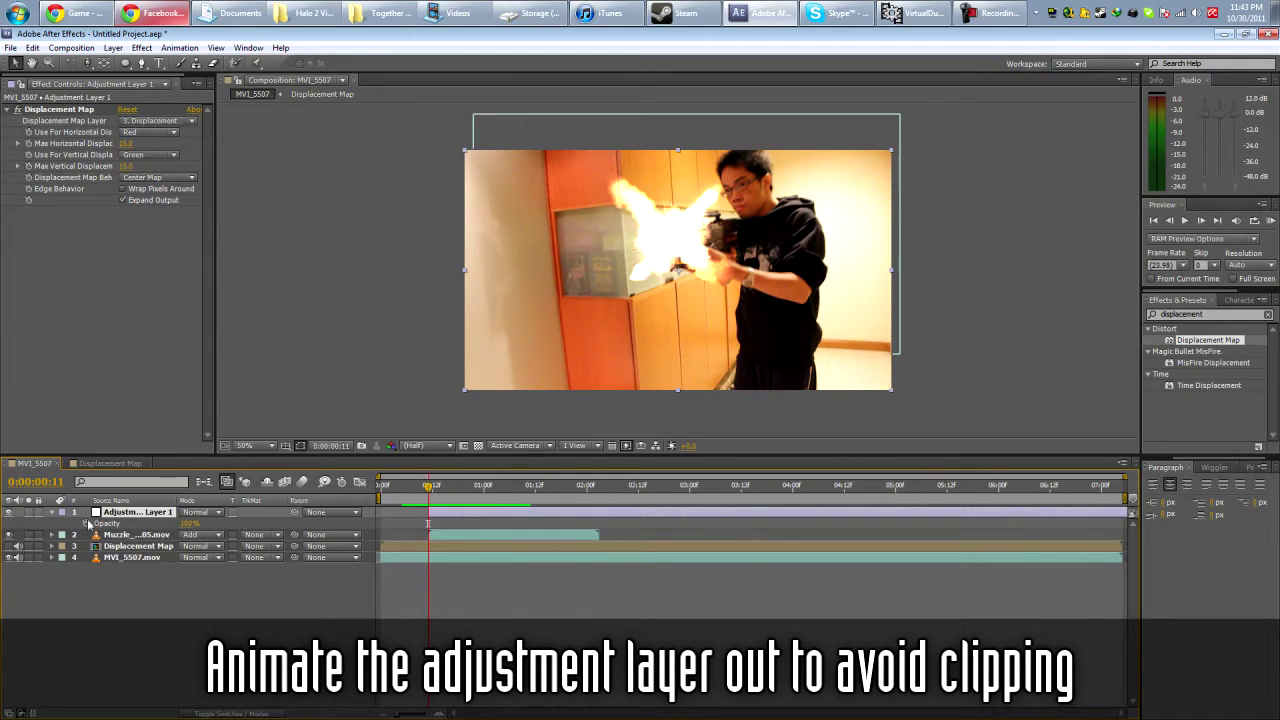
click(86, 523)
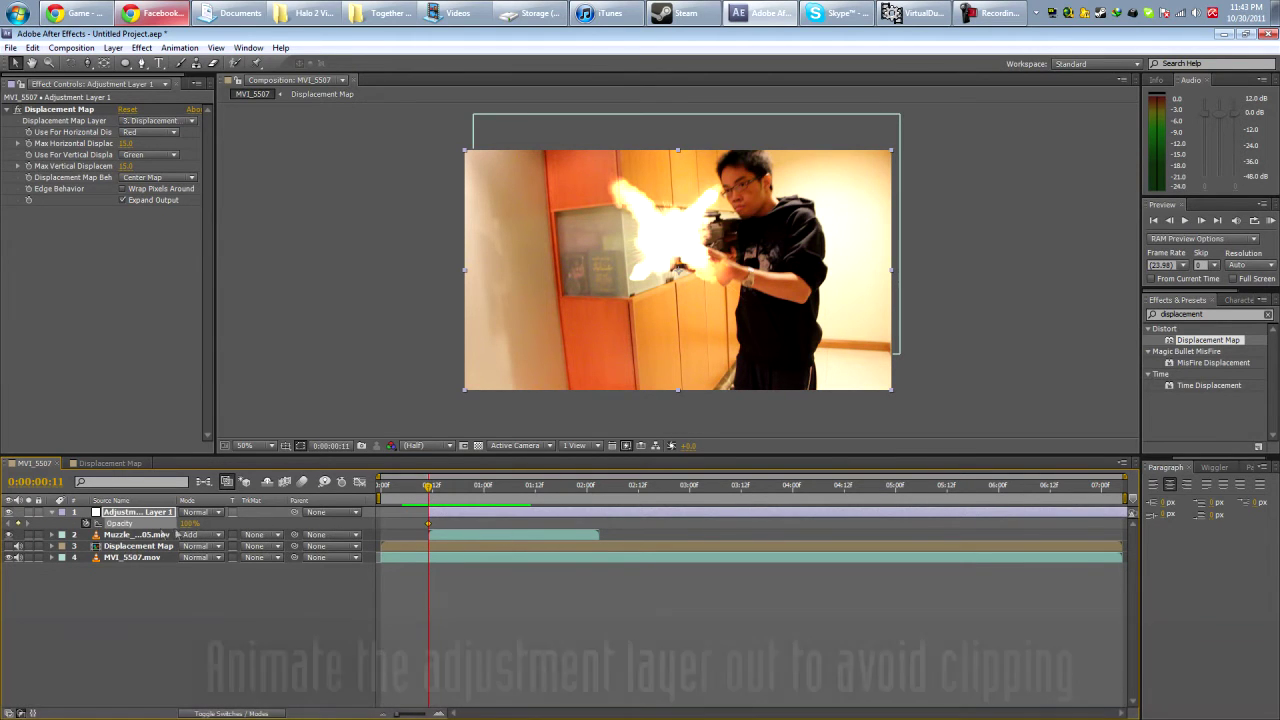
mouse_move(430, 490)
mouse_down()
mouse_move(487, 498)
mouse_move(412, 492)
mouse_move(494, 496)
mouse_move(418, 496)
mouse_move(486, 494)
mouse_move(433, 494)
mouse_up()
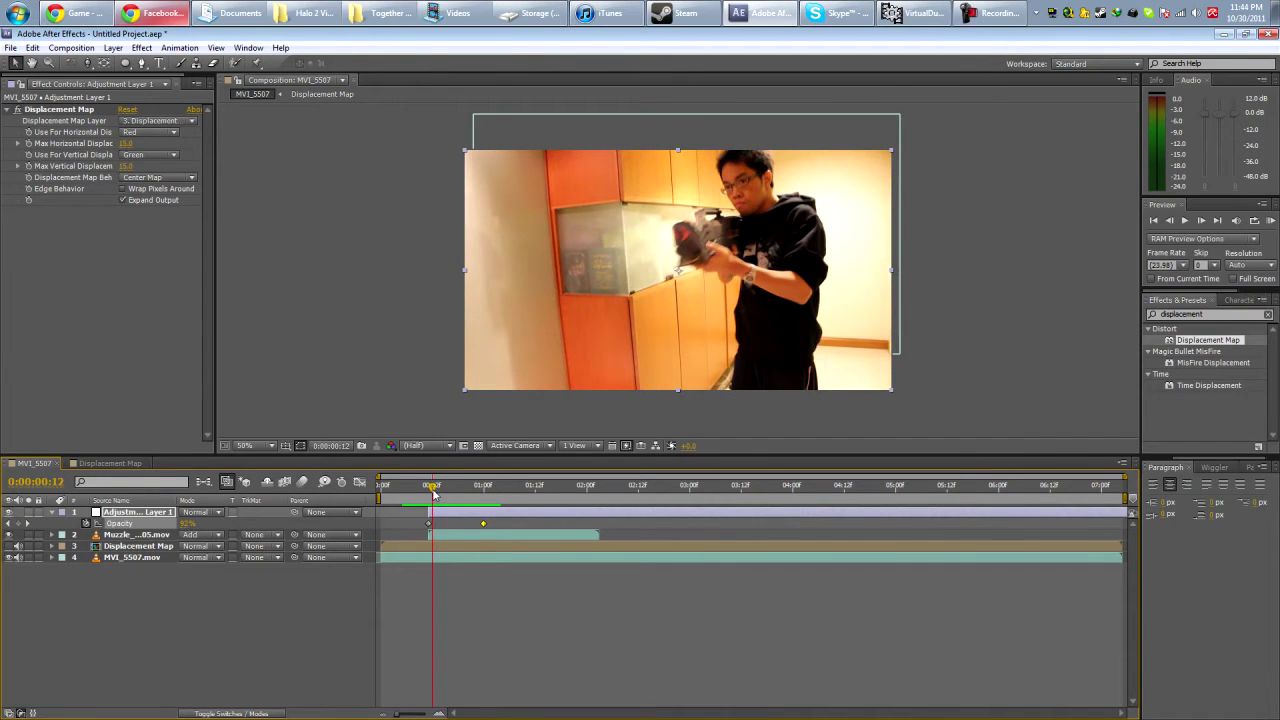
- Set the maximum horizontal and vertical displacement to 10 and preview the shot up to about 0:00:02:01
click(126, 143)
text(10)
click(125, 166)
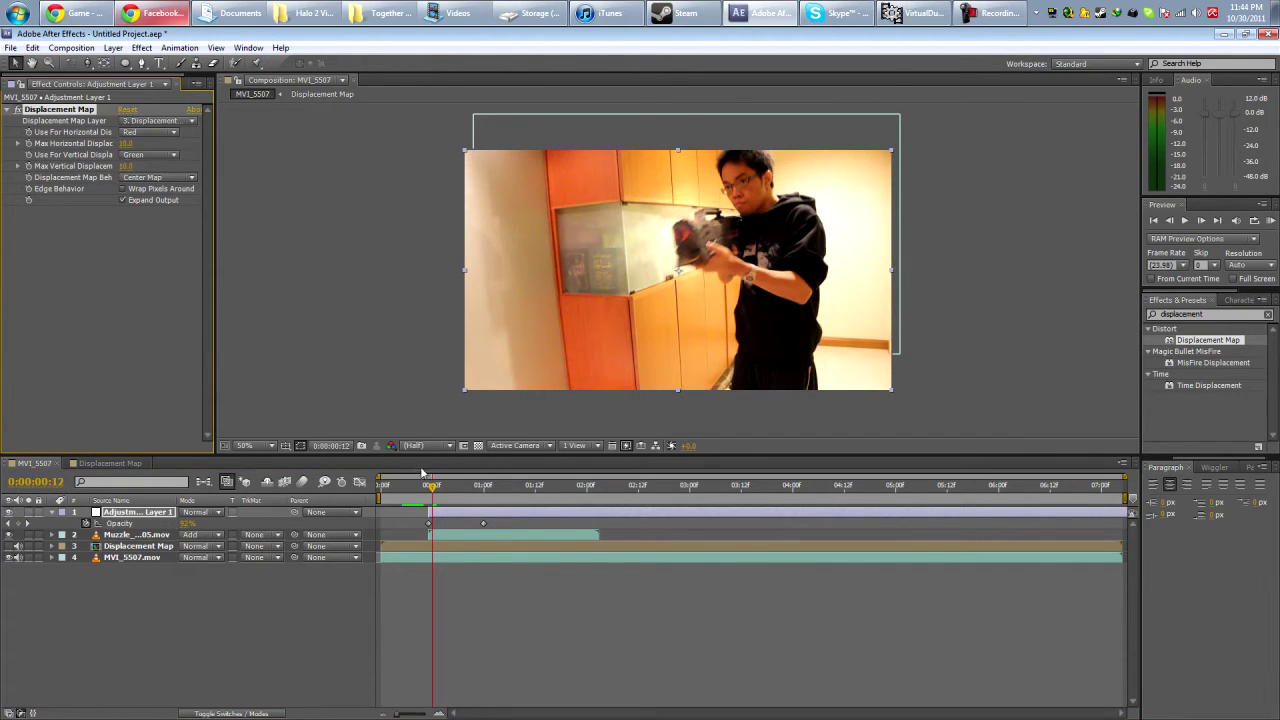
drag(425, 493, 591, 492)
key(KP_0)
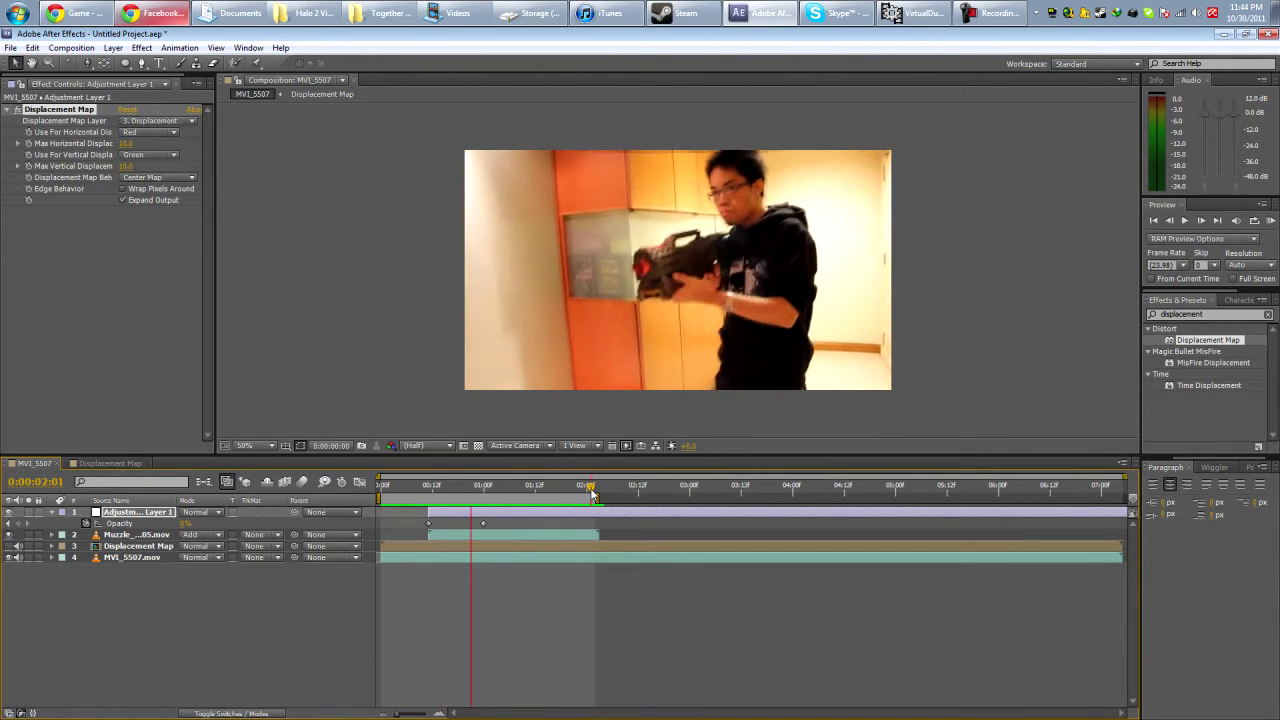
- Make the Displacement Map layer visible and time-stretch it with a stretch factor of 50
key(space)
mouse_move(473, 490)
mouse_down()
mouse_move(423, 487)
mouse_move(474, 487)
mouse_up()
right_click(160, 548)
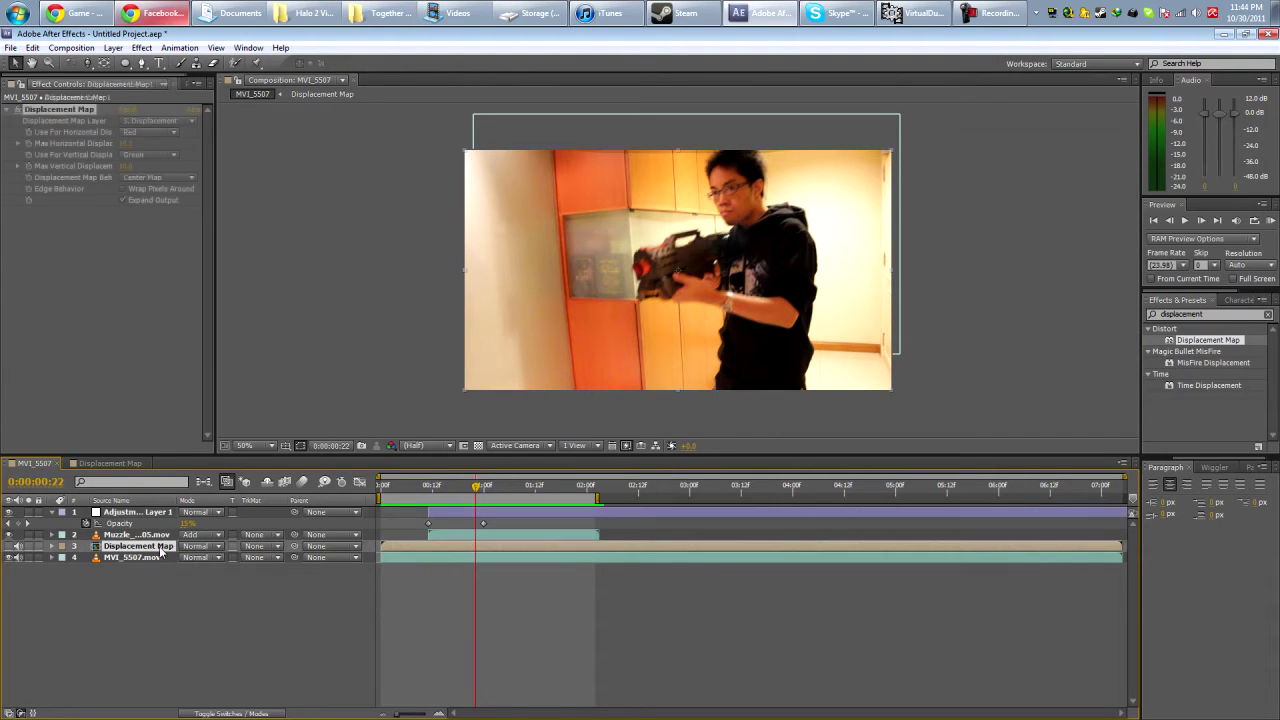
click(79, 628)
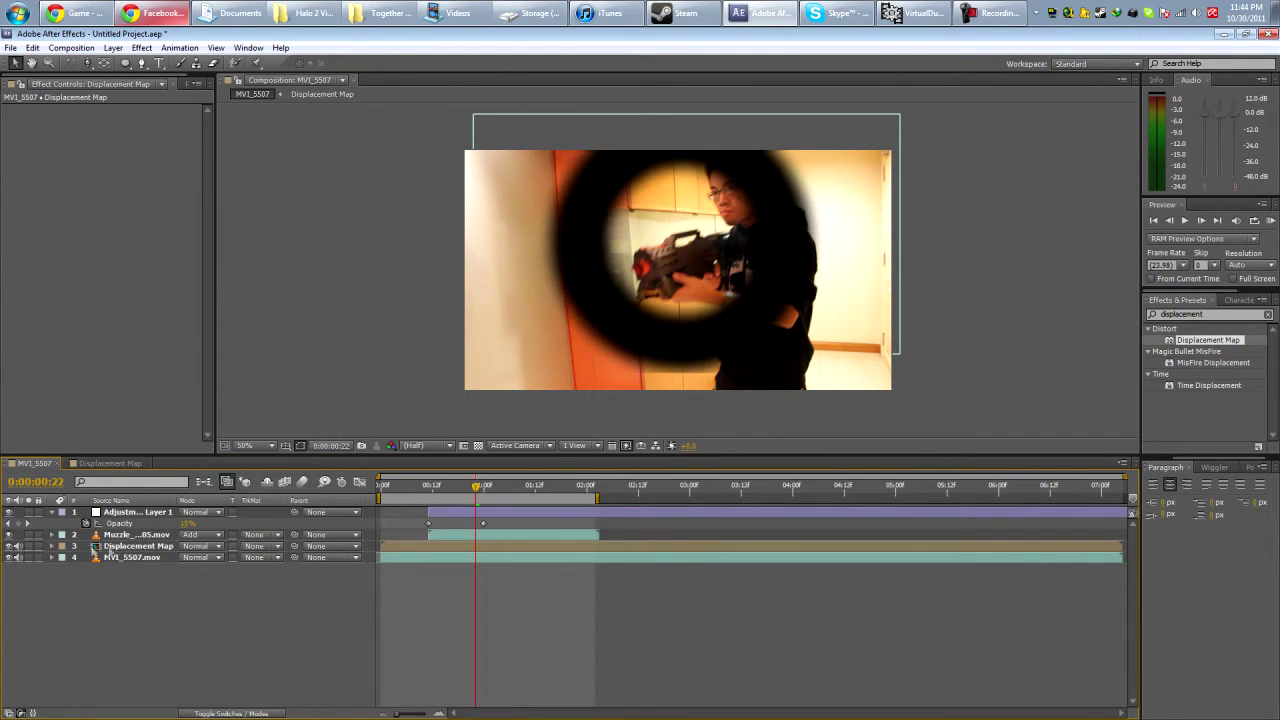
right_click(142, 548)
mouse_move(212, 189)
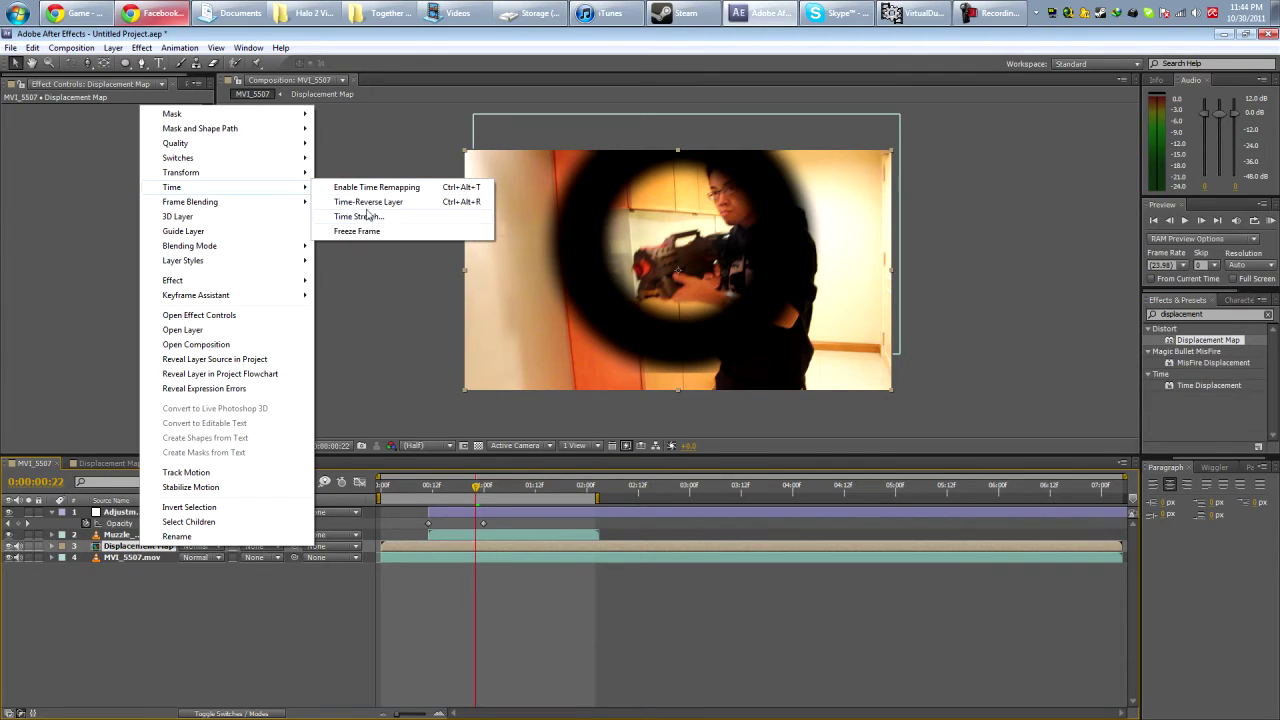
click(360, 216)
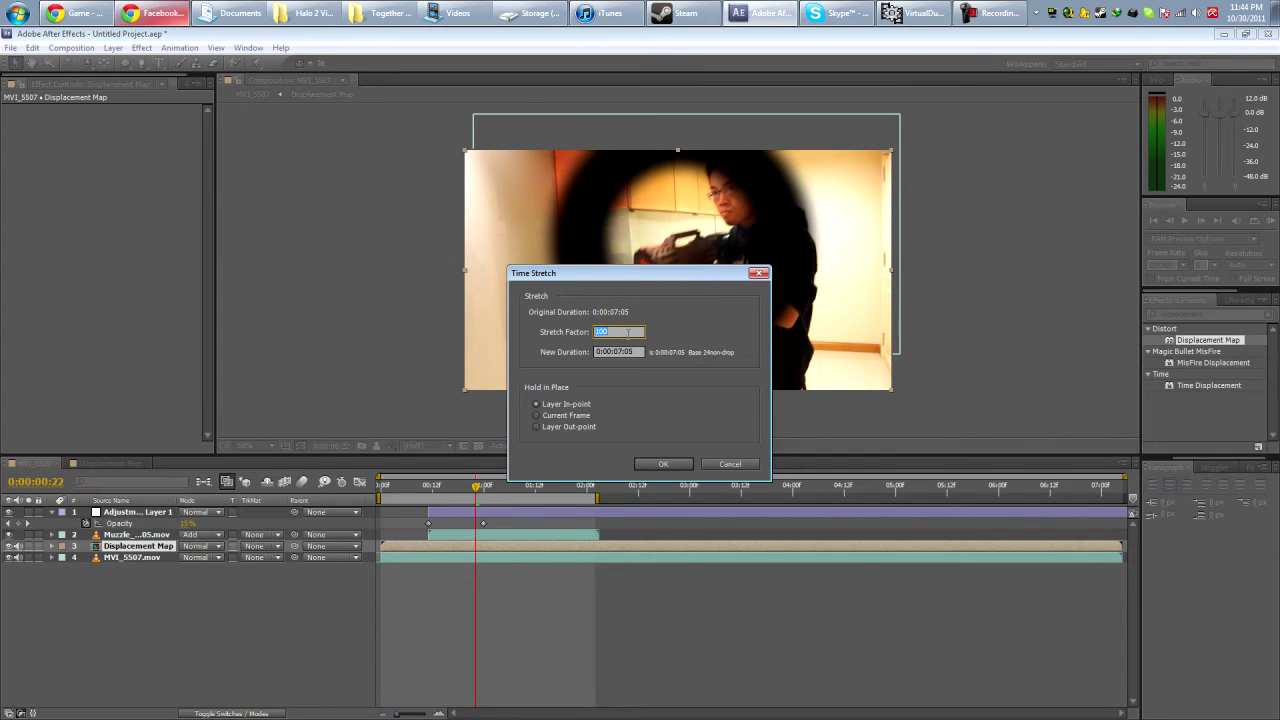
text(50)
key(Return)
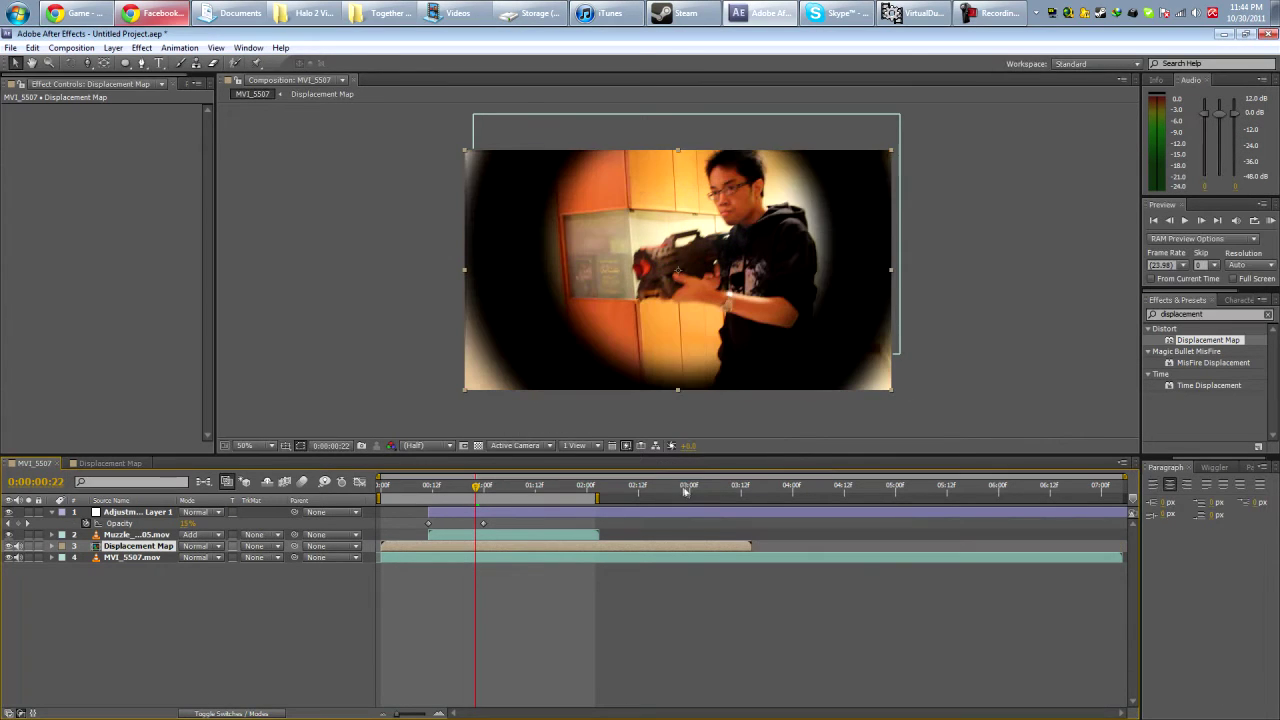
- Slide the Displacement Map layer to start with the muzzle flash clip and check the ring around 0:00:00:17
mouse_move(436, 552)
mouse_down()
mouse_move(489, 551)
mouse_move(456, 551)
mouse_up()
click(433, 497)
drag(433, 497, 454, 500)
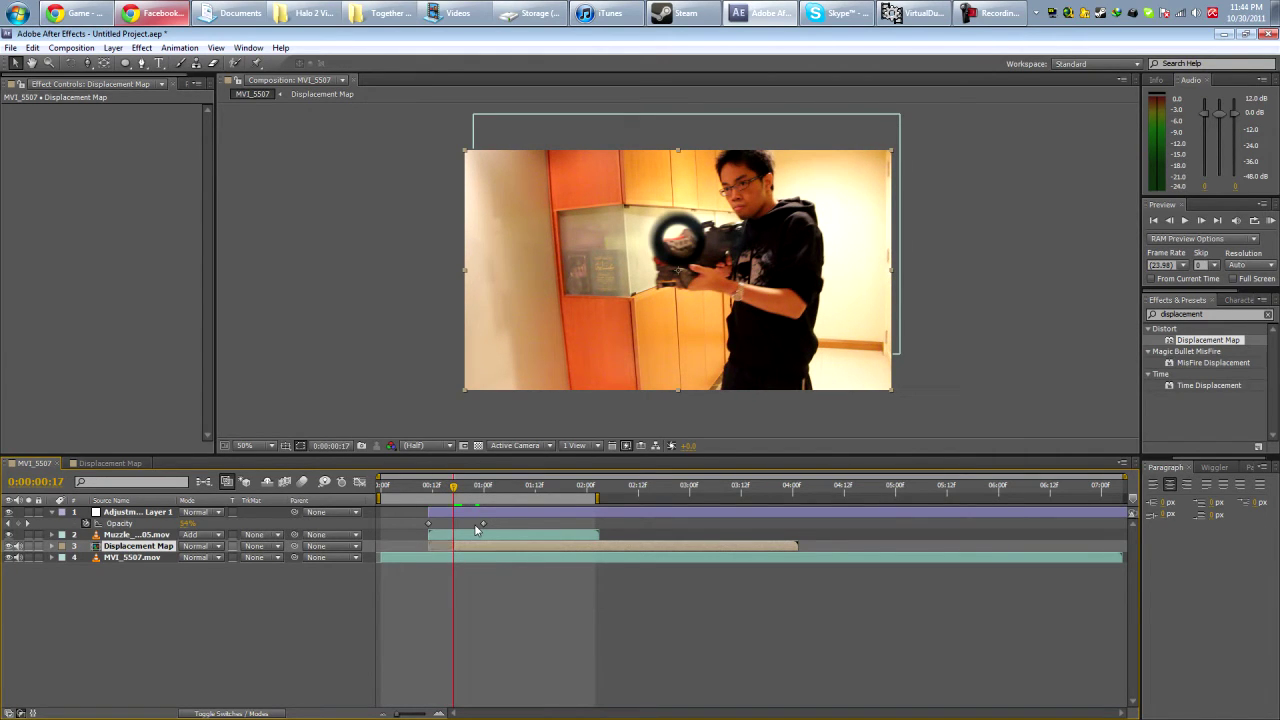
- Shift the Displacement Map layer slightly ahead of the muzzle flash, hide it and preview the faster shockwave
drag(451, 545, 433, 547)
mouse_move(433, 497)
mouse_down()
mouse_move(481, 492)
mouse_move(432, 494)
mouse_up()
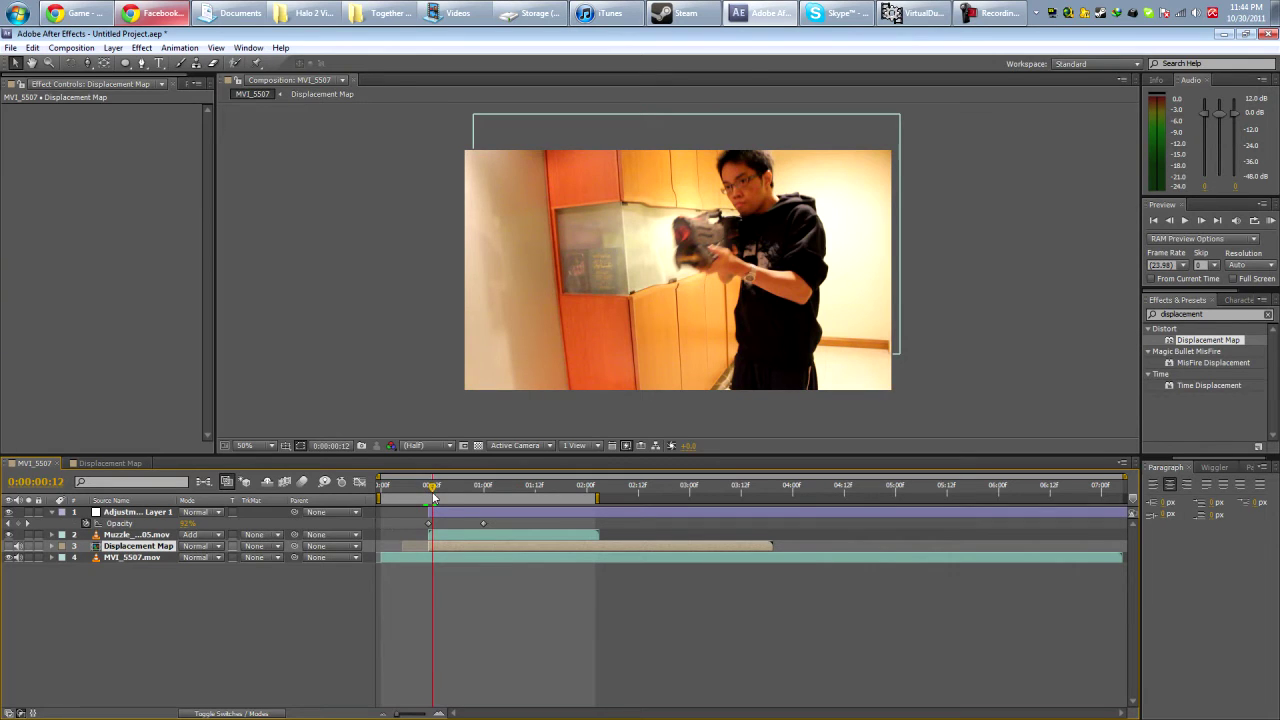
drag(433, 497, 517, 503)
drag(603, 503, 558, 497)
key(KP_0)
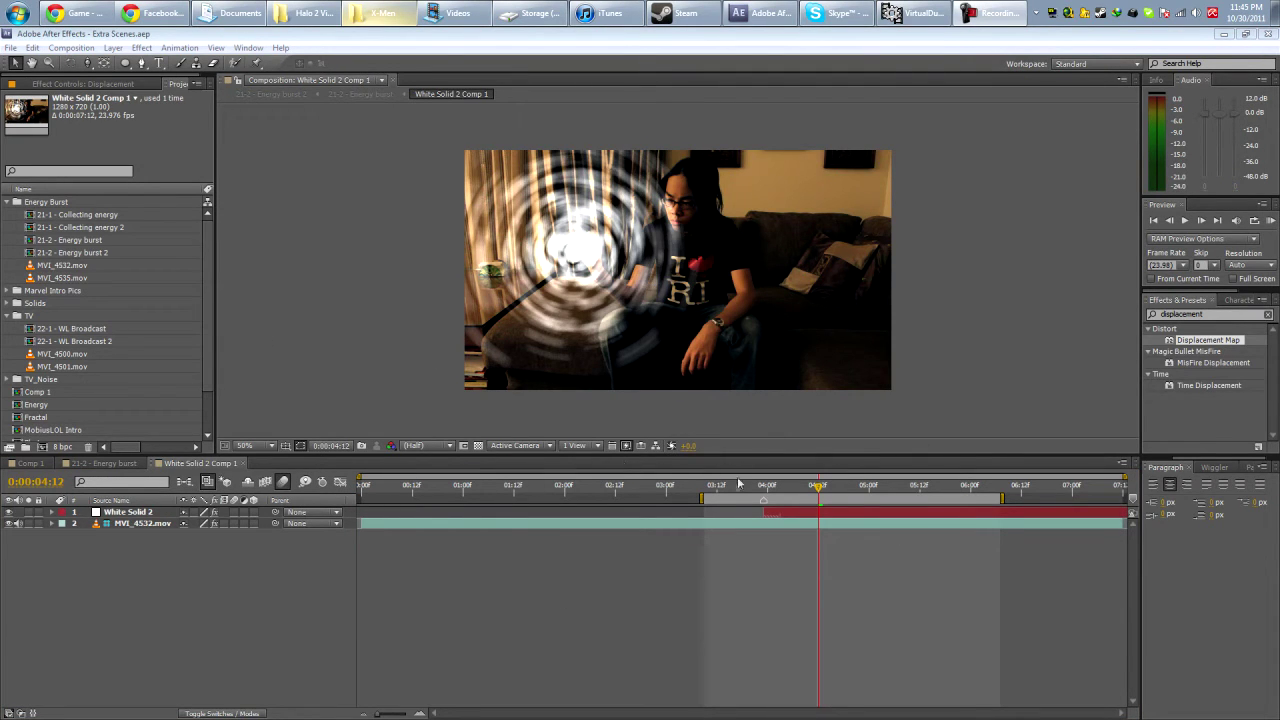
- Scrub through White Solid 2 Comp 1 in the Extra Scenes project and examine the CC Particle World settings on White Solid 2
click(708, 490)
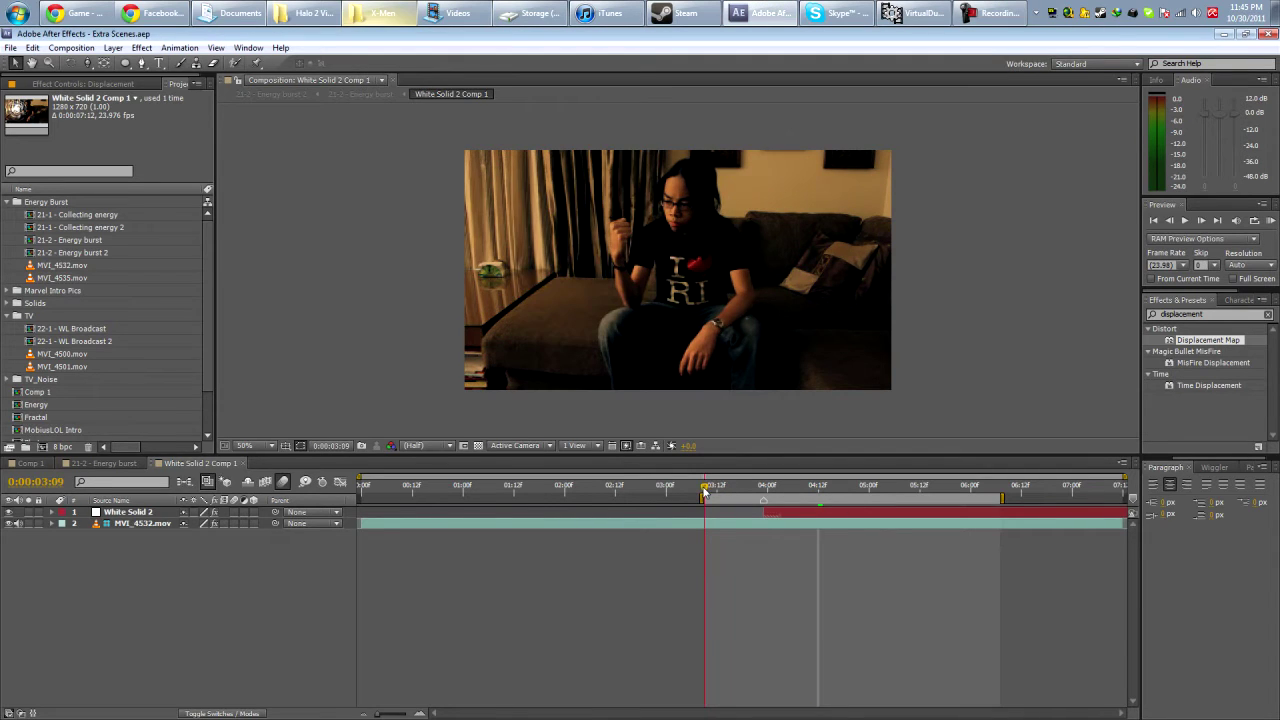
drag(718, 490, 826, 488)
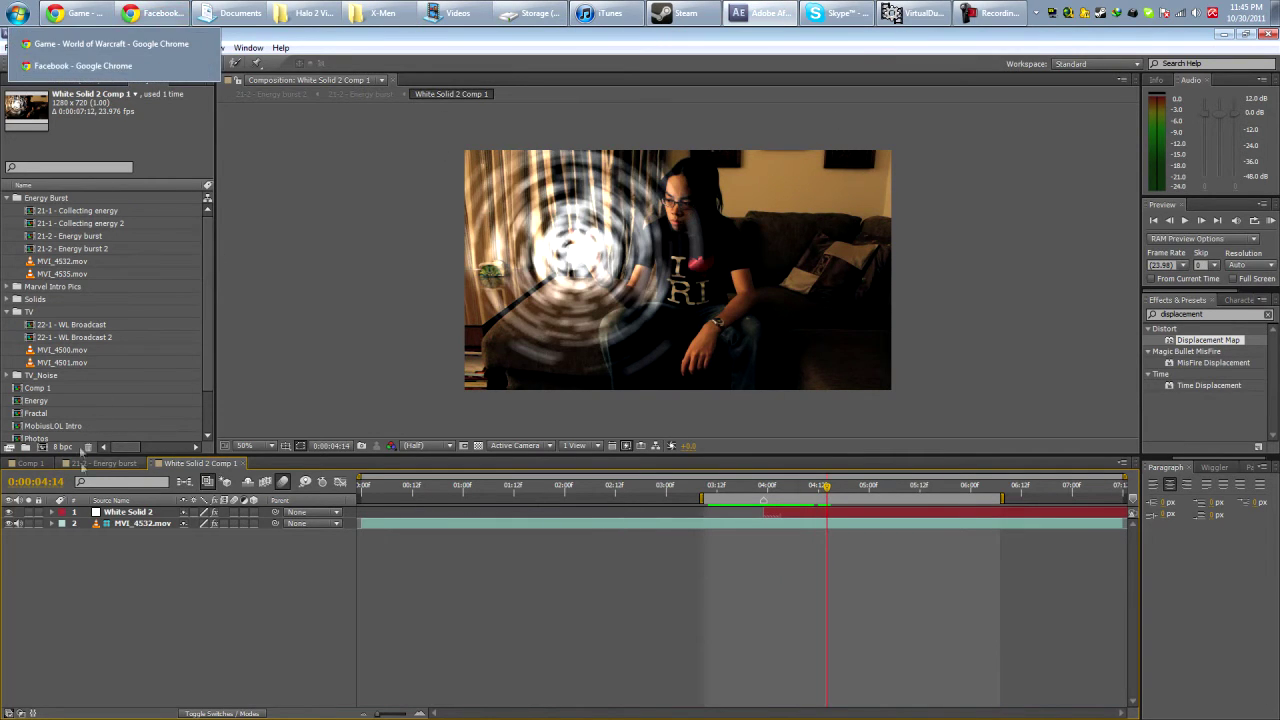
click(118, 511)
click(104, 85)
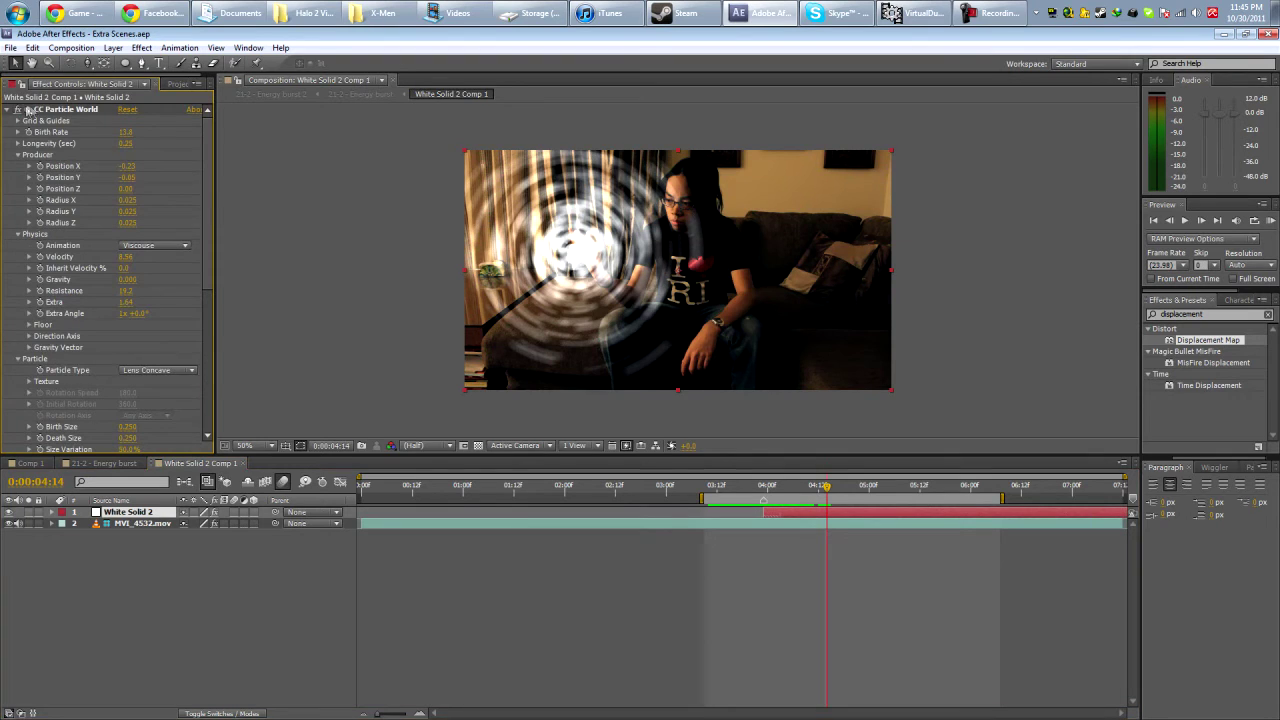
scroll(30, 300, down, 6)
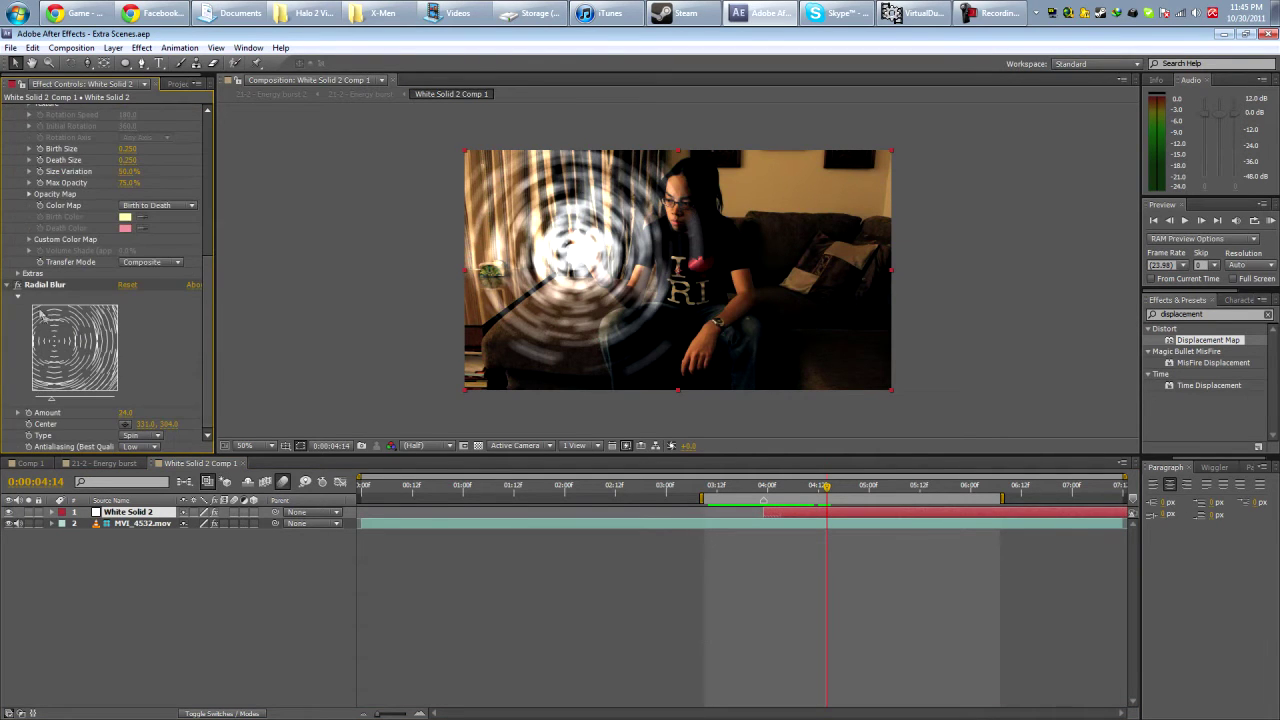
- Compare the White Solid 2 particles with Radial Blur off and on while scrubbing through the frames
click(18, 286)
drag(828, 490, 899, 491)
click(18, 286)
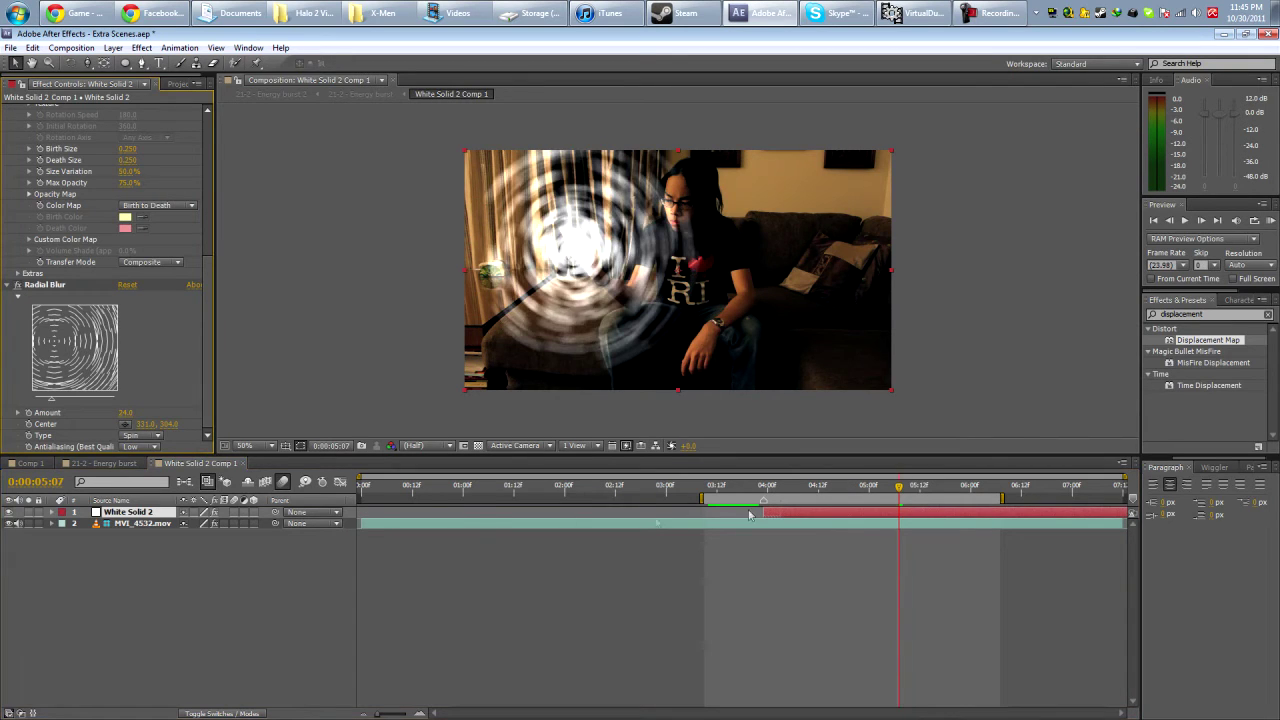
drag(752, 490, 853, 494)
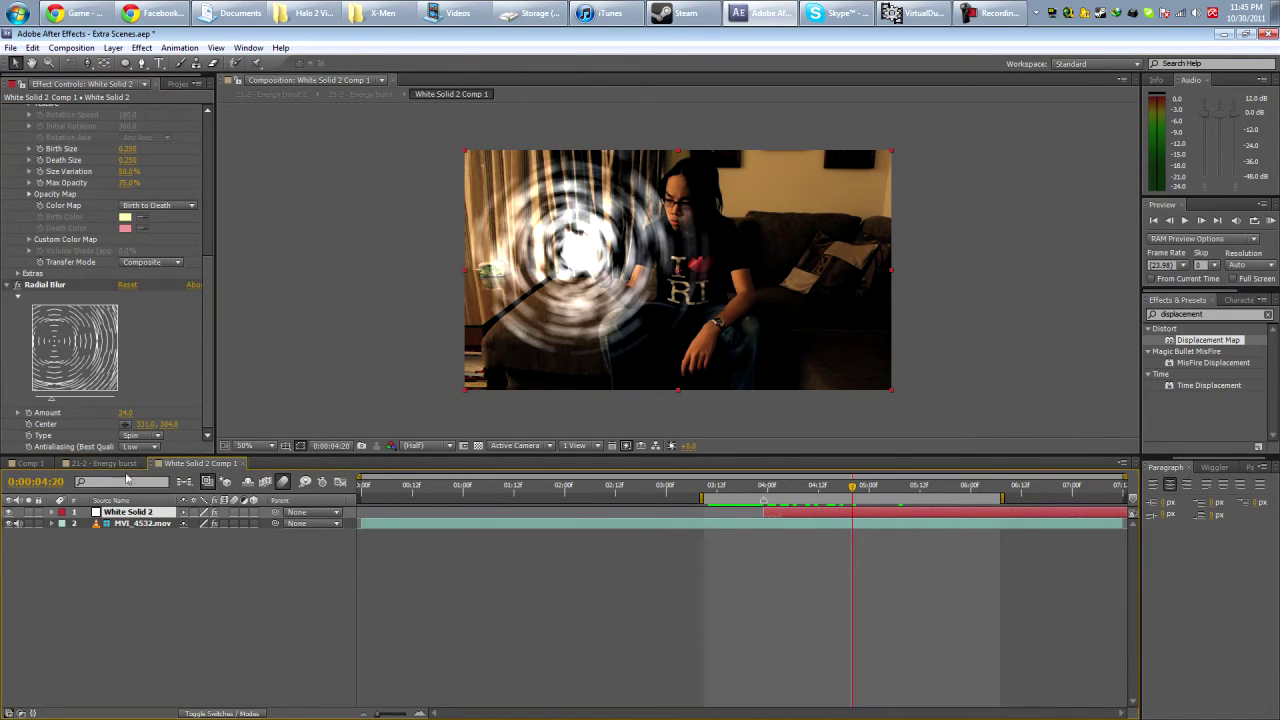
- Preview the displacement around the flame in the 21-2 - Energy burst composition from 0:00:04:01
click(115, 463)
scroll(683, 270, up, 2)
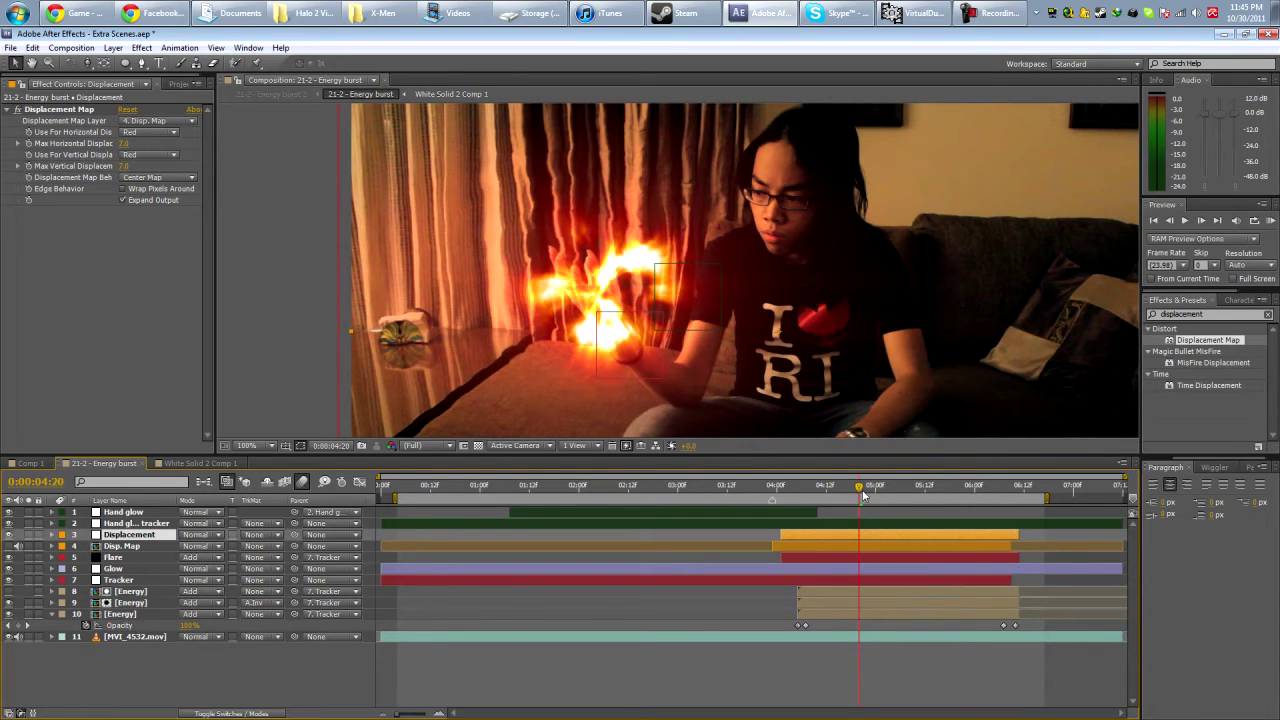
drag(863, 495, 954, 500)
scroll(820, 346, down, 2)
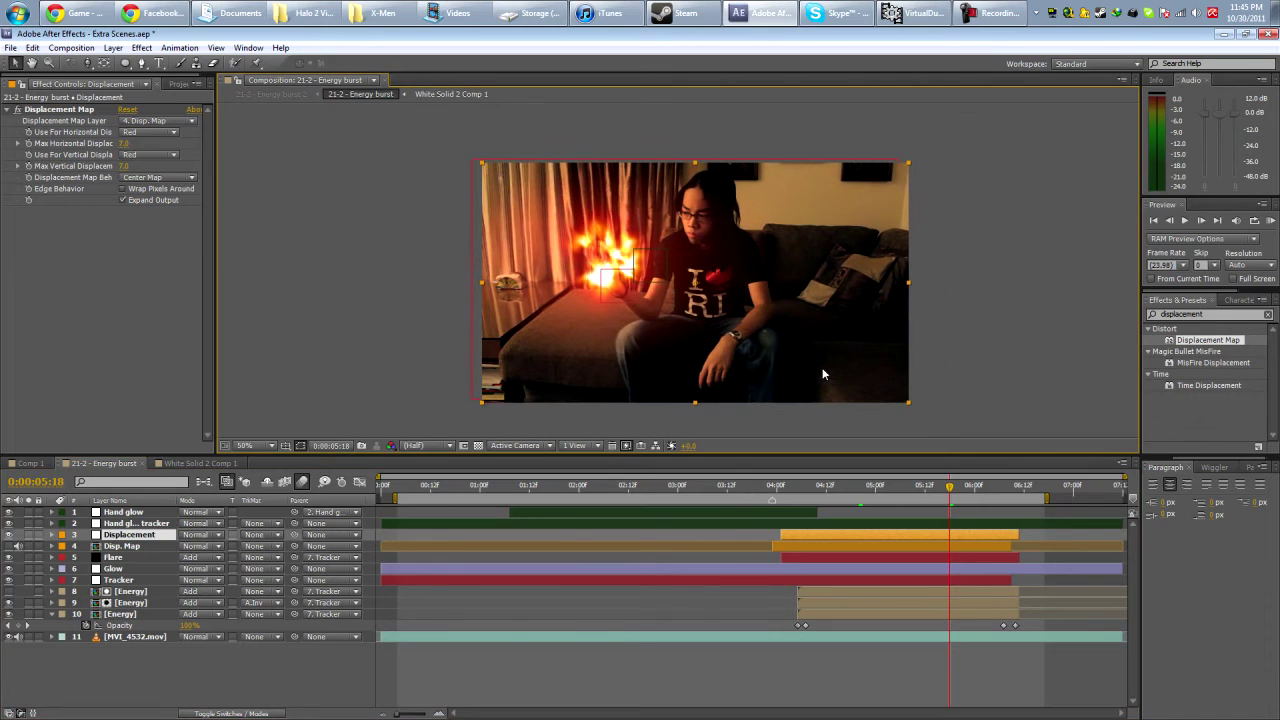
key(KP_0)
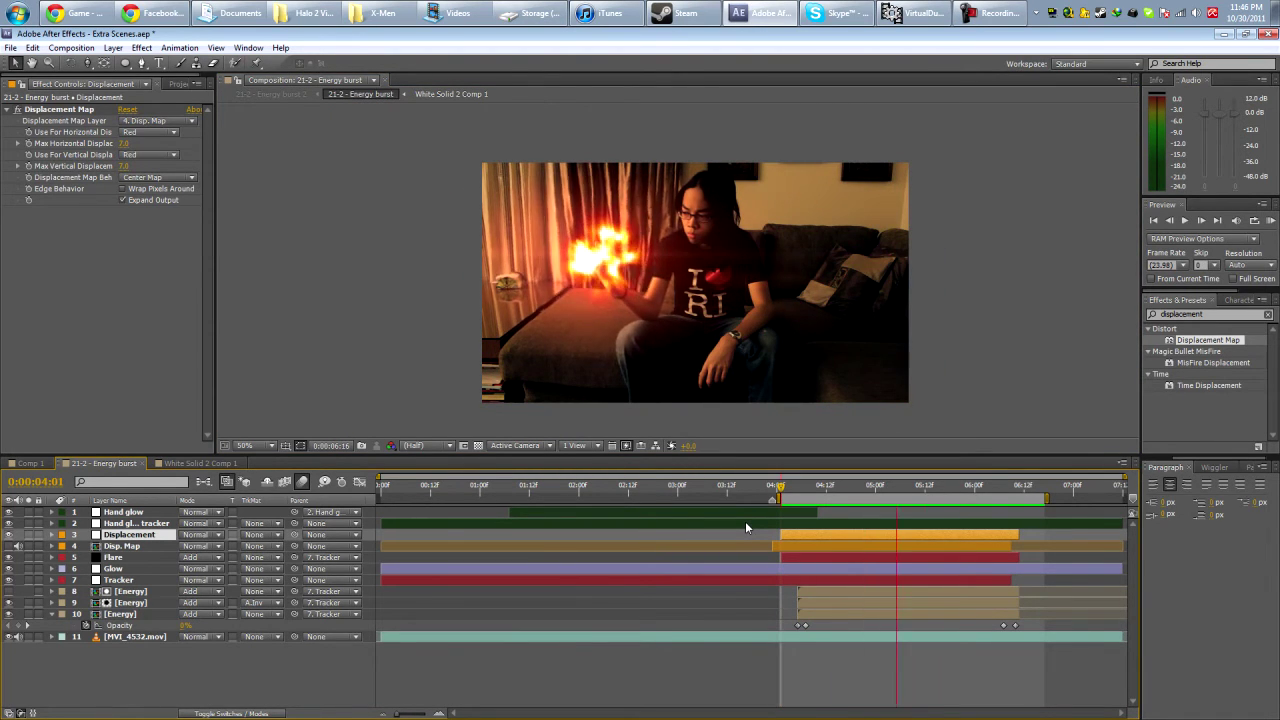
key(space)
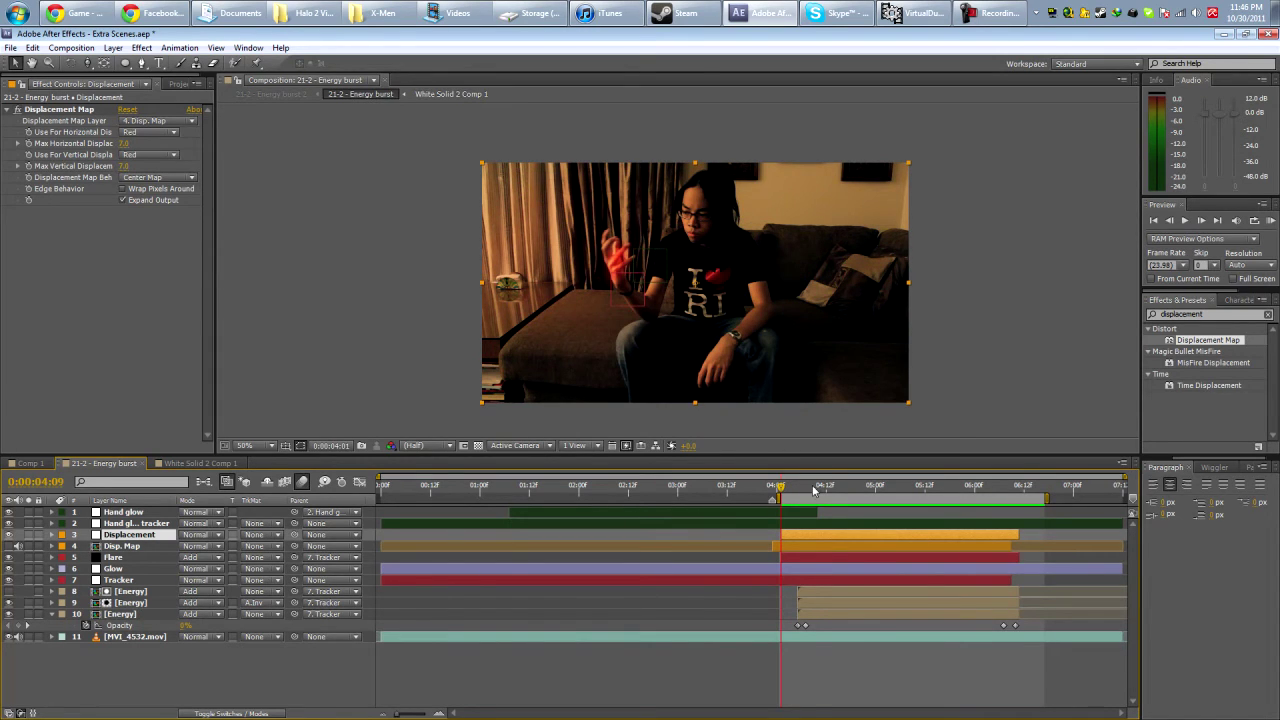
click(814, 488)
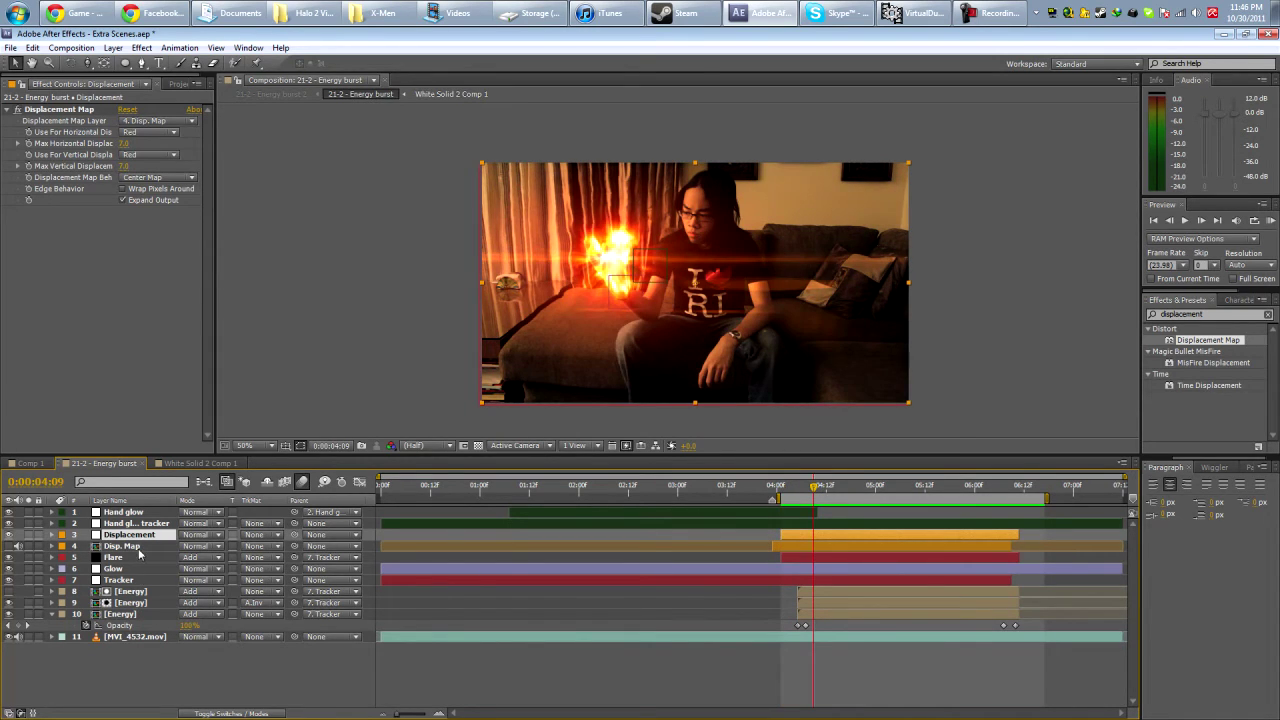
- Scrub through the Disp. Map layer's source composition and close it
double_click(136, 548)
drag(807, 491, 921, 494)
click(242, 464)
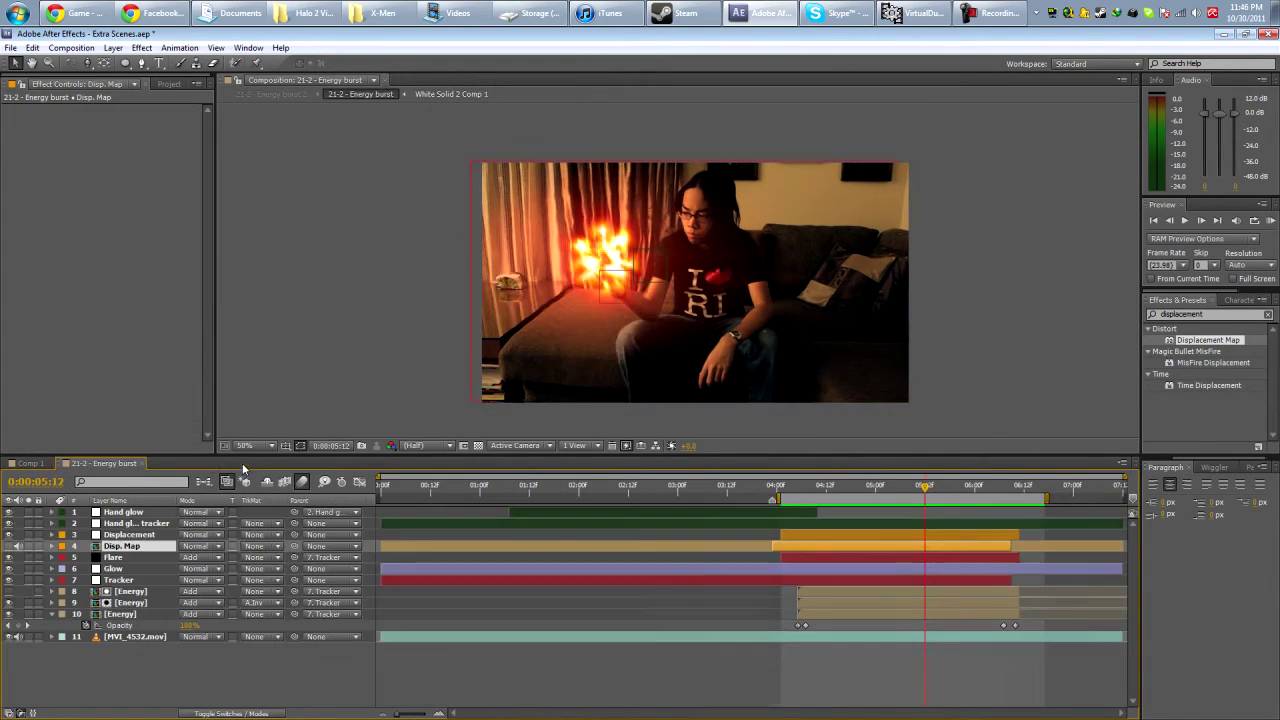
- Examine the Displacement layer's effect settings, source and keyframes, scrubbing across its duration
click(147, 535)
click(78, 113)
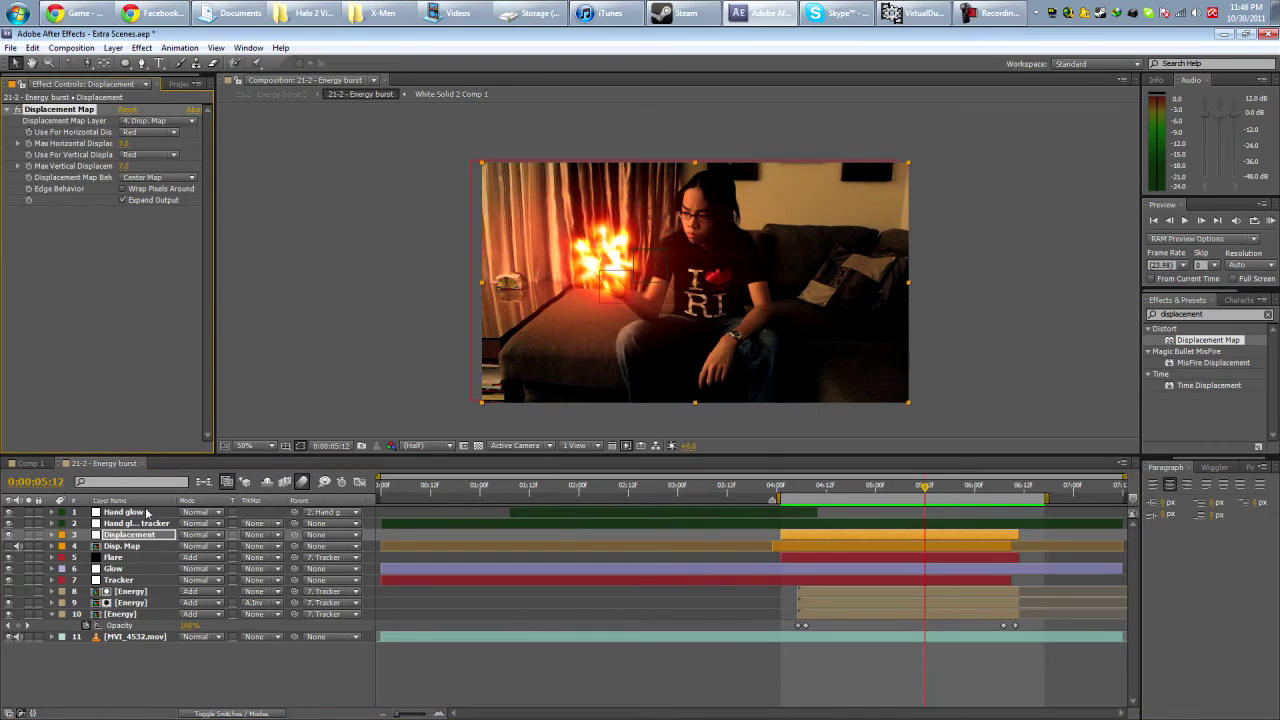
click(143, 535)
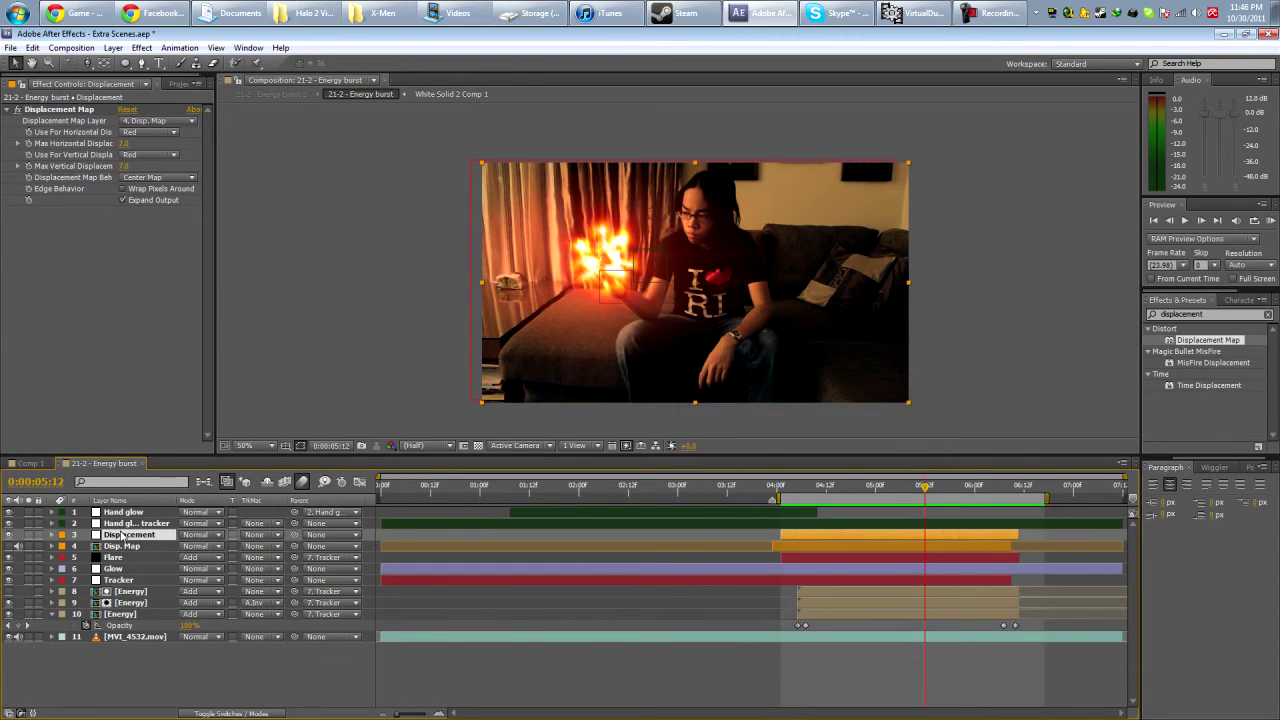
double_click(122, 536)
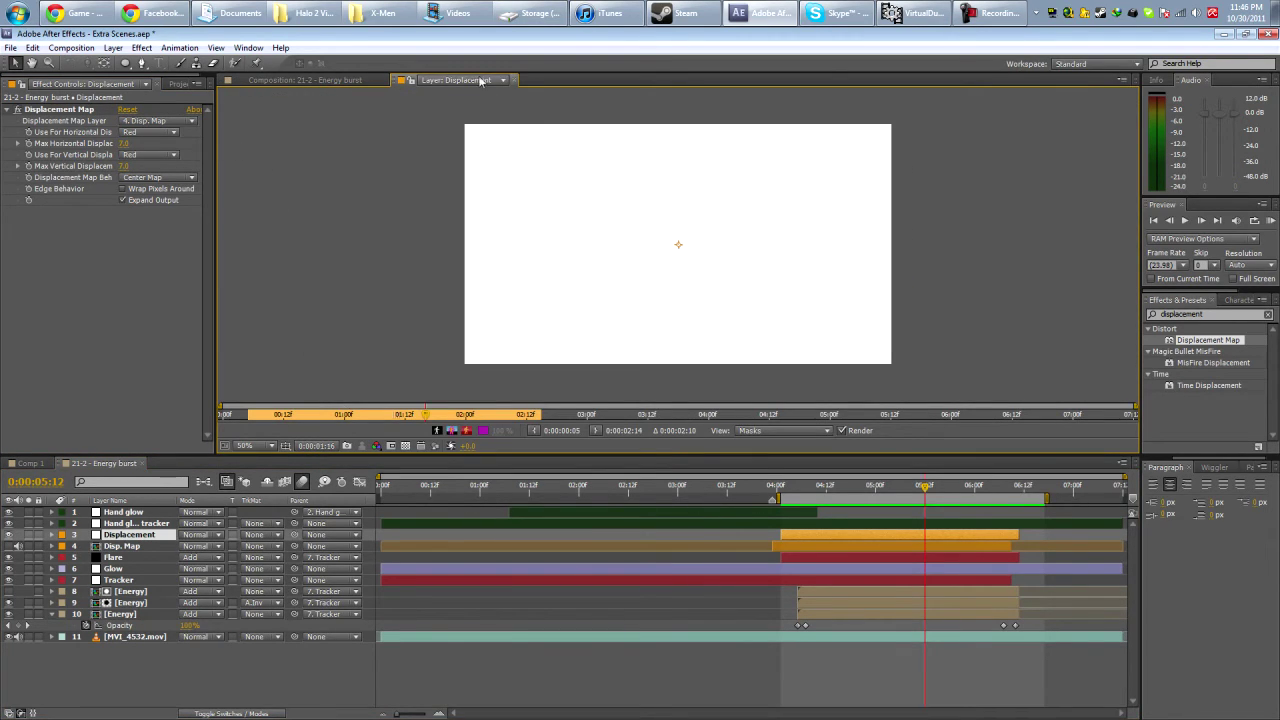
click(515, 81)
drag(799, 496, 1016, 497)
key(u)
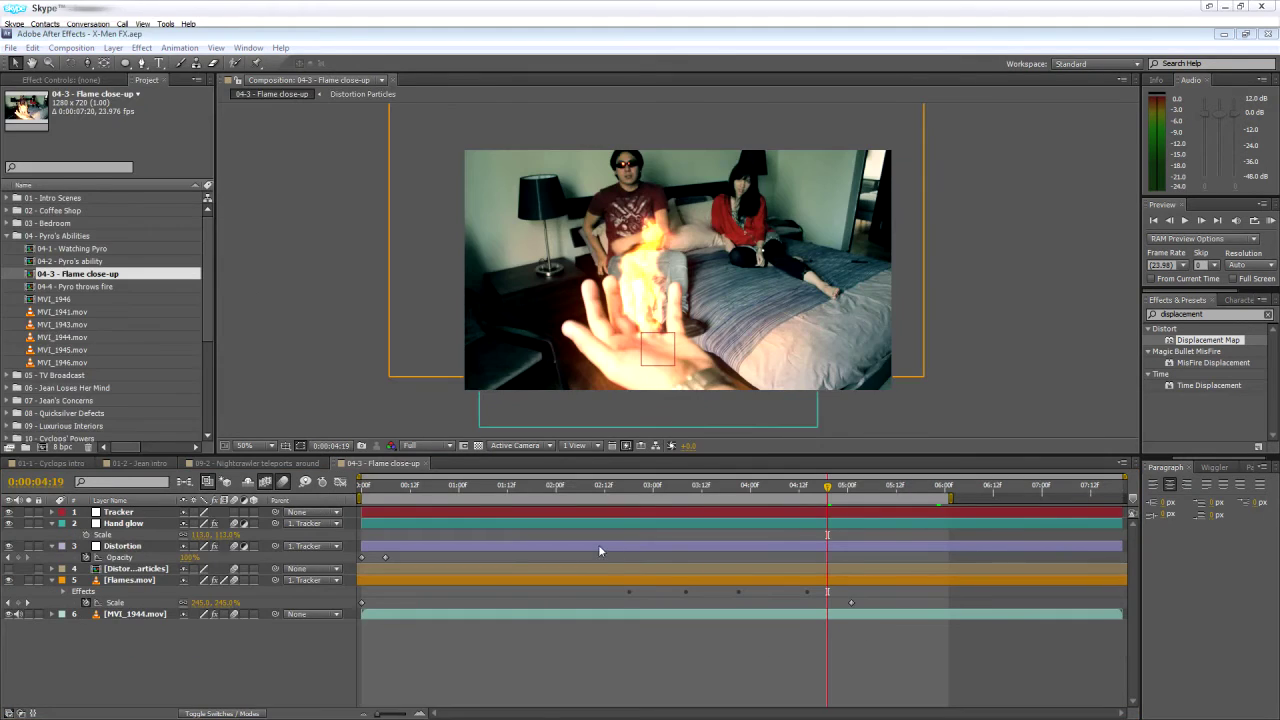
- Scrub through the 04-3 - Flame close-up composition in the X-Men FX project to examine the heat distortion
mouse_move(624, 490)
mouse_down()
mouse_move(586, 491)
mouse_move(609, 491)
mouse_up()
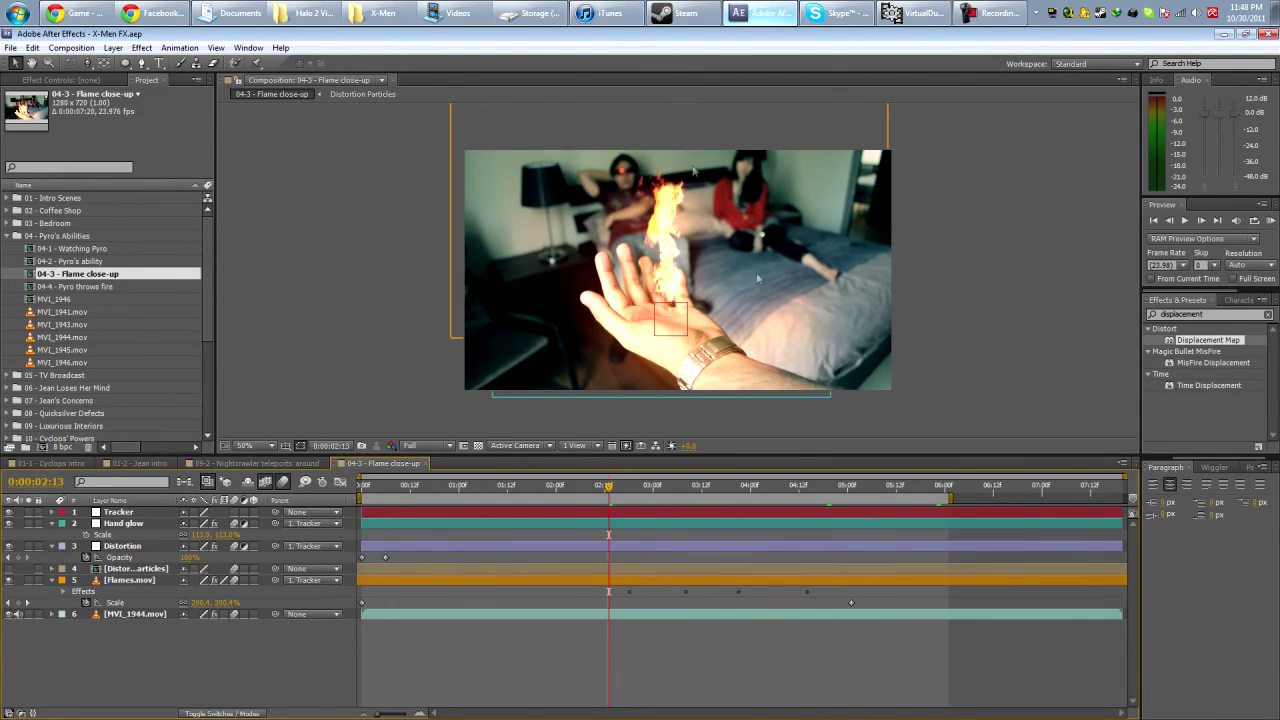
key(space)
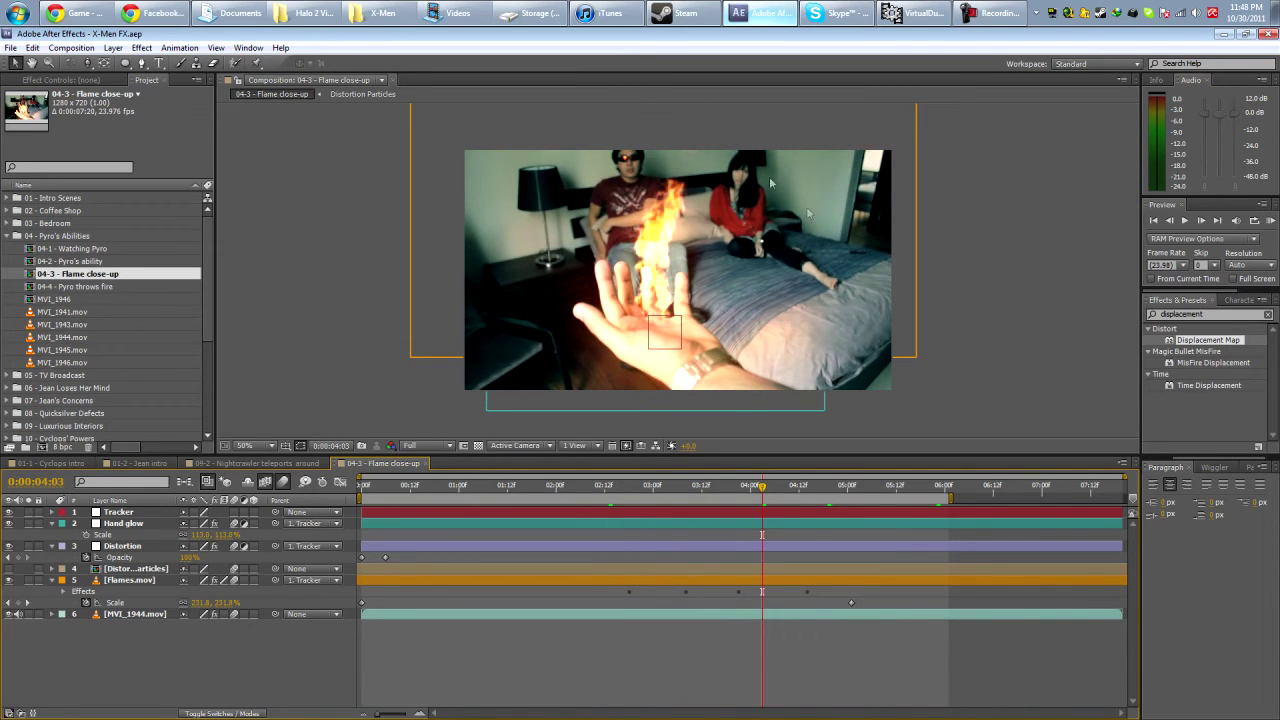
drag(768, 490, 919, 509)
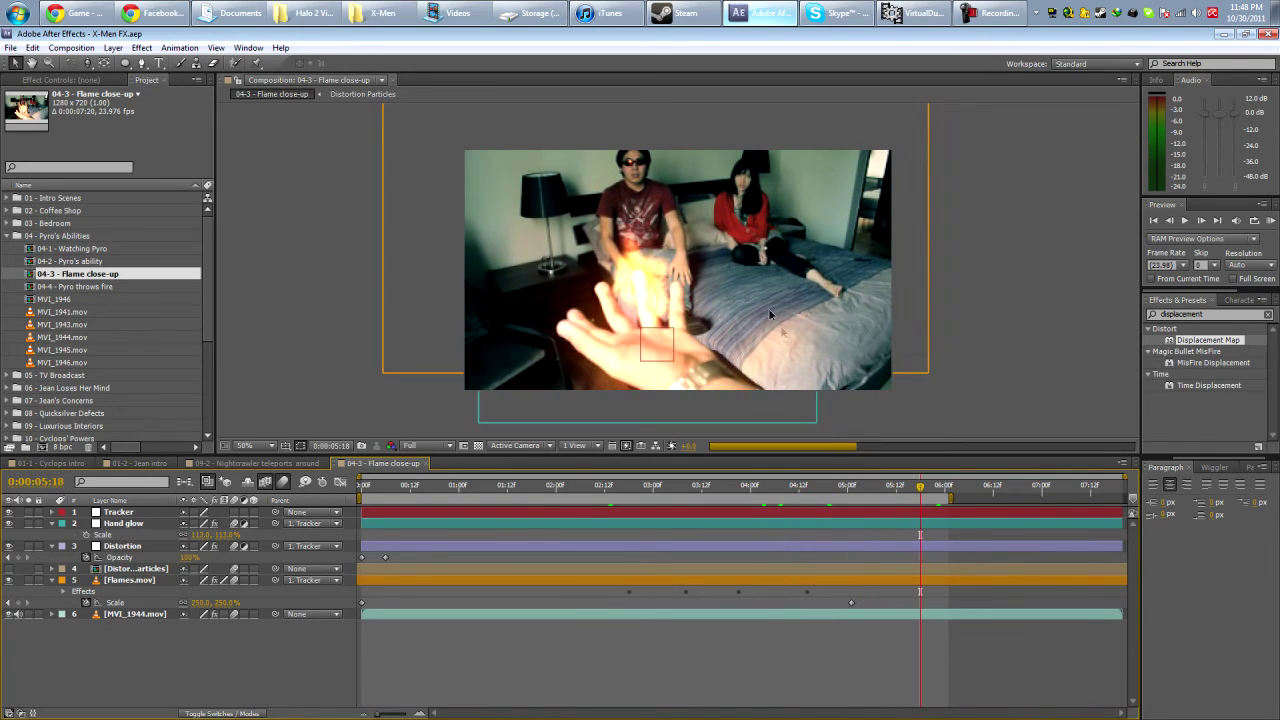
- Set the work area from about 0:00:04:03 to 0:00:07:00 and preview the flame close-up
drag(764, 490, 1043, 494)
key(b)
key(n)
key(n)
key(KP_0)
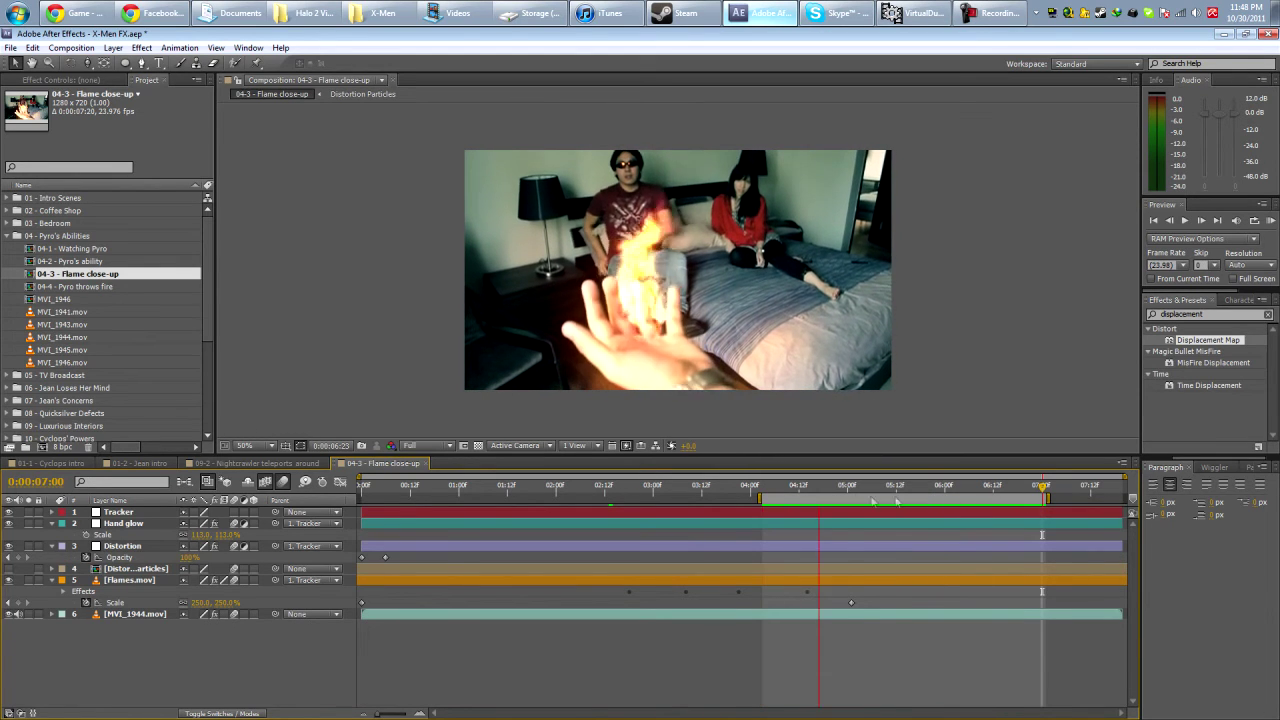
key(space)
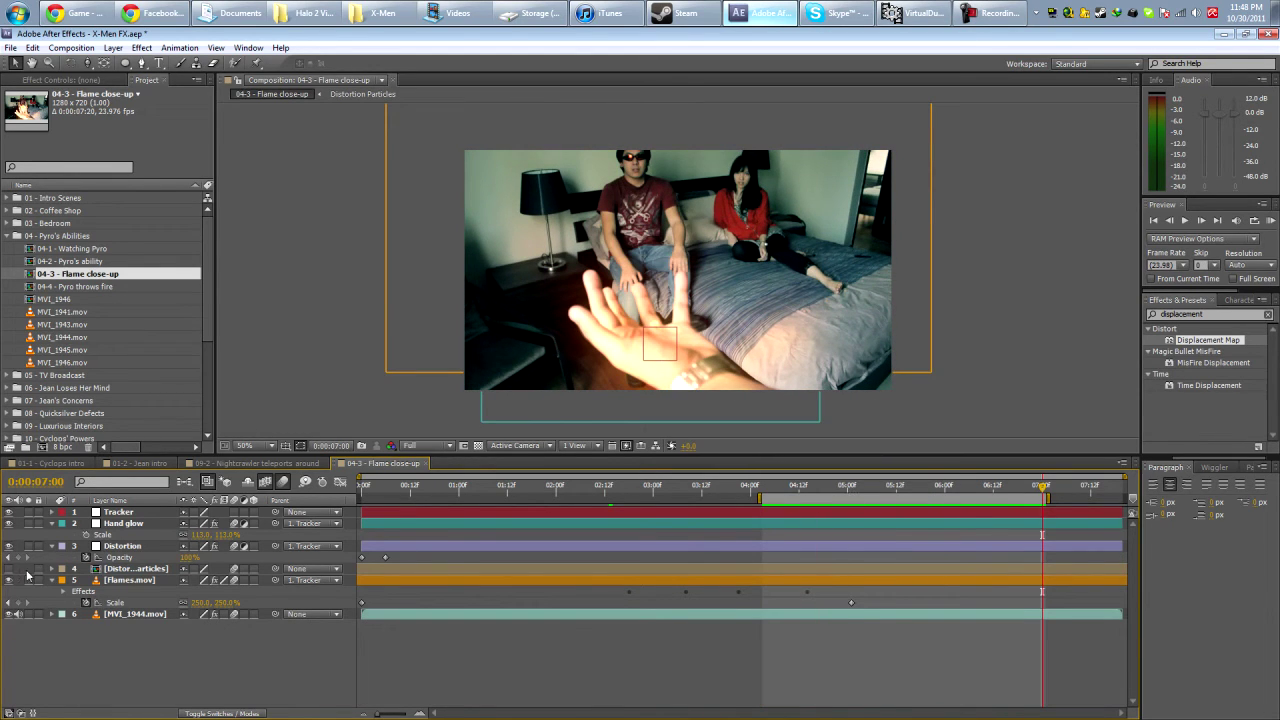
- Show the Distortion Particles layer and scrub through its source composition to examine the moving particles
key(space)
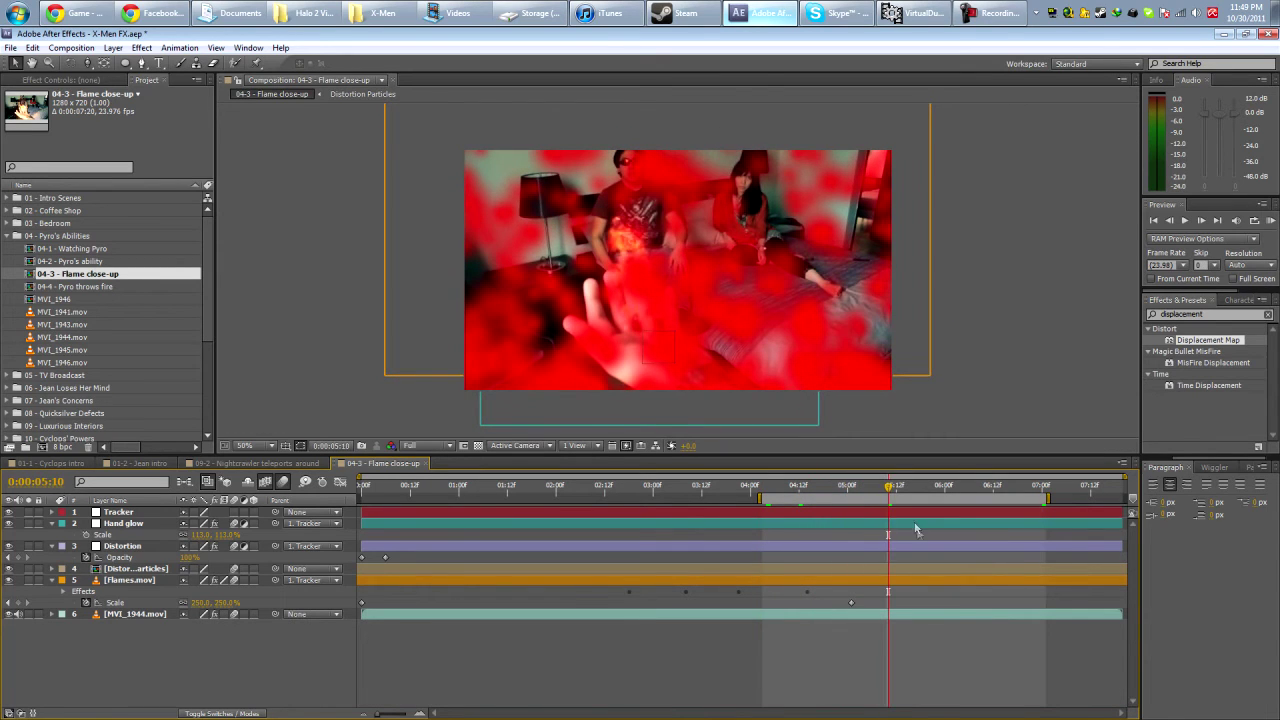
click(148, 569)
double_click(148, 569)
drag(668, 493, 957, 494)
drag(539, 487, 728, 485)
click(518, 465)
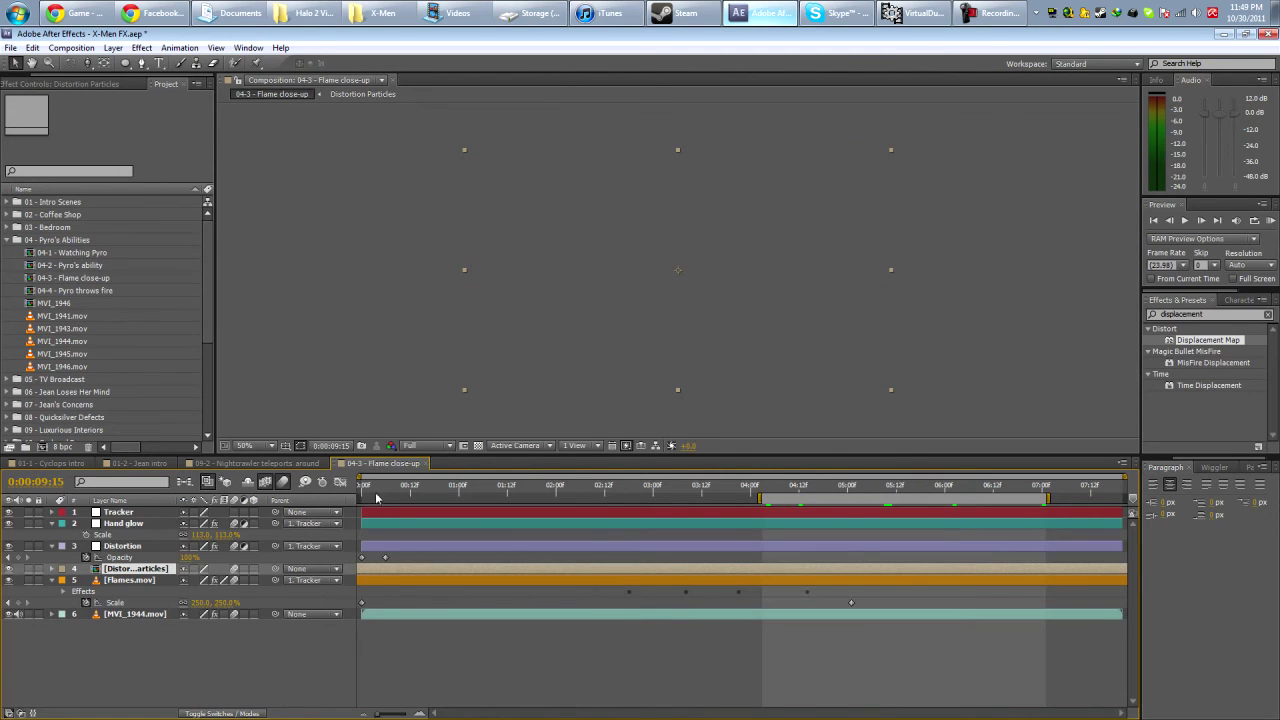
- Examine the Distortion layer's Displacement Map settings, mask and opacity keyframes, checking the flame around 0:00:05:13 with the particles hidden
click(161, 545)
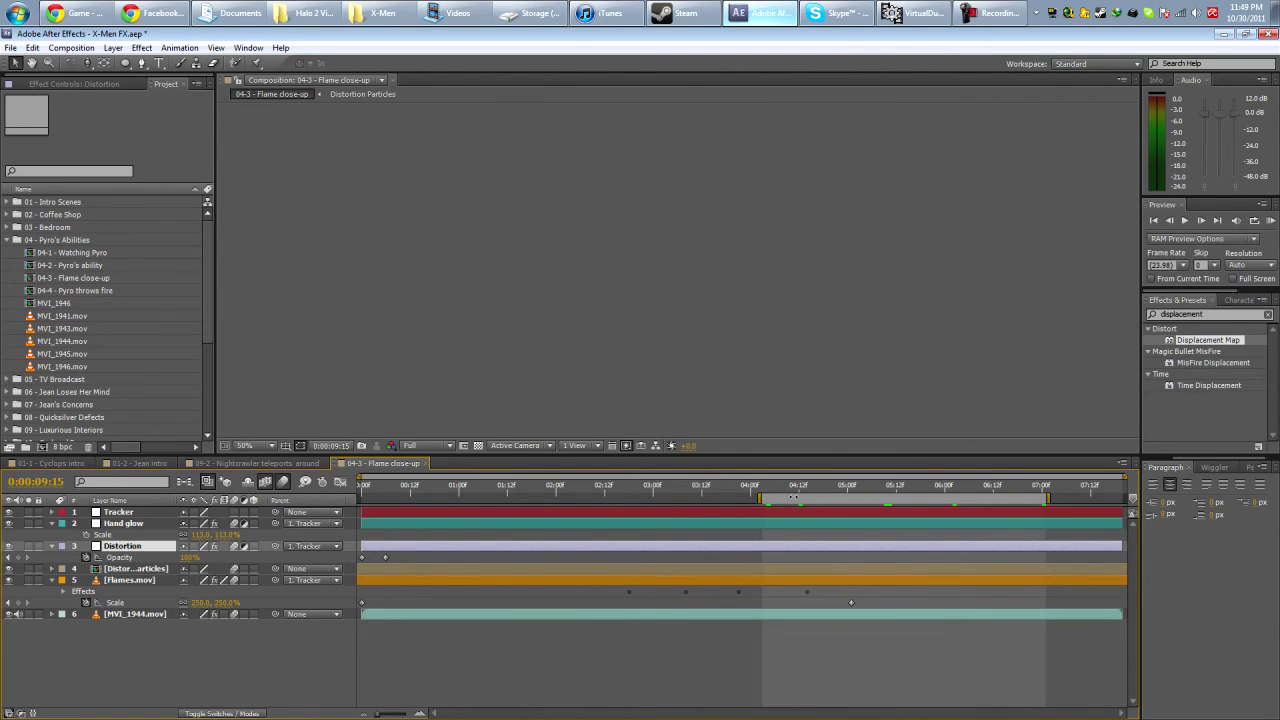
click(68, 86)
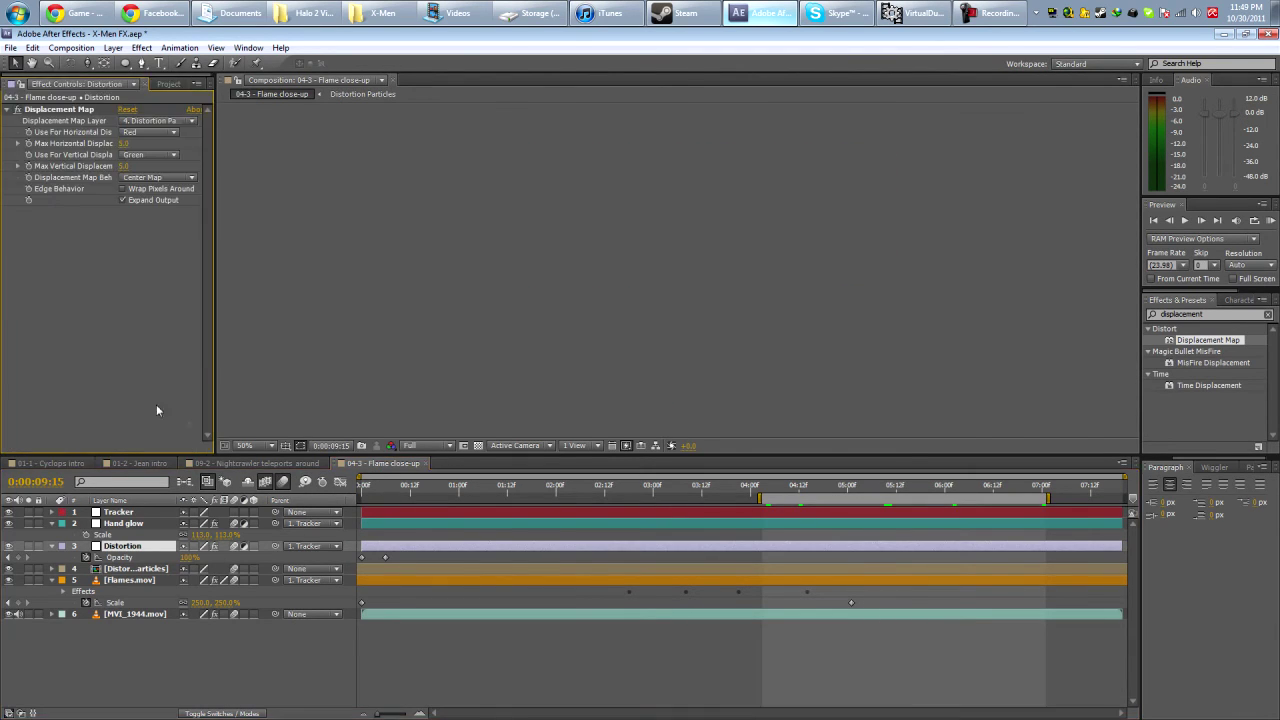
click(161, 546)
drag(790, 496, 770, 496)
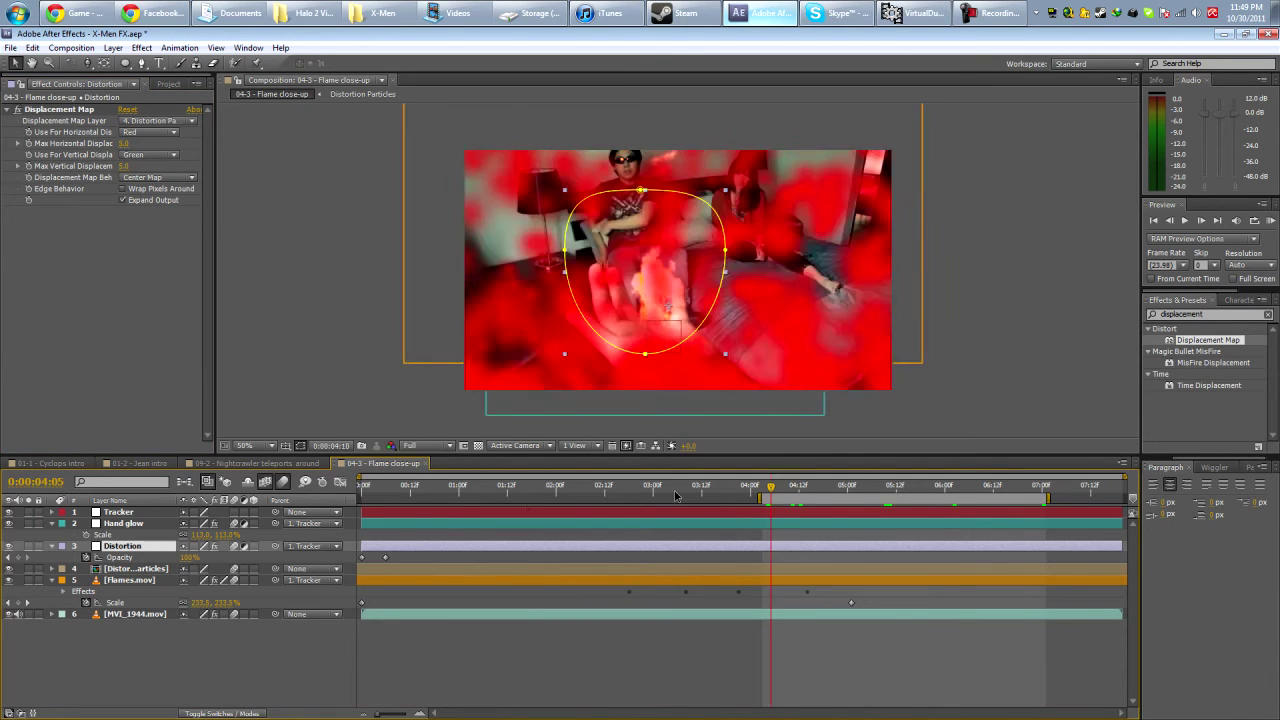
click(361, 557)
drag(368, 494, 900, 490)
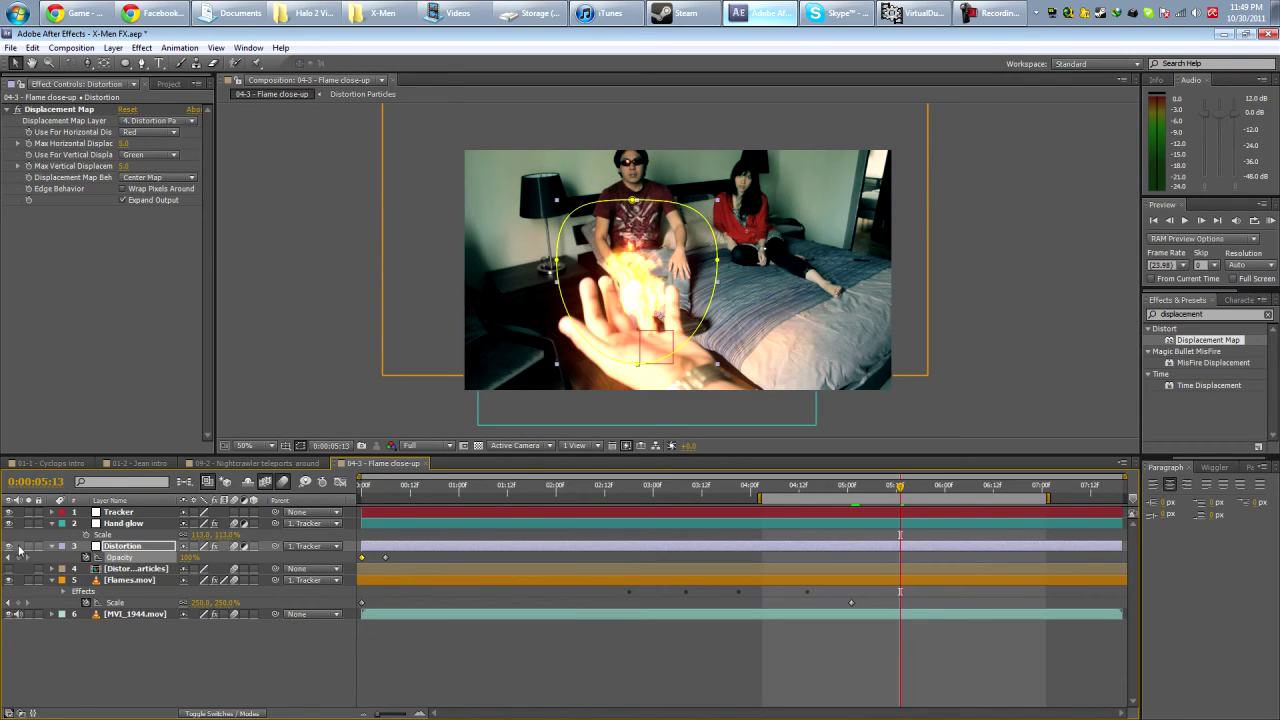
- Examine the Distortion layer's mask around the flame, scrubbing the close-up between about 0:00:04:11 and 0:00:06:02
click(588, 347)
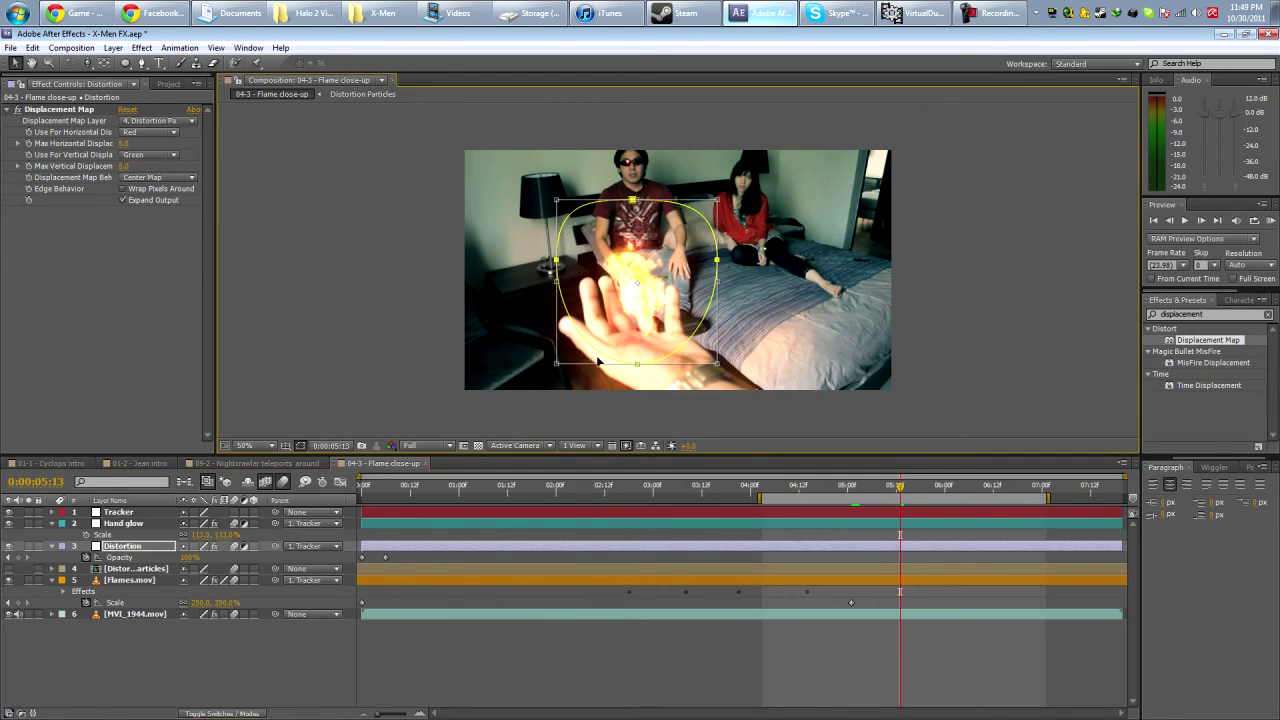
click(598, 361)
drag(802, 488, 900, 497)
key(ctrl+z)
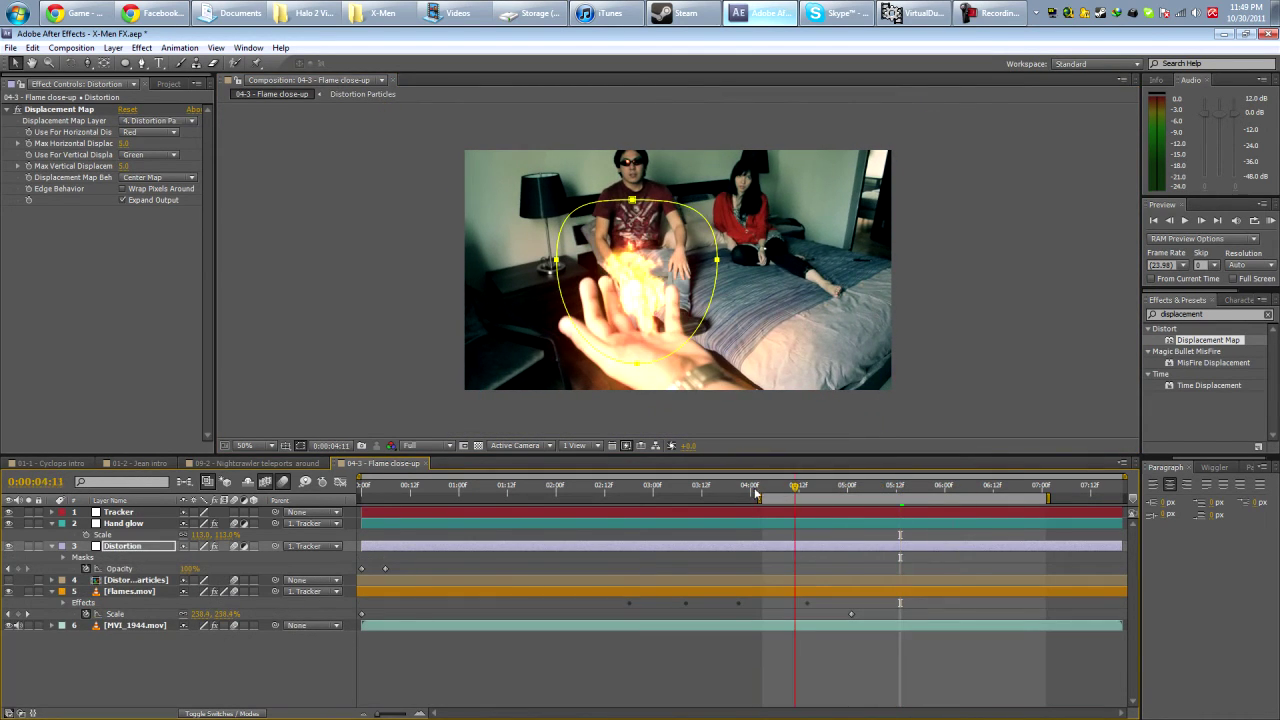
drag(756, 494, 950, 501)
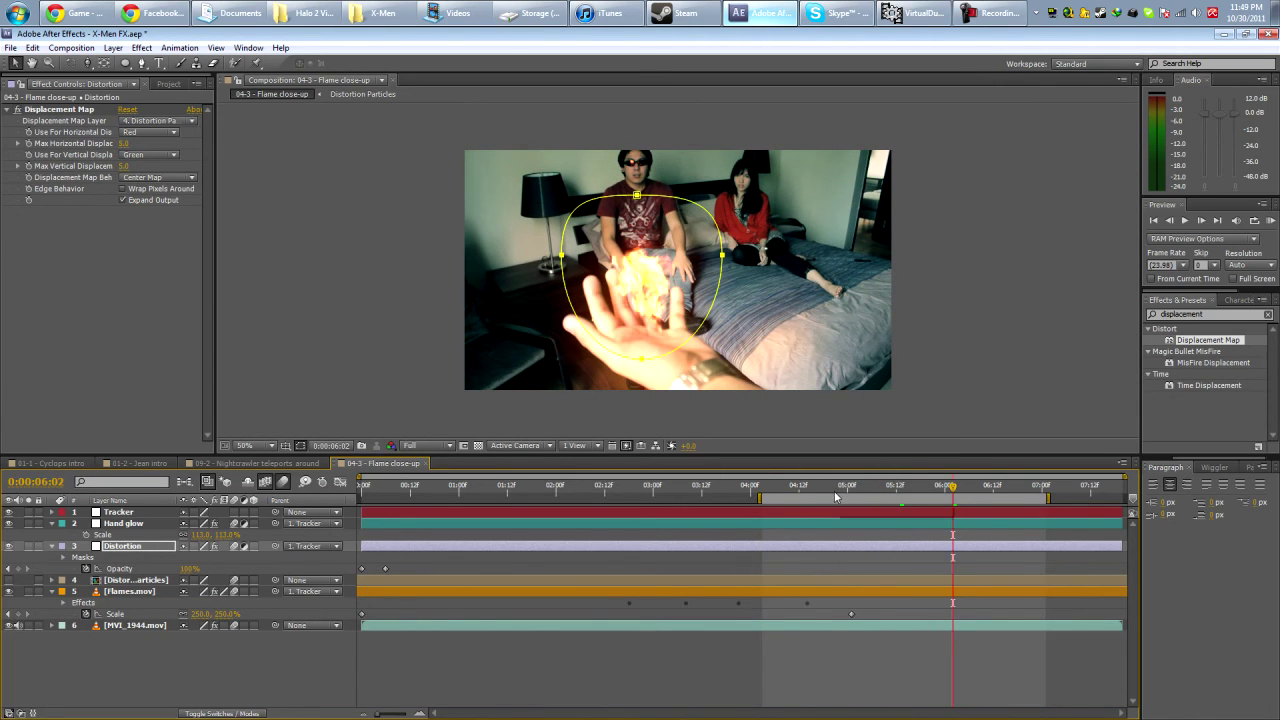
mouse_move(806, 496)
mouse_down()
mouse_move(786, 496)
mouse_move(812, 497)
mouse_up()
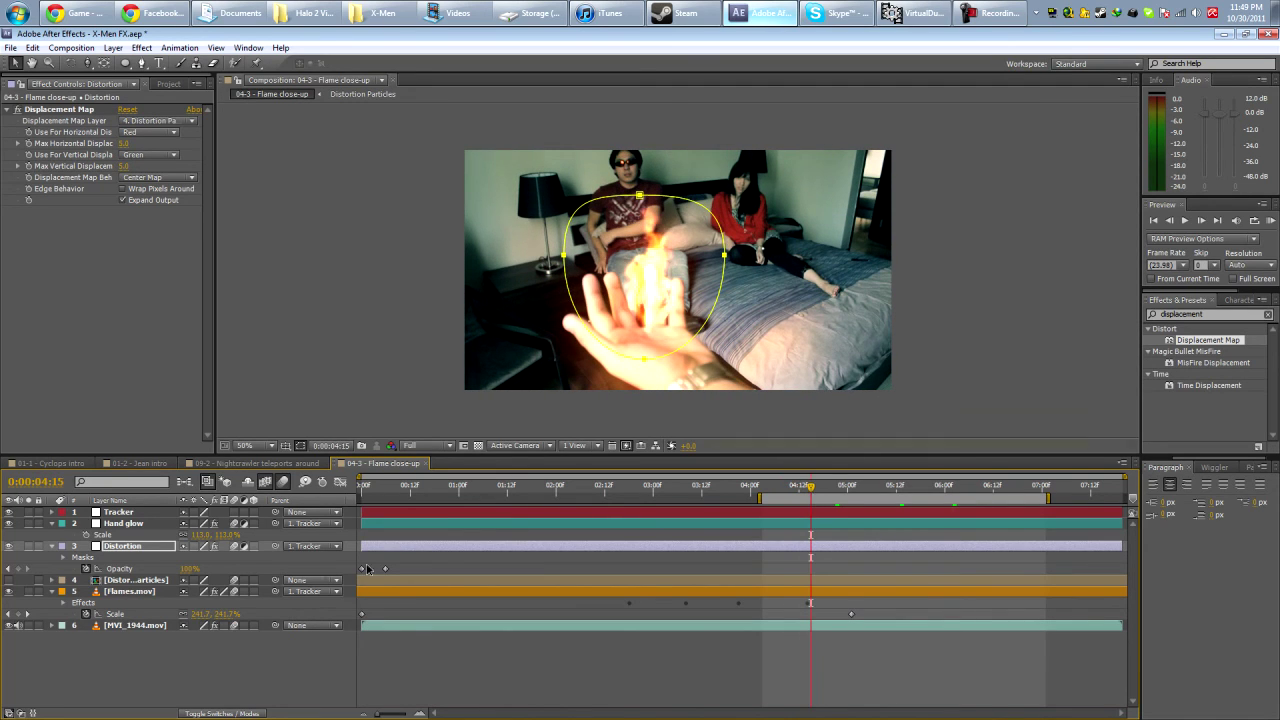
- Review the moving red particles in the Distortion Particles source composition, then recheck the Distortion layer's Displacement Map in the flame close-up
double_click(157, 584)
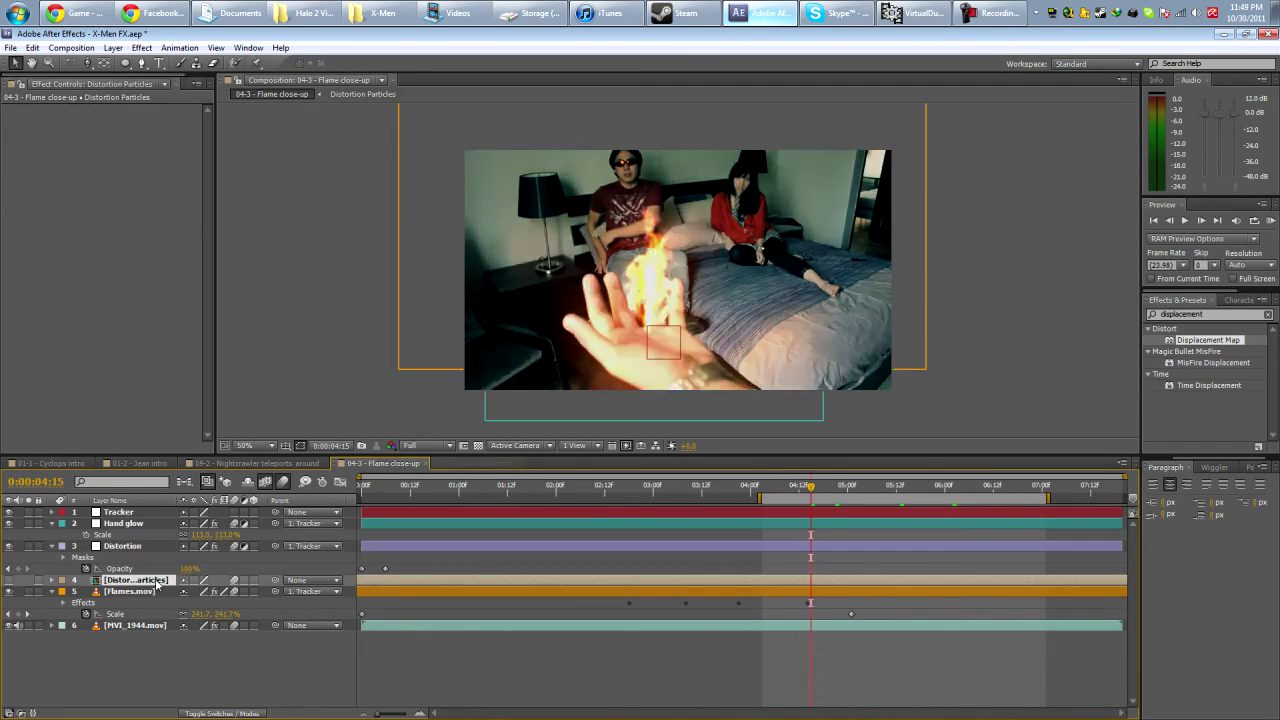
key(space)
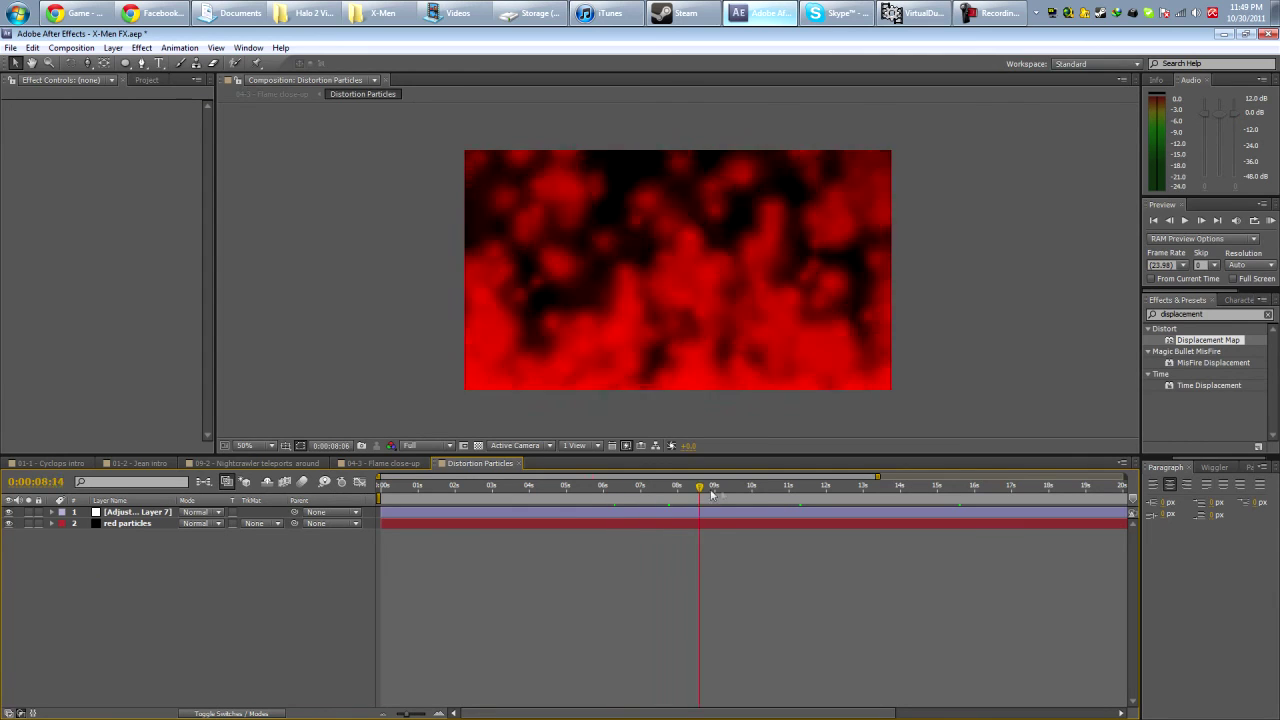
click(519, 463)
click(783, 490)
drag(783, 492, 810, 490)
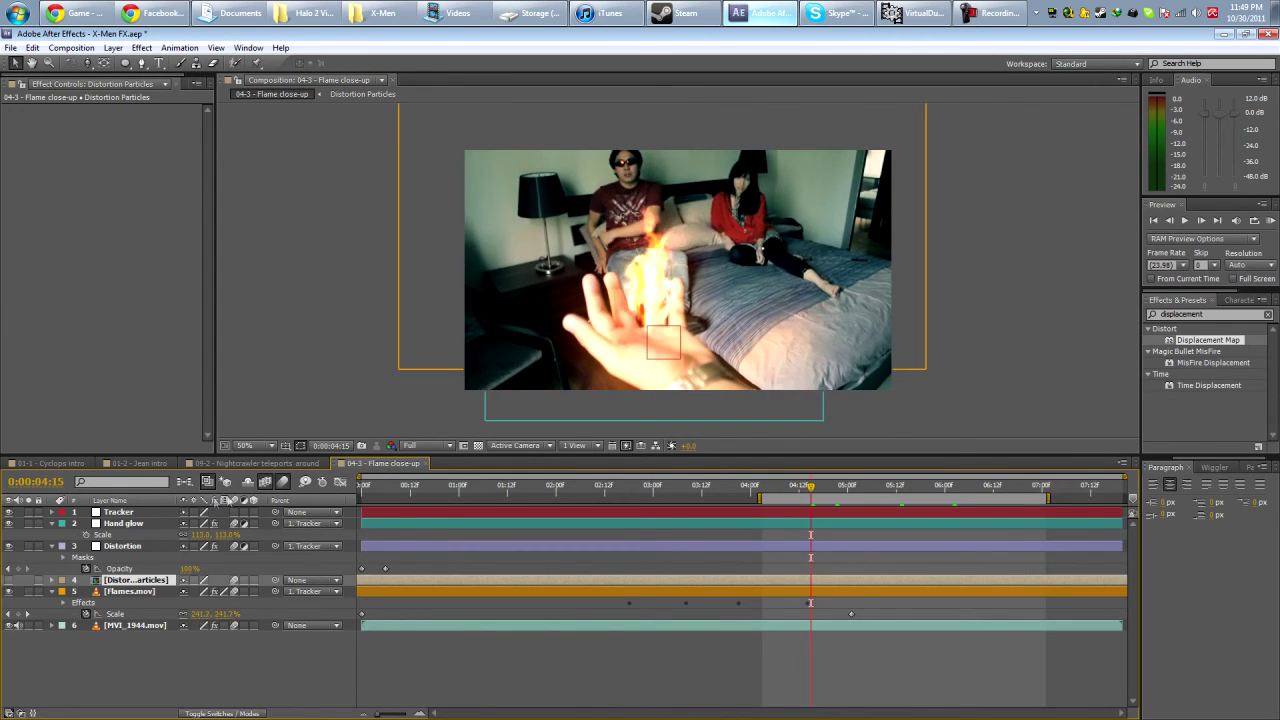
click(144, 548)
click(69, 111)
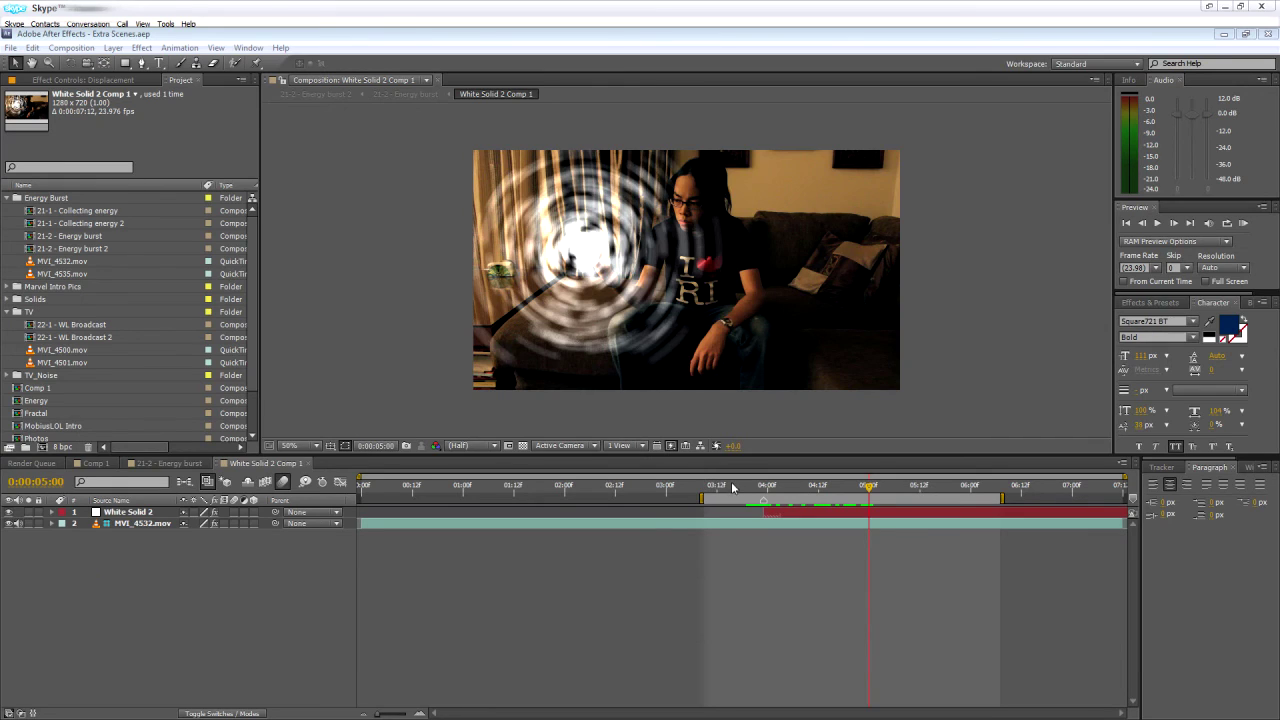
- Scrub through White Solid 2 Comp 1 in the Extra Scenes project, up to about 0:00:05:07, to examine the energy rings
drag(731, 487, 713, 488)
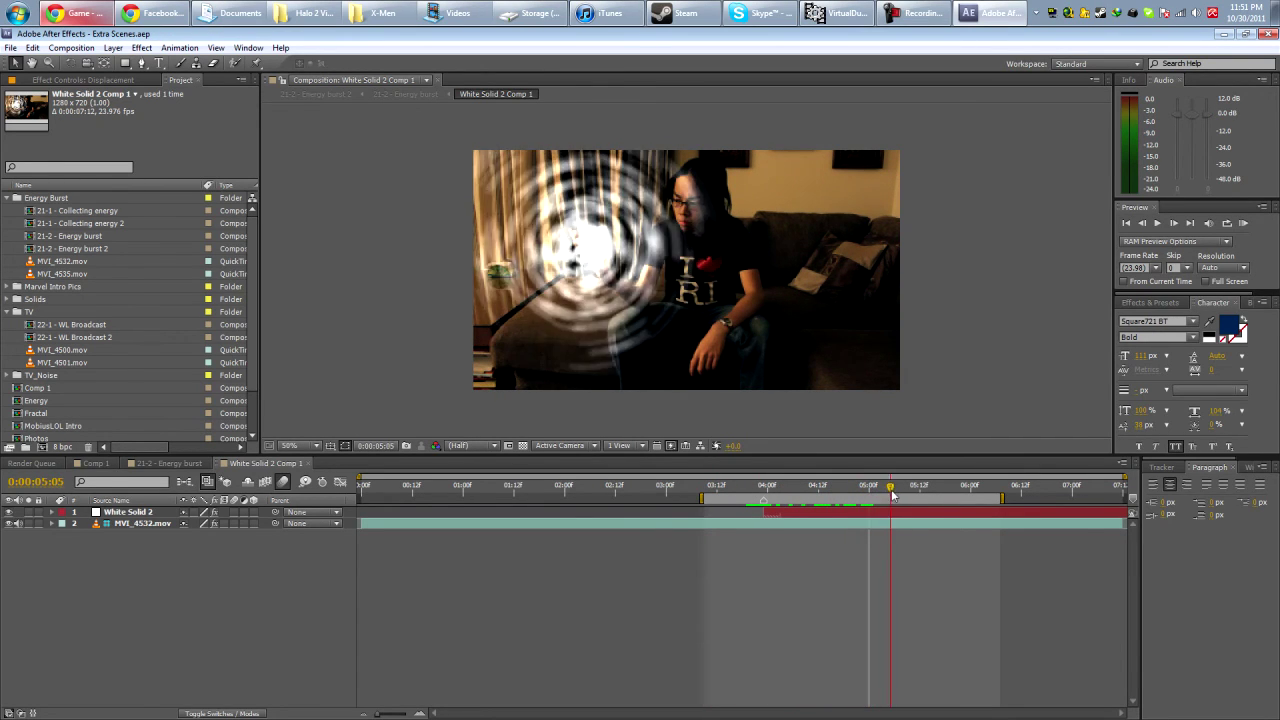
drag(893, 494, 900, 494)
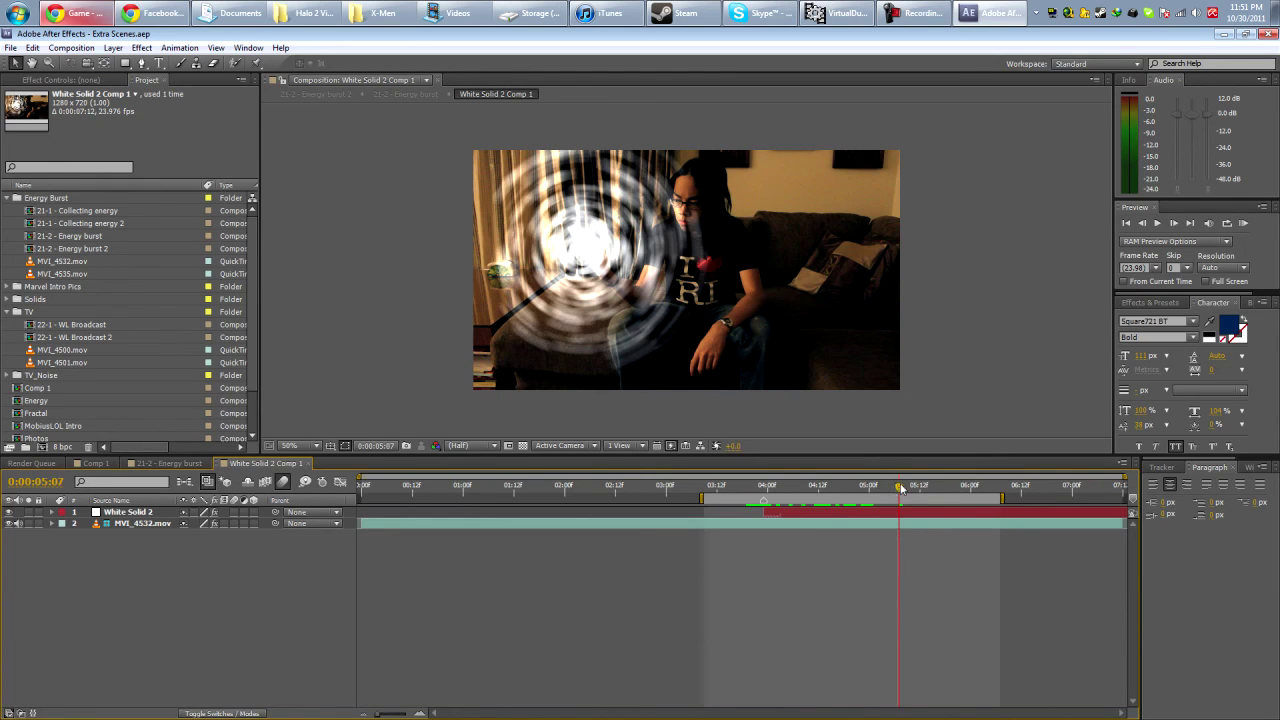